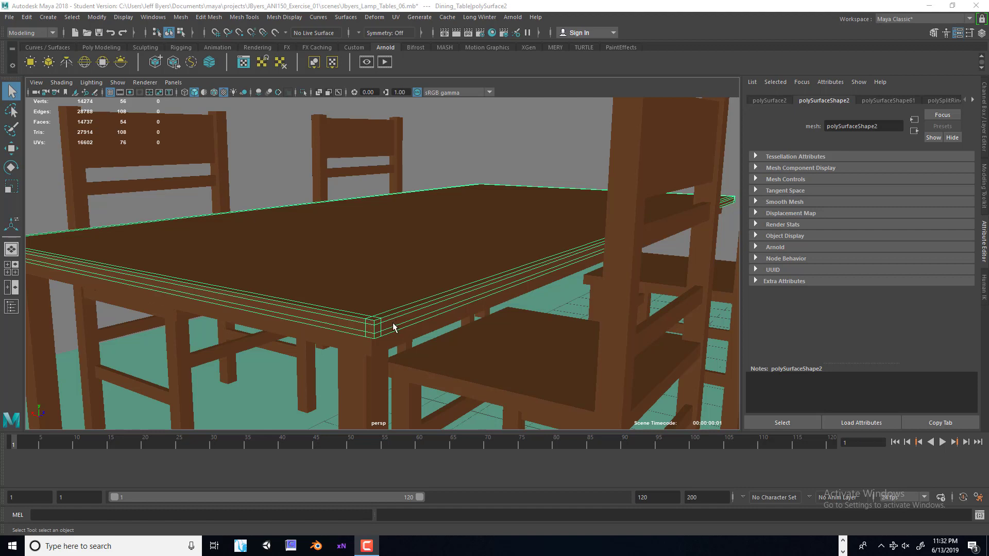
# Examine the edge loops along the border and near corner of the selected dining tabletop
pyautogui.scroll(2, 396, 325)
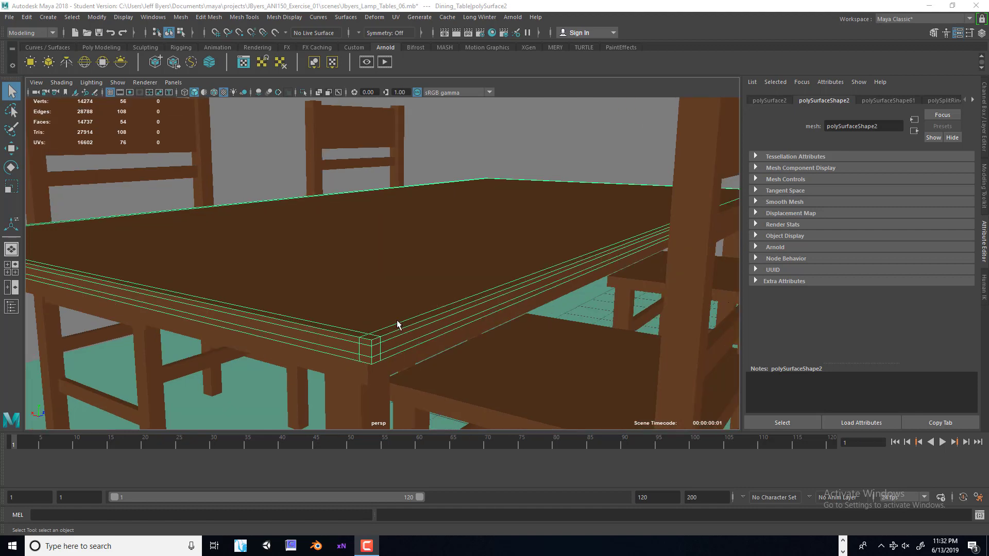
pyautogui.keyDown('alt'); pyautogui.moveTo(432, 320); pyautogui.dragTo(439, 262); pyautogui.keyUp('alt')
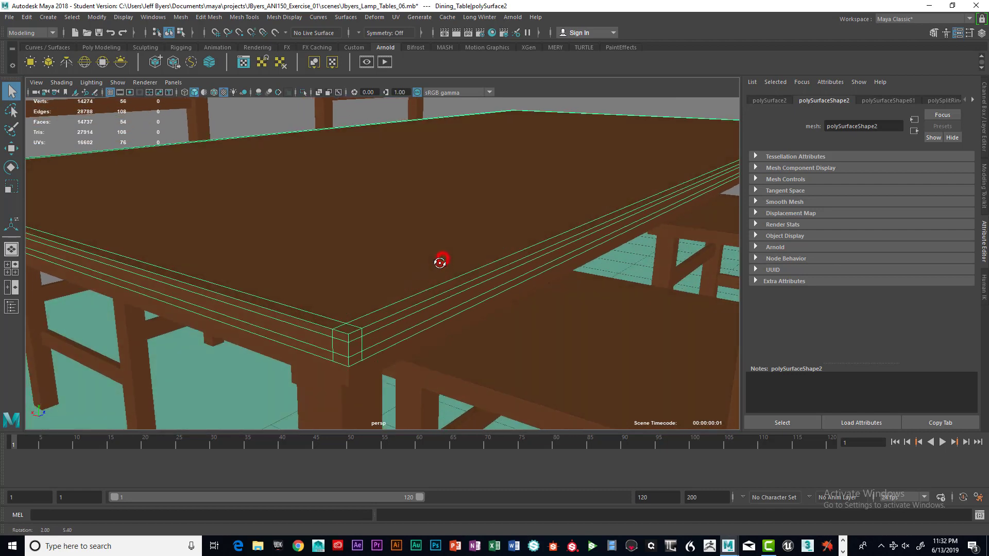
pyautogui.keyDown('alt'); pyautogui.moveTo(440, 263); pyautogui.dragTo(441, 248, button='middle'); pyautogui.keyUp('alt')
pyautogui.keyDown('alt'); pyautogui.moveTo(441, 248); pyautogui.dragTo(465, 251, button='right'); pyautogui.keyUp('alt')
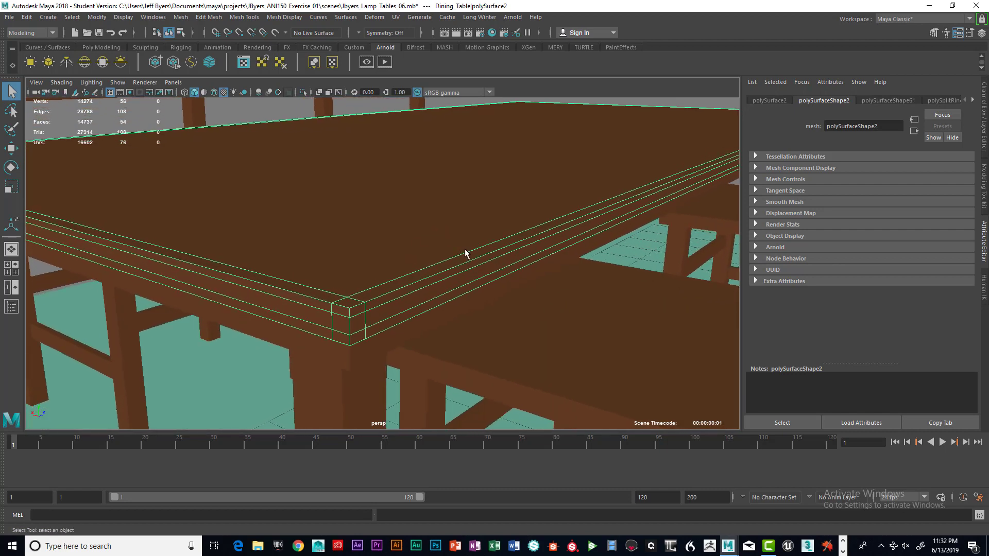
pyautogui.keyDown('alt'); pyautogui.moveTo(465, 253); pyautogui.dragTo(469, 236); pyautogui.keyUp('alt')
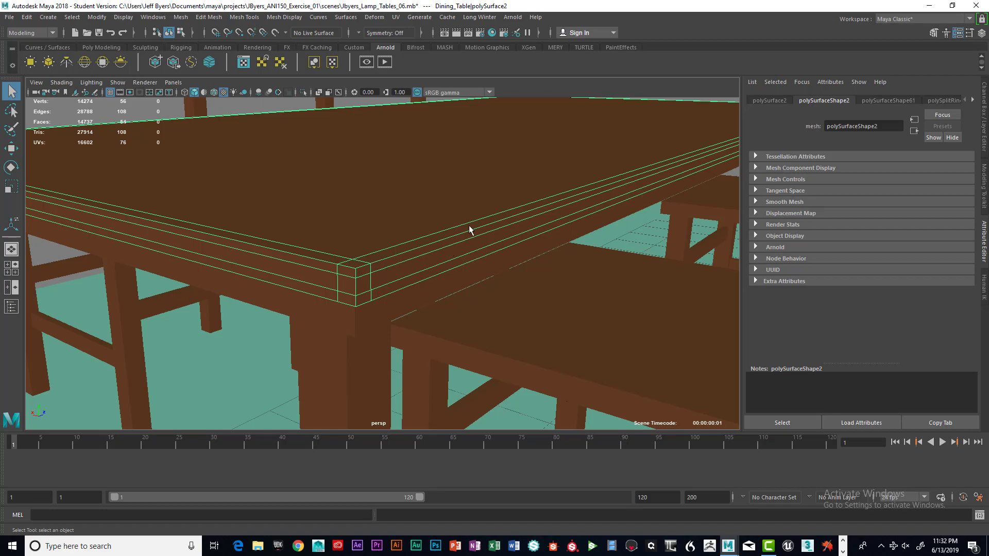
pyautogui.scroll(-5, 485, 233)
pyautogui.keyDown('alt'); pyautogui.moveTo(484, 232); pyautogui.dragTo(452, 216); pyautogui.keyUp('alt')
pyautogui.scroll(5, 480, 232)
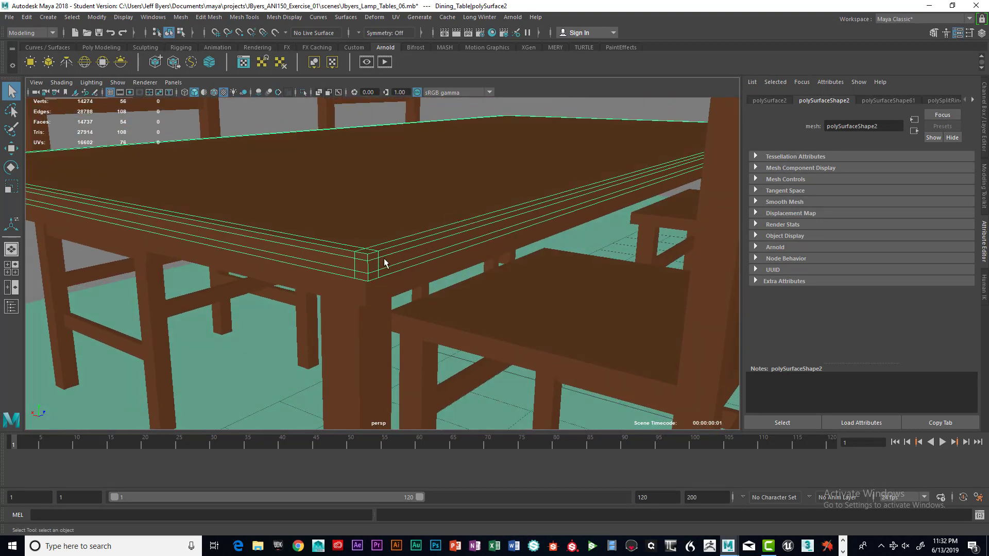
pyautogui.keyDown('alt'); pyautogui.moveTo(396, 259); pyautogui.dragTo(426, 271); pyautogui.keyUp('alt')
pyautogui.scroll(-6, 404, 264)
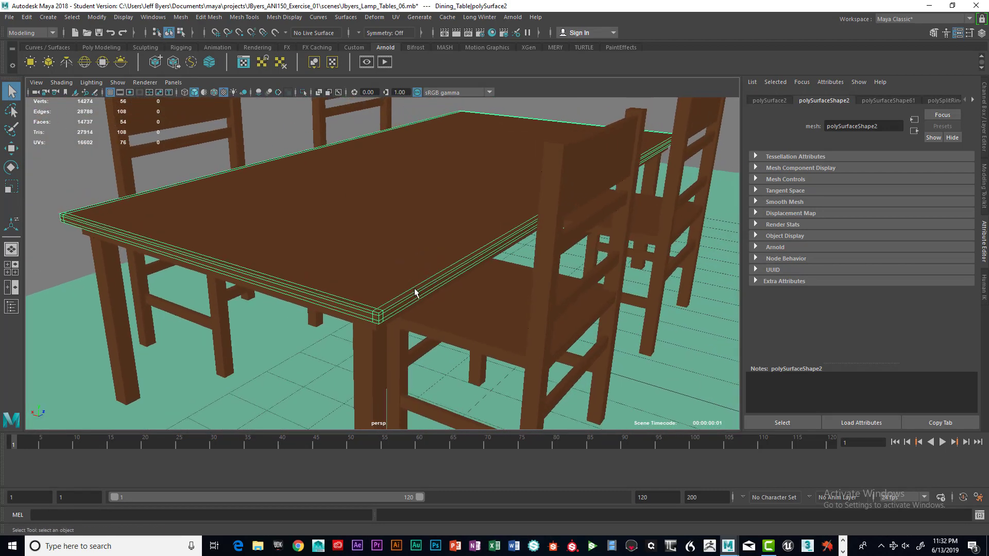
# Preview the tabletop smoothed, inspect its edge without the selection highlight, and return it to the unsmoothed display
pyautogui.press('3')
pyautogui.click(540, 114)
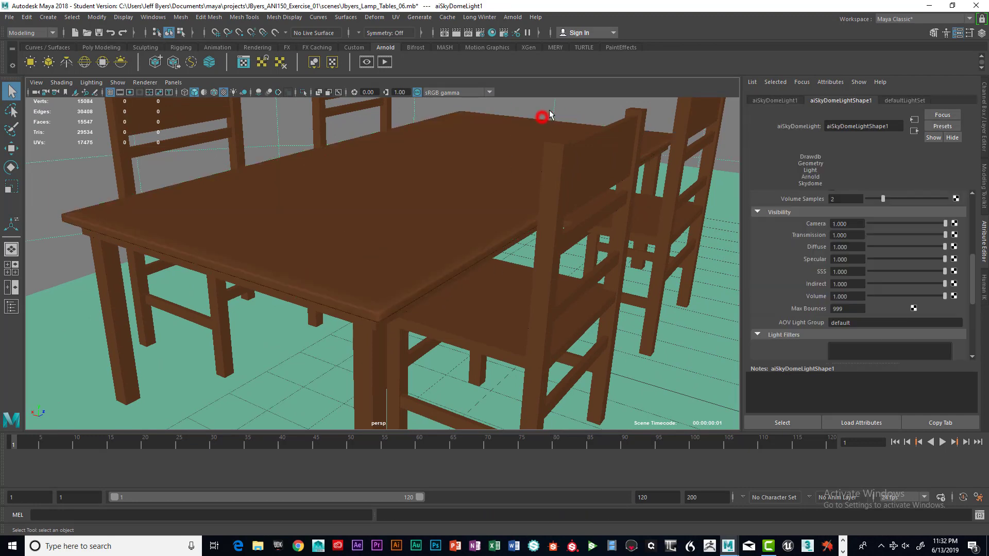
pyautogui.scroll(5, 452, 289)
pyautogui.moveTo(453, 289)
pyautogui.keyDown('alt'); pyautogui.mouseDown()
pyautogui.moveTo(468, 283)
pyautogui.moveTo(435, 283)
pyautogui.moveTo(437, 295)
pyautogui.moveTo(431, 265)
pyautogui.moveTo(442, 287)
pyautogui.mouseUp(); pyautogui.keyUp('alt')
pyautogui.scroll(3, 434, 286)
pyautogui.scroll(-4, 433, 286)
pyautogui.click(431, 265)
pyautogui.press('1')
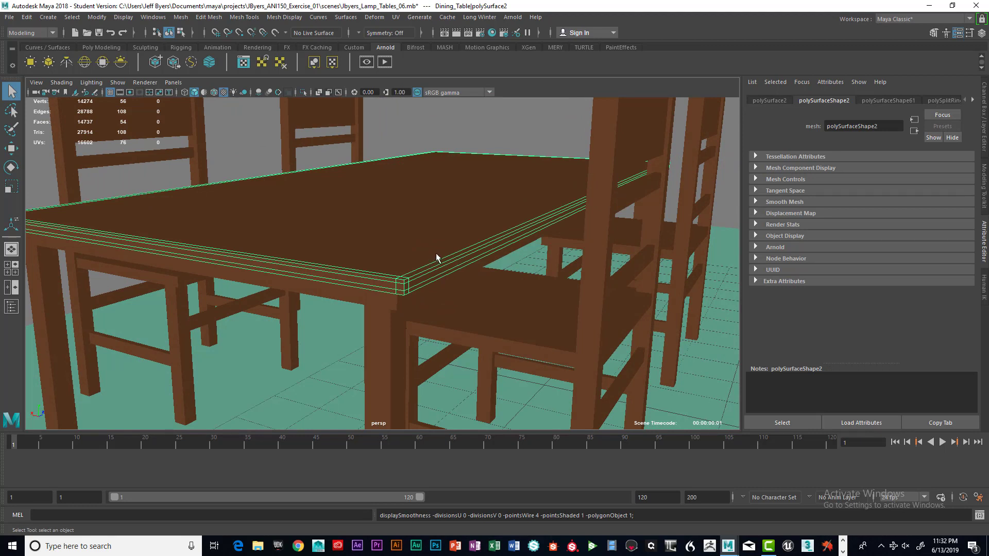
# Toggle the tabletop's smooth preview on and off again to compare both displays at the corner
pyautogui.keyDown('alt'); pyautogui.moveTo(436, 252); pyautogui.dragTo(433, 250); pyautogui.keyUp('alt')
pyautogui.press('3')
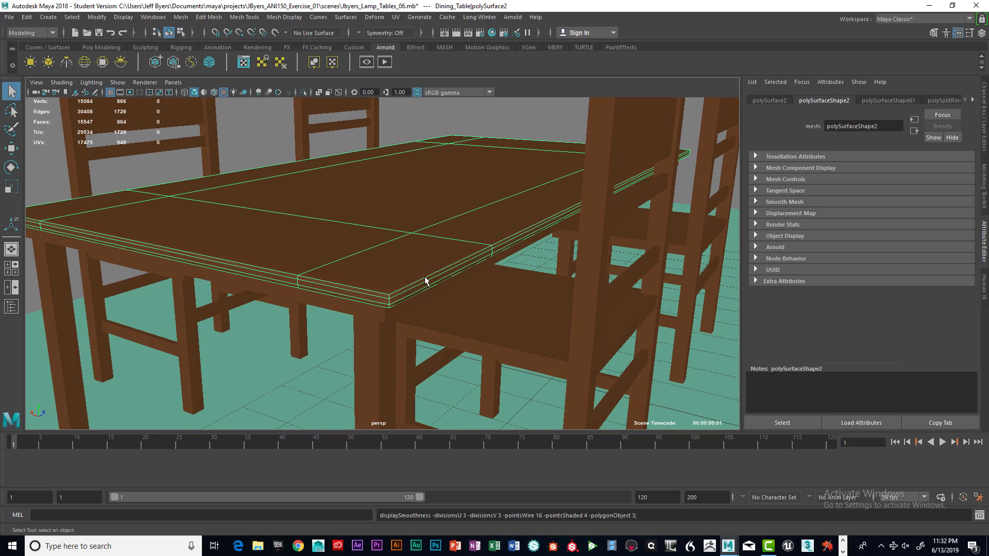
pyautogui.press('1')
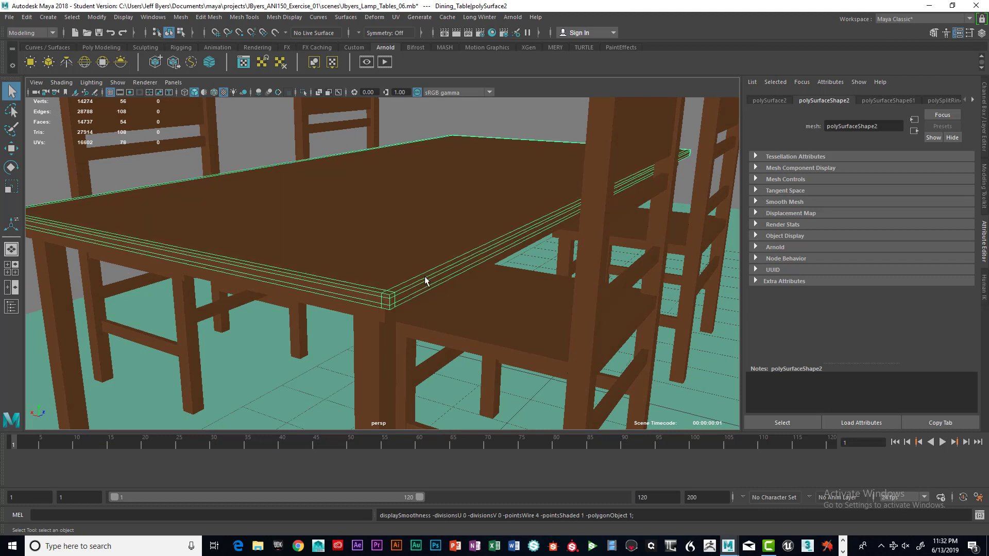
pyautogui.keyDown('alt'); pyautogui.moveTo(426, 285); pyautogui.dragTo(437, 258); pyautogui.keyUp('alt')
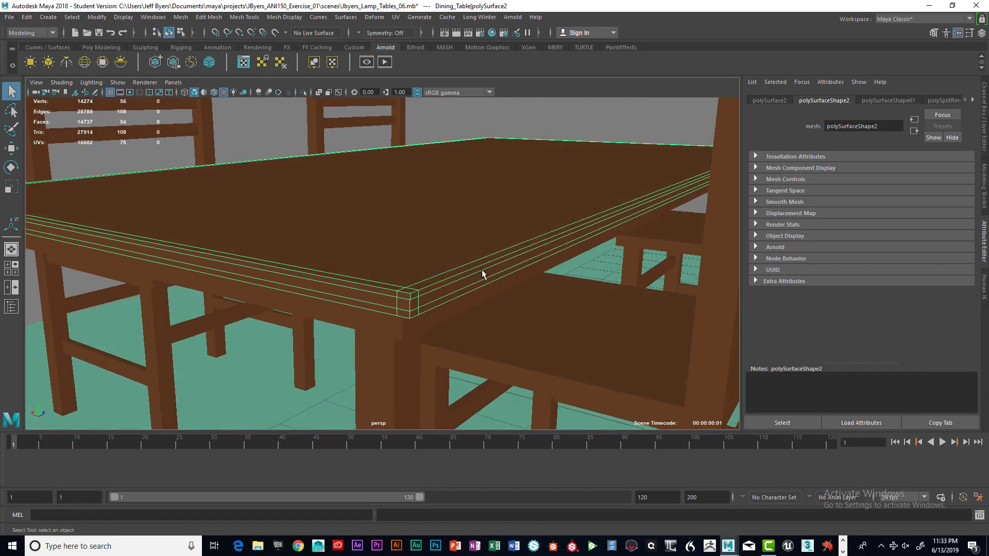
# Duplicate the tabletop, put the copy on a new display layer, and hide that layer
pyautogui.hotkey('ctrl', 'a')
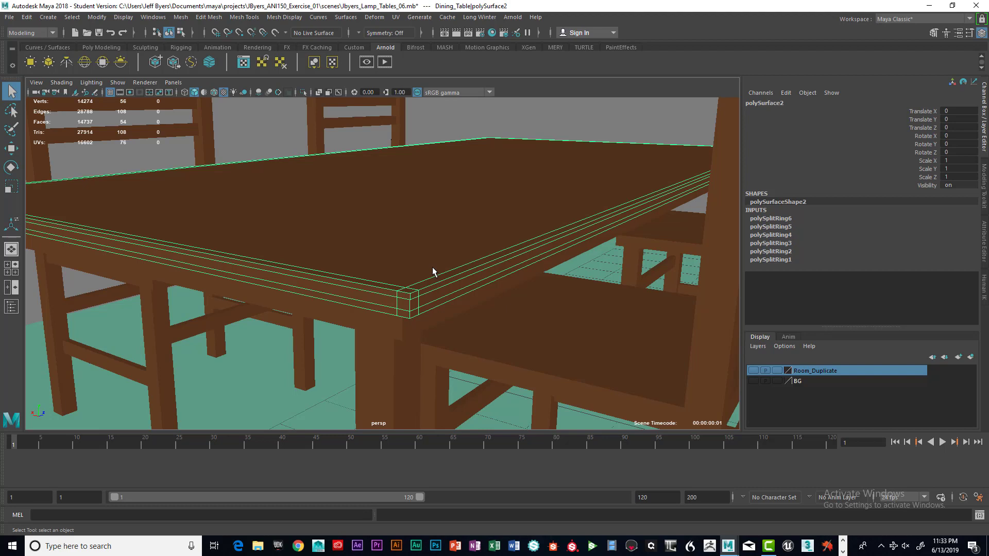
pyautogui.hotkey('ctrl', 'd')
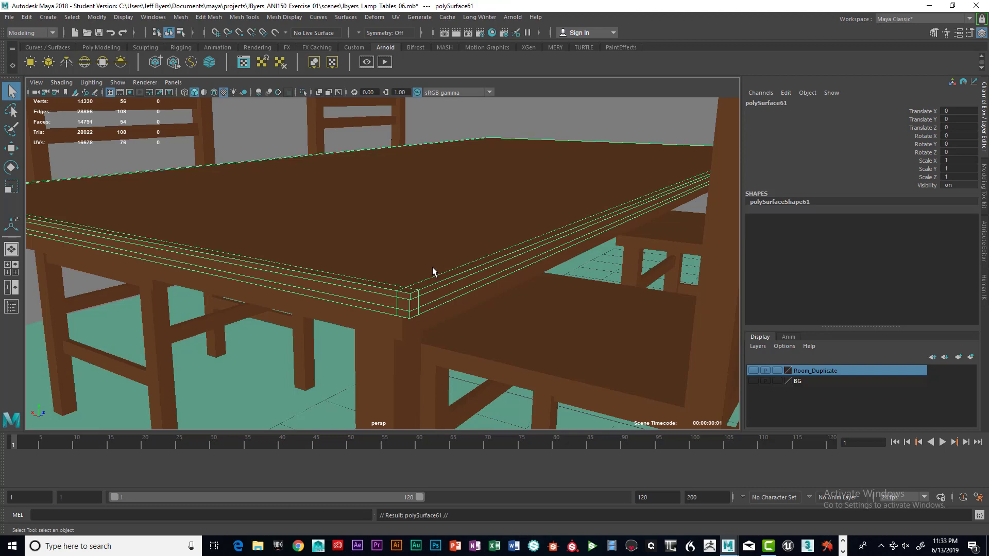
pyautogui.click(971, 358)
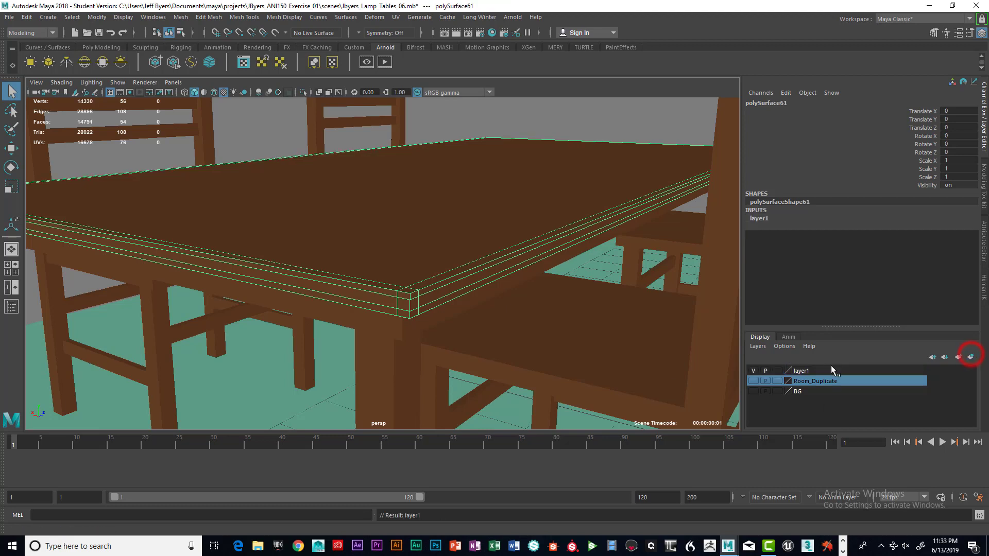
pyautogui.click(753, 371)
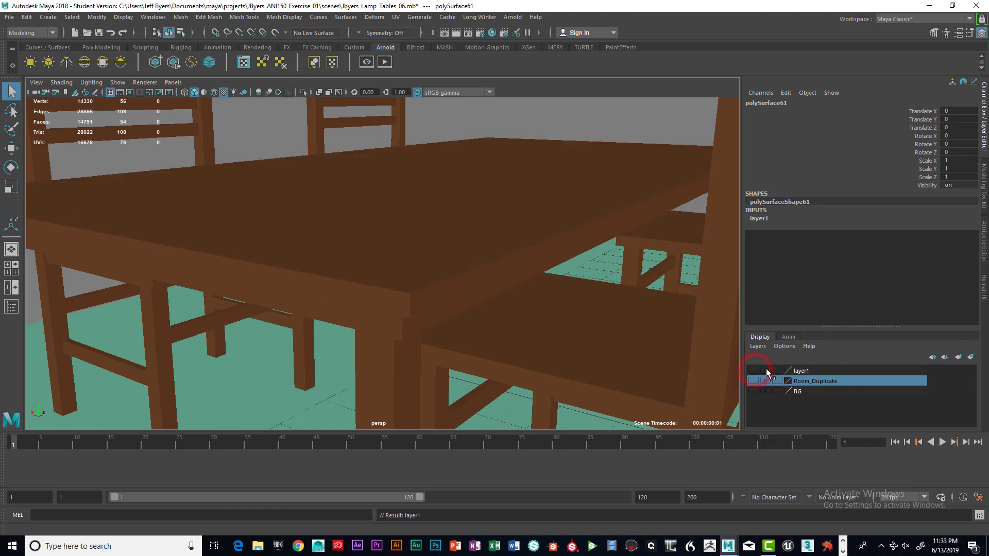
# Rename the new display layer as Low
pyautogui.doubleClick(800, 371)
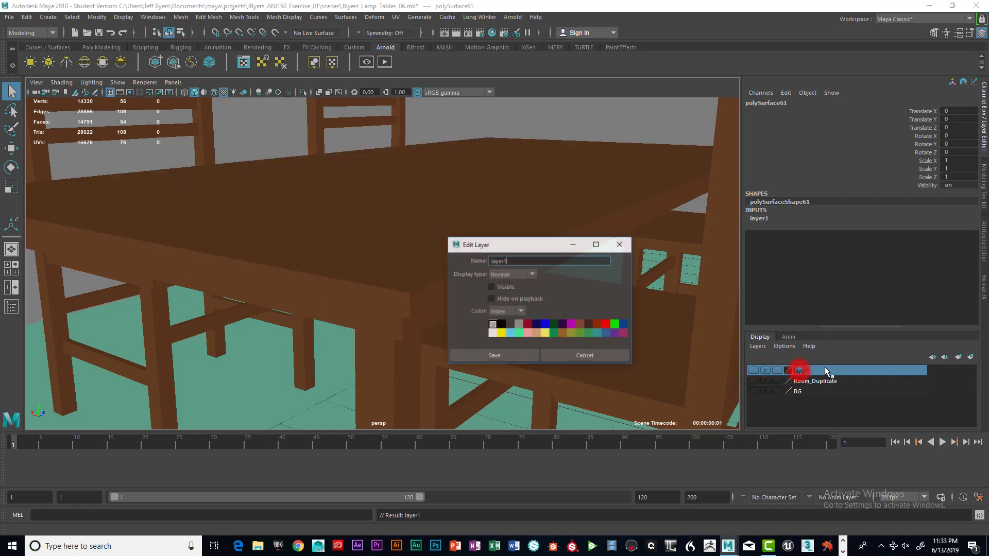
pyautogui.doubleClick(509, 260)
pyautogui.write('Low')
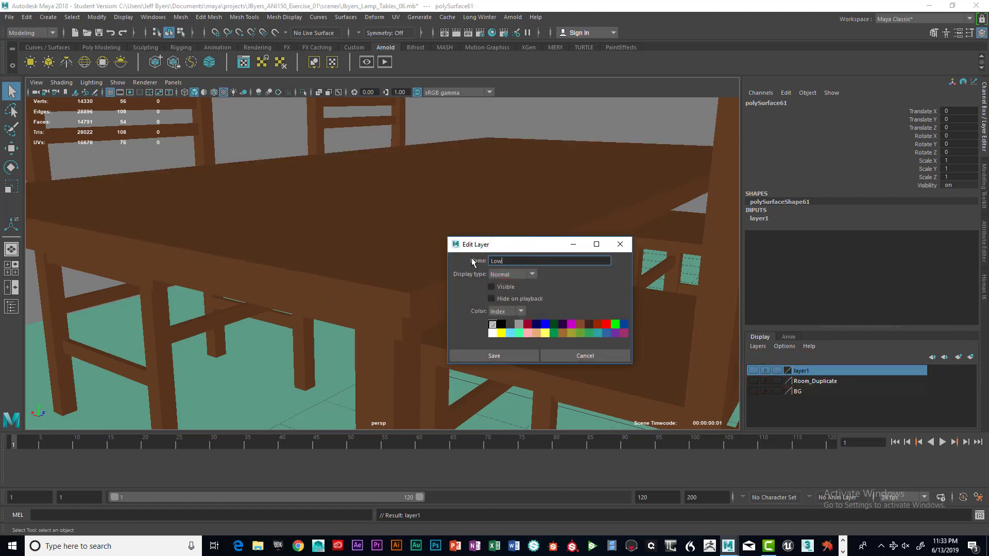
pyautogui.press('Return')
pyautogui.click(484, 357)
# Smooth the original tabletop mesh using exponential divisions, 1 division level and the OpenSubdiv Catmull-Clark subdivision type
pyautogui.click(430, 273)
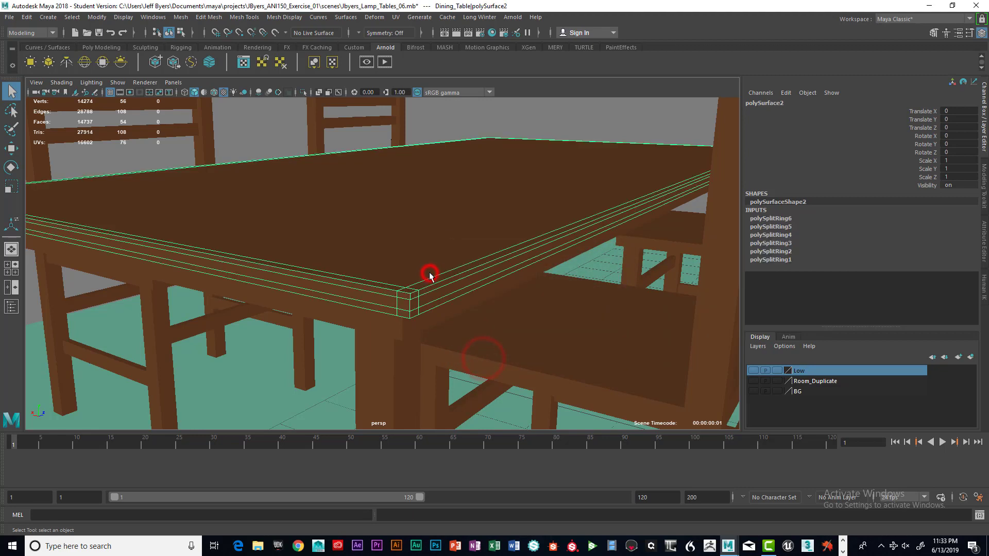
pyautogui.keyDown('alt'); pyautogui.moveTo(477, 228); pyautogui.dragTo(476, 233); pyautogui.keyUp('alt')
pyautogui.press('space')
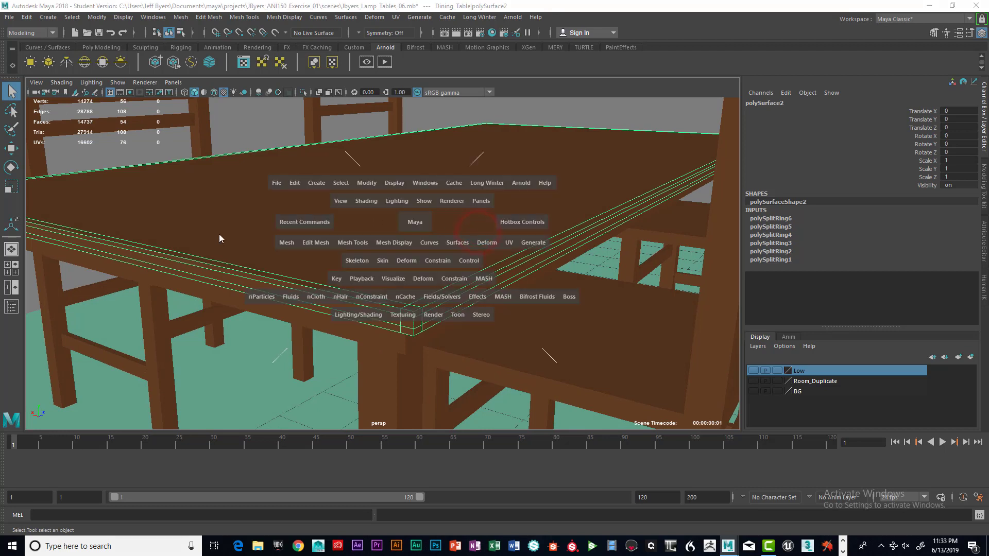
pyautogui.press('space')
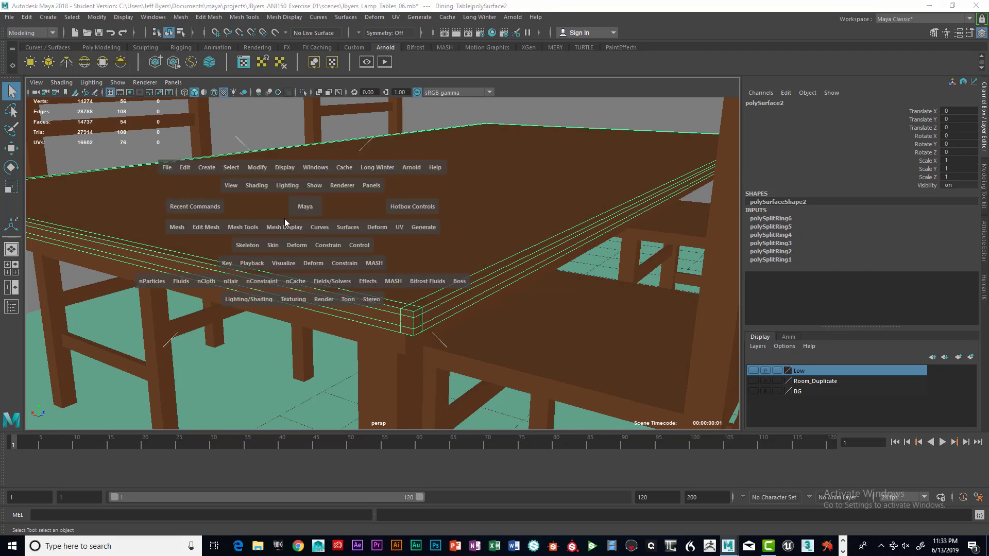
pyautogui.click(180, 228)
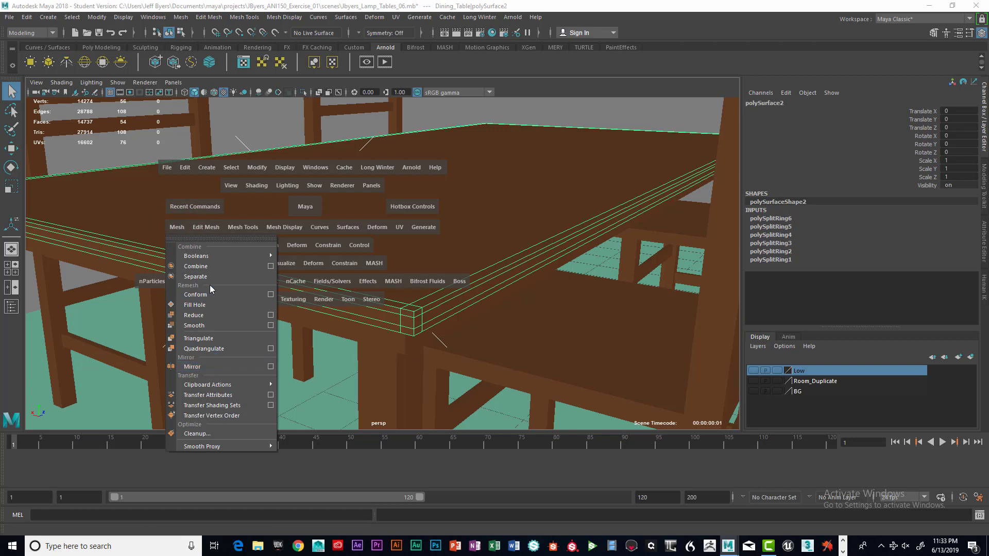
pyautogui.click(271, 325)
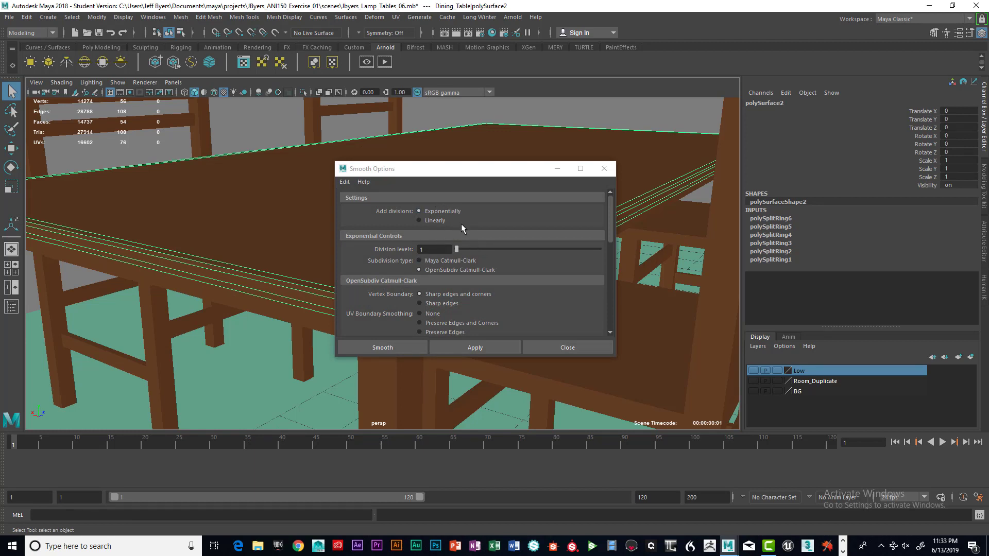
pyautogui.moveTo(469, 170); pyautogui.dragTo(580, 124)
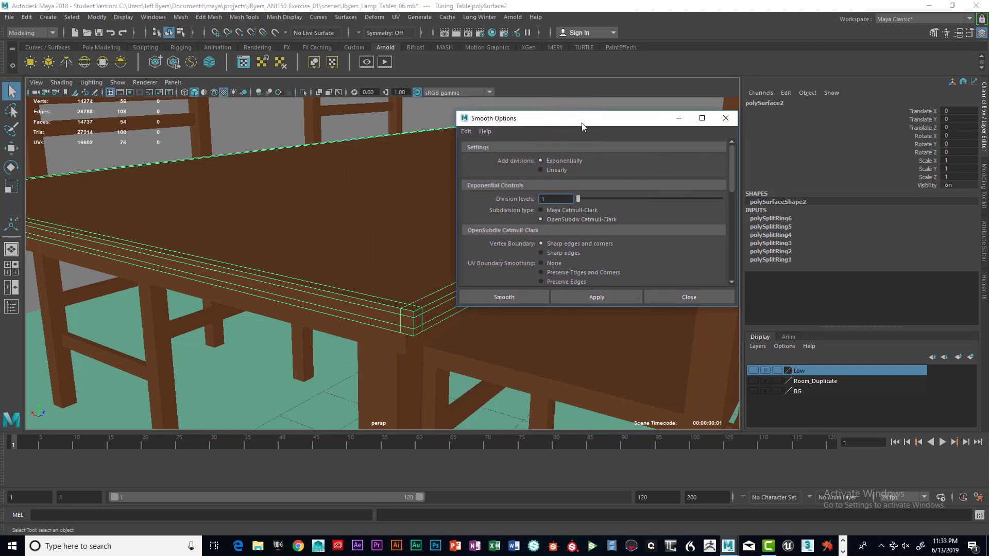
pyautogui.moveTo(583, 123); pyautogui.dragTo(574, 121)
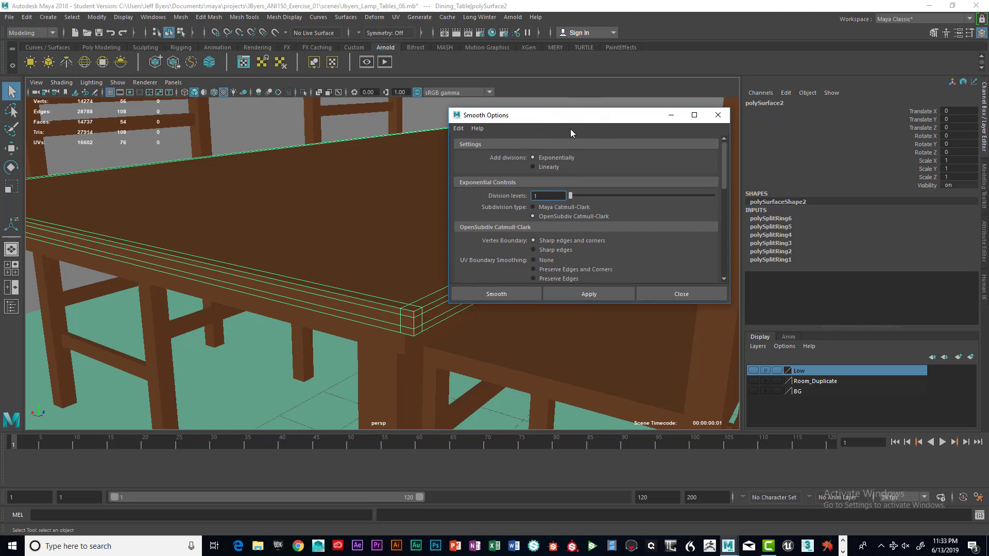
pyautogui.moveTo(565, 117)
pyautogui.mouseDown()
pyautogui.moveTo(573, 115)
pyautogui.moveTo(565, 116)
pyautogui.mouseUp()
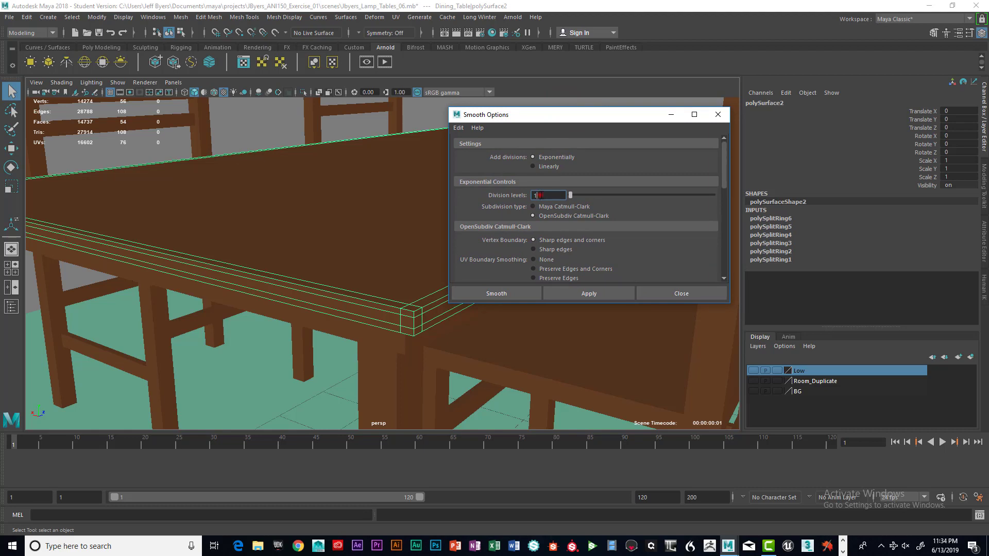
pyautogui.moveTo(538, 195); pyautogui.dragTo(596, 196)
pyautogui.click(545, 195)
pyautogui.click(529, 292)
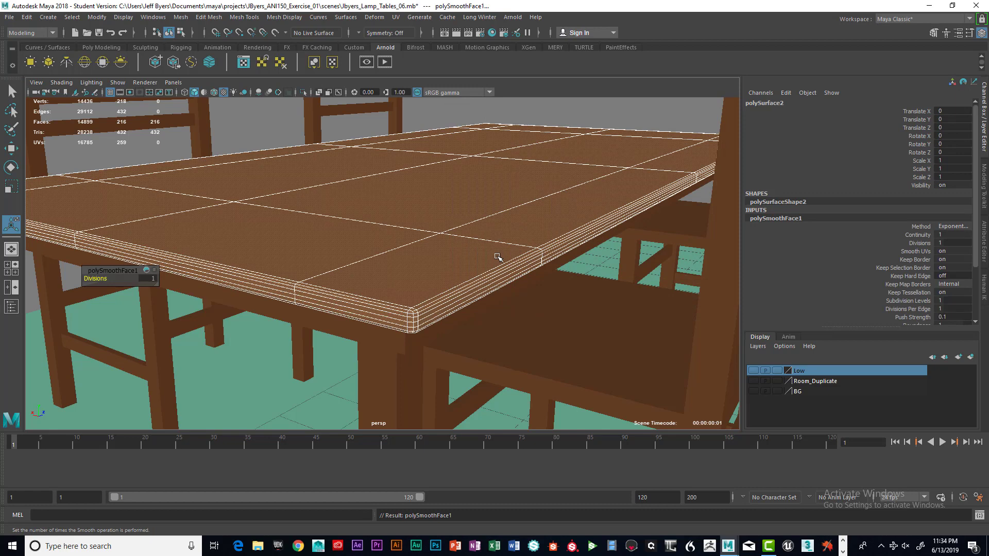
pyautogui.keyDown('alt'); pyautogui.moveTo(511, 252); pyautogui.dragTo(472, 248); pyautogui.keyUp('alt')
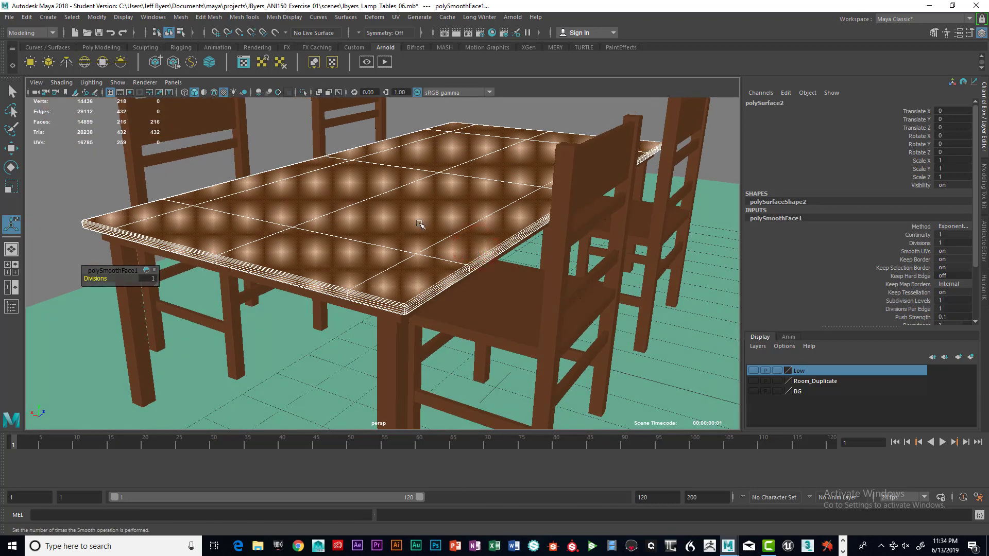
pyautogui.press('q')
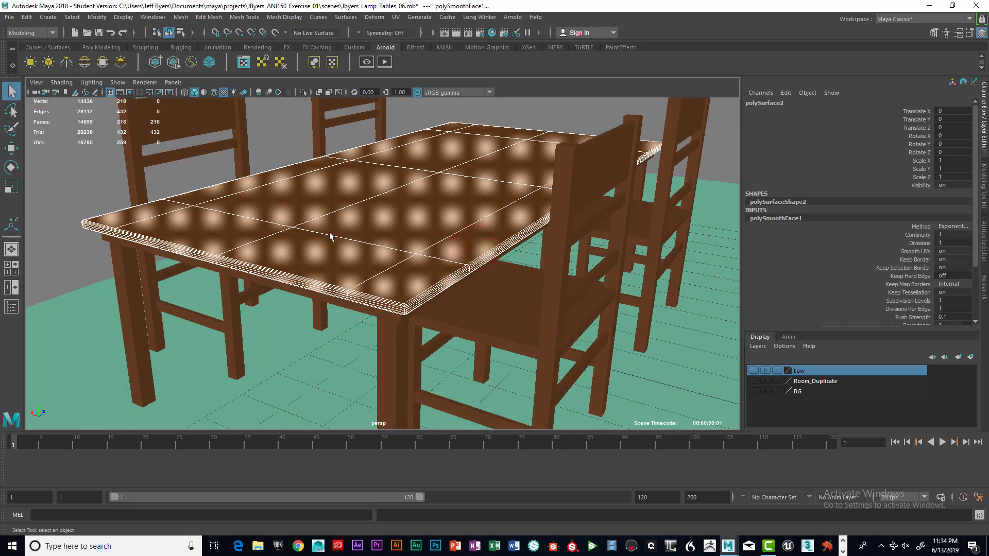
# Return to object selection mode and delete the smoothed tabletop's construction history
pyautogui.moveTo(353, 196); pyautogui.dragTo(348, 258, button='right')
pyautogui.click(169, 33)
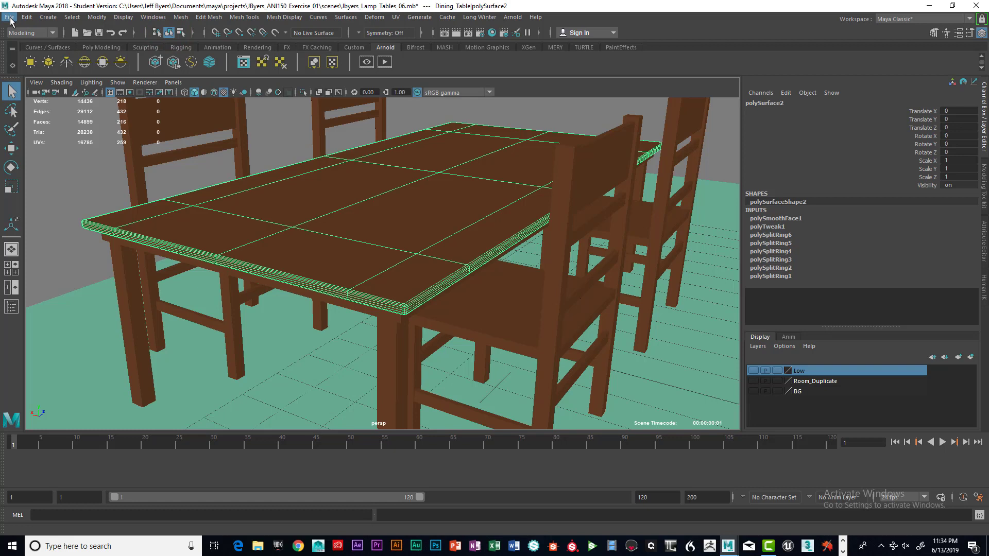
pyautogui.click(27, 17)
pyautogui.moveTo(94, 144)
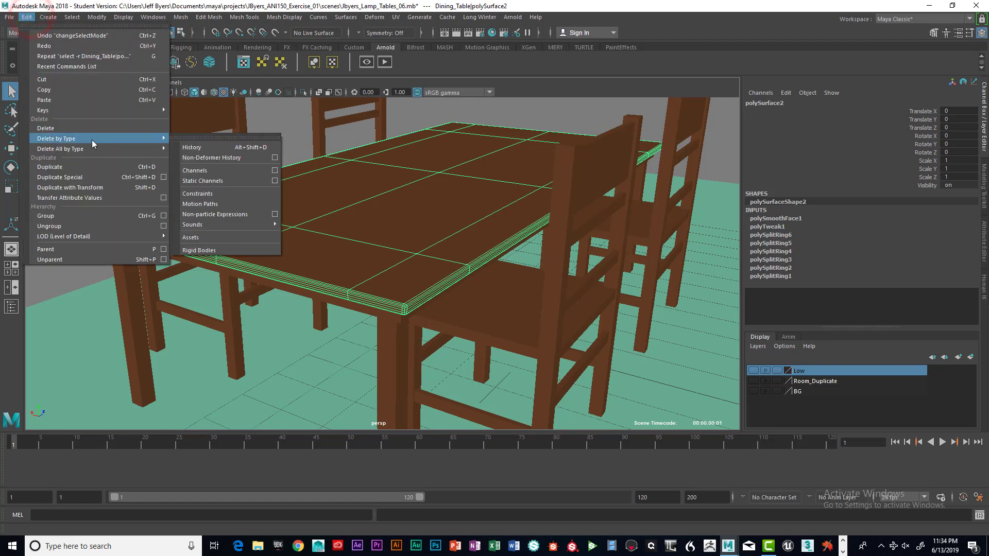
pyautogui.click(189, 149)
# Freeze the tabletop's transformations and center its pivot
pyautogui.click(96, 17)
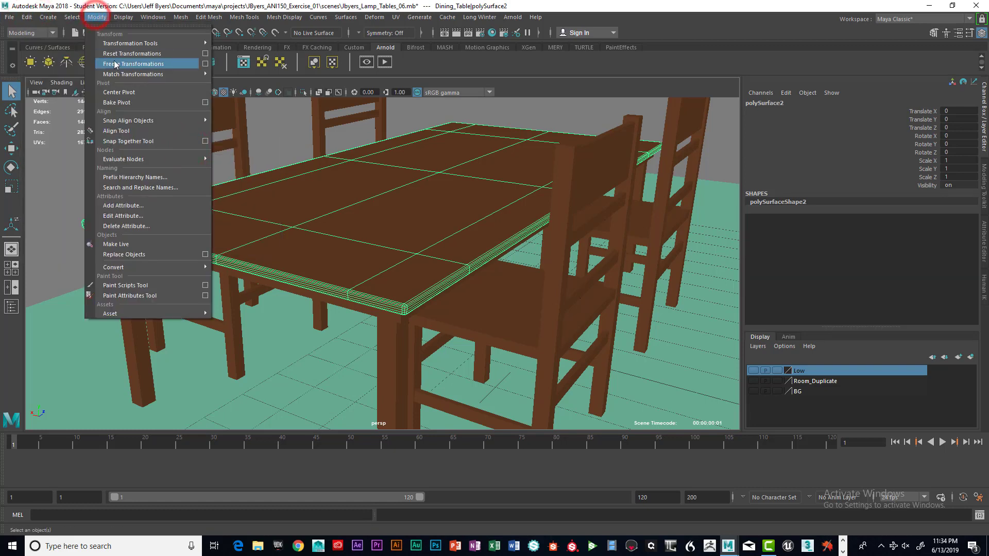
pyautogui.click(115, 63)
pyautogui.click(97, 17)
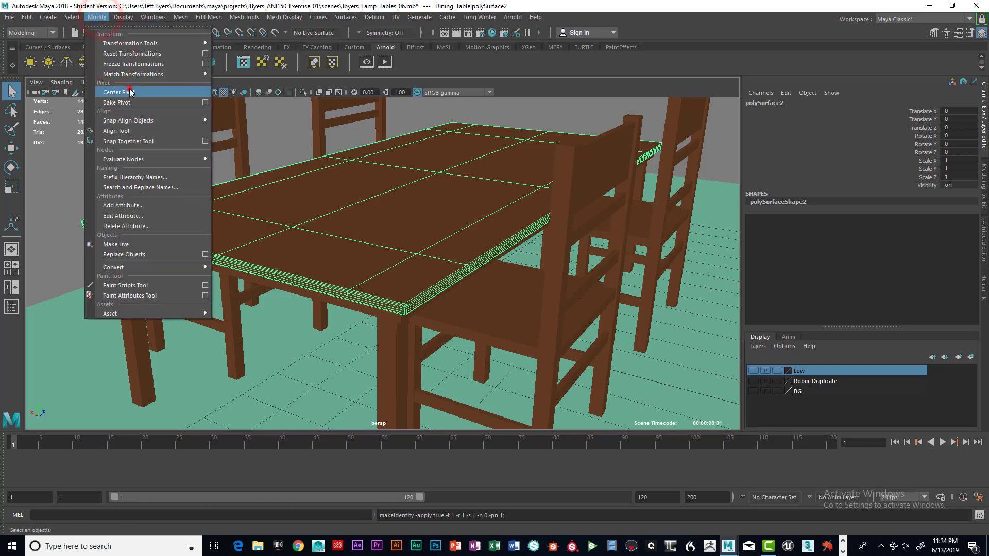
pyautogui.click(130, 92)
# Isolate the selected tabletop in the viewport, checking the Isolate Select options and toggling the isolation off and on again
pyautogui.keyDown('alt'); pyautogui.moveTo(393, 202); pyautogui.dragTo(402, 236, button='right'); pyautogui.keyUp('alt')
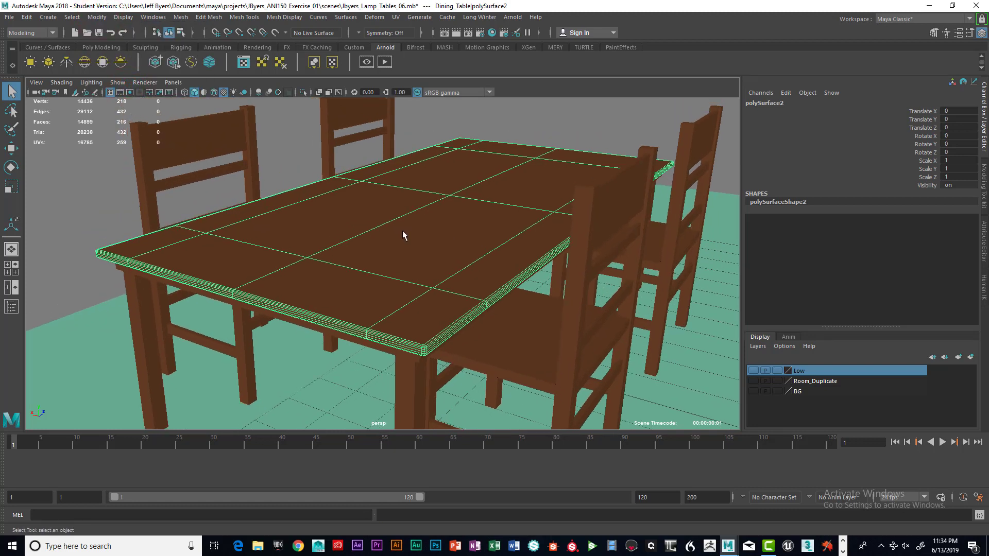
pyautogui.hotkey('ctrl', '1')
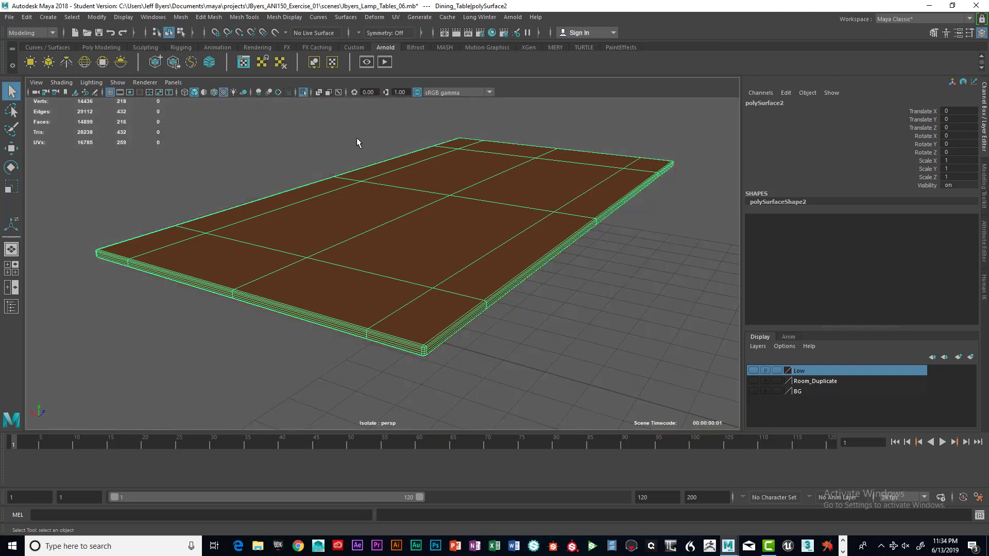
pyautogui.click(118, 83)
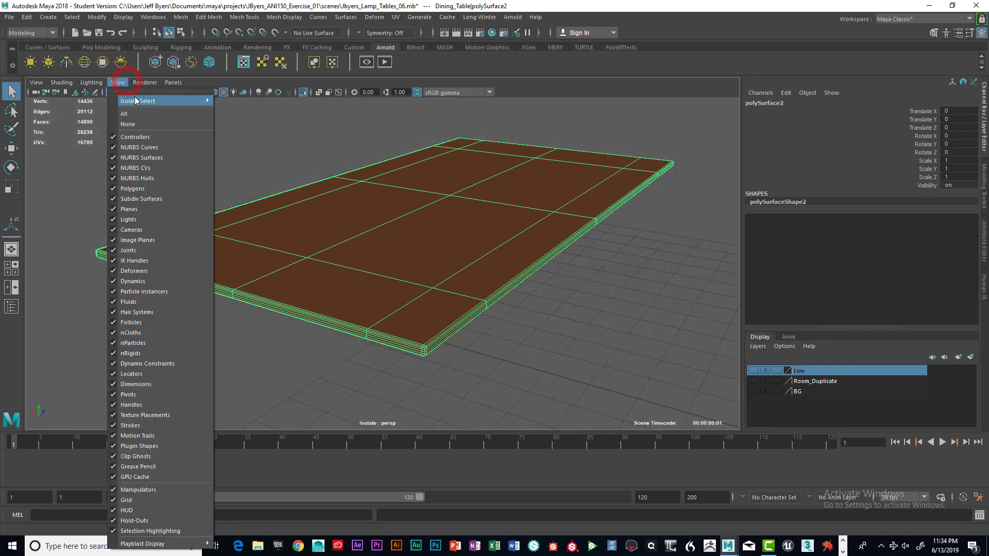
pyautogui.moveTo(140, 102)
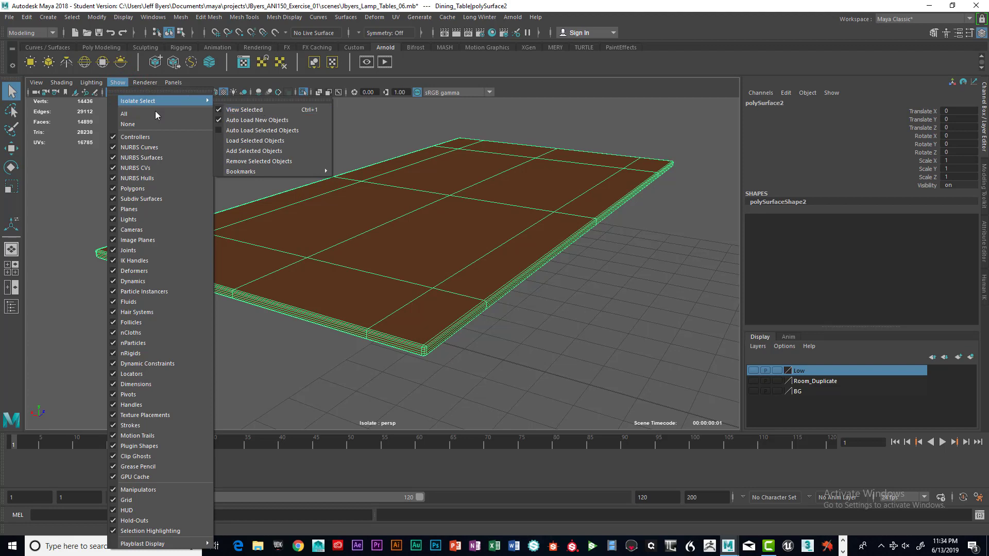
pyautogui.click(600, 129)
pyautogui.click(525, 163)
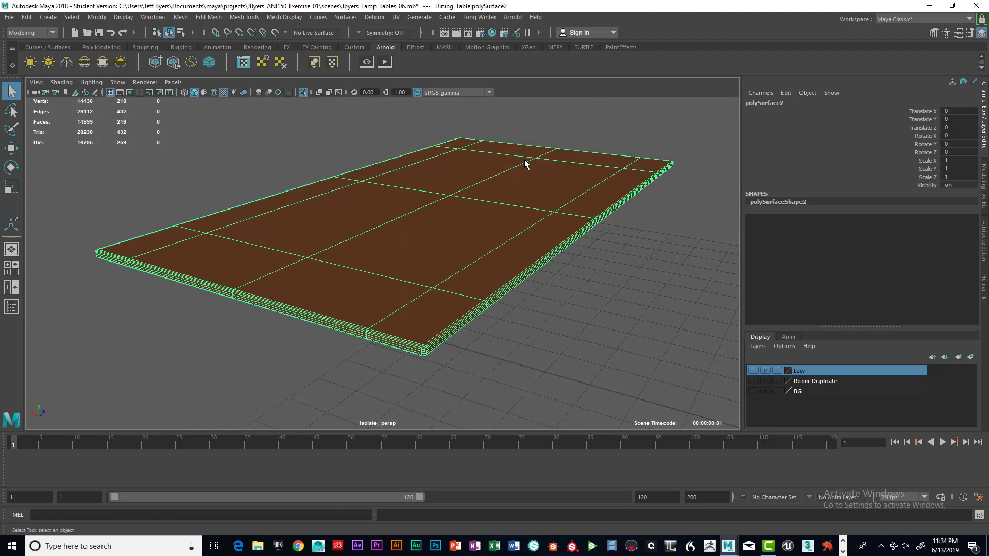
pyautogui.hotkey('ctrl', '1')
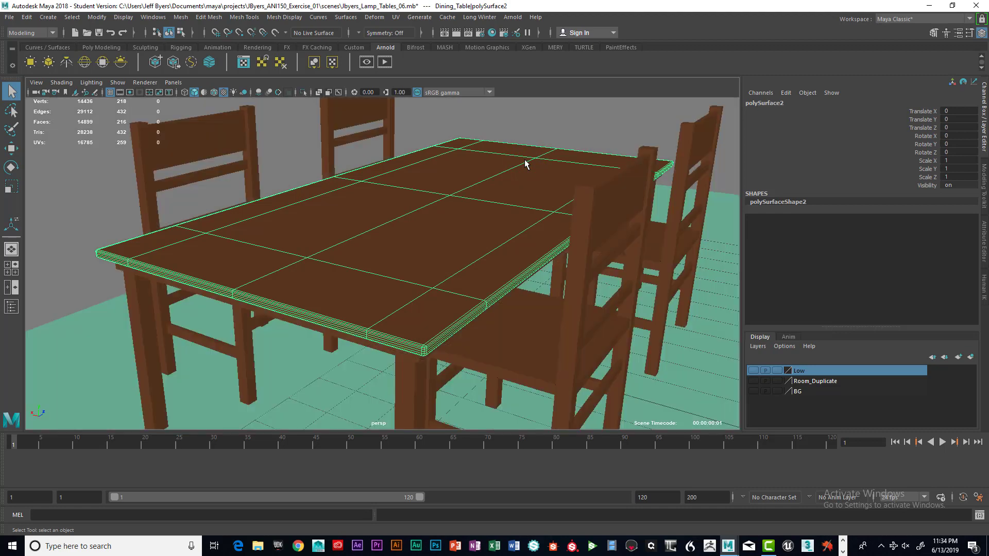
pyautogui.hotkey('ctrl', '1')
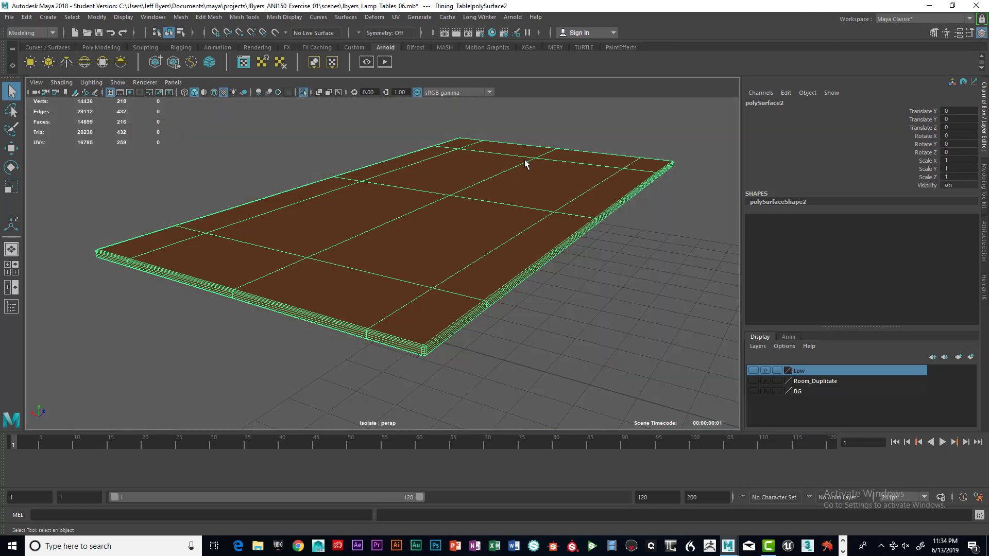
# Project planar UVs onto the tabletop from the Y axis, fitted to the bounding box with the image width/height ratio kept
pyautogui.moveTo(518, 171)
pyautogui.keyDown('alt'); pyautogui.mouseDown()
pyautogui.moveTo(502, 163)
pyautogui.moveTo(504, 186)
pyautogui.mouseUp(); pyautogui.keyUp('alt')
pyautogui.click(396, 17)
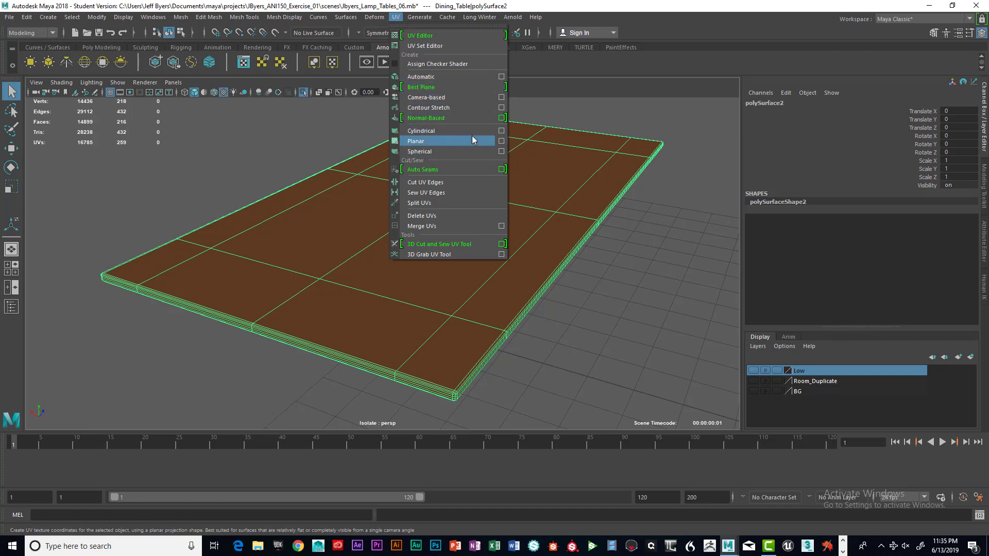
pyautogui.click(502, 141)
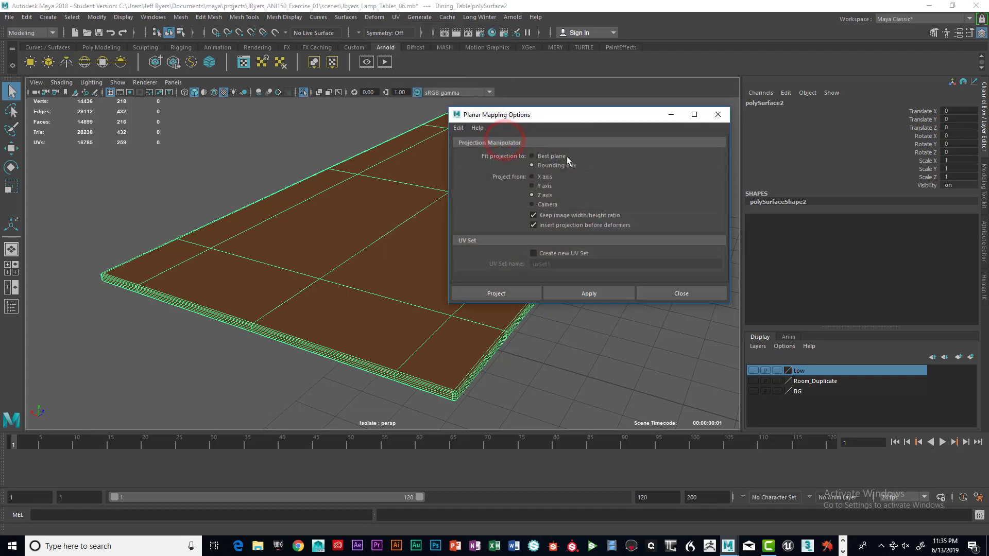
pyautogui.click(532, 185)
pyautogui.moveTo(572, 118); pyautogui.dragTo(615, 88)
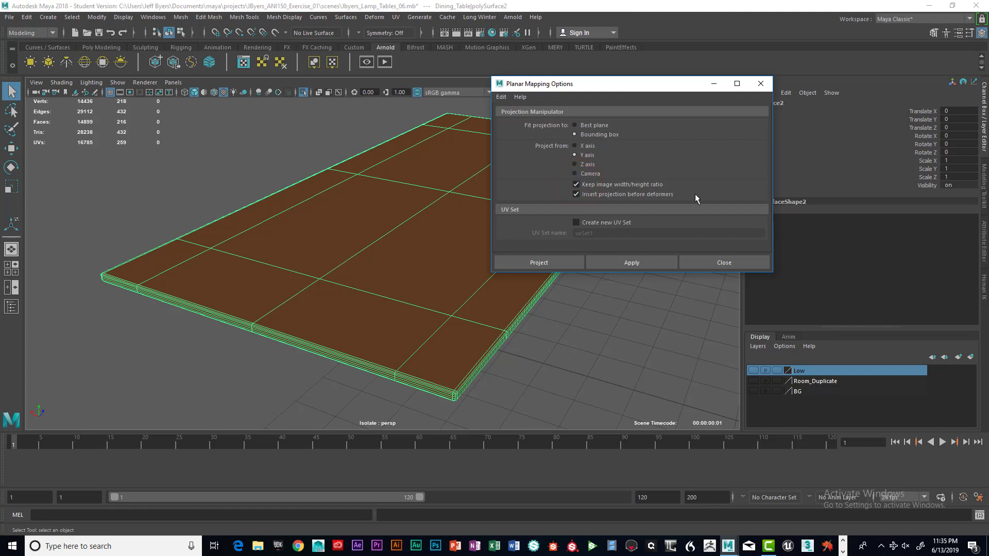
pyautogui.click(561, 263)
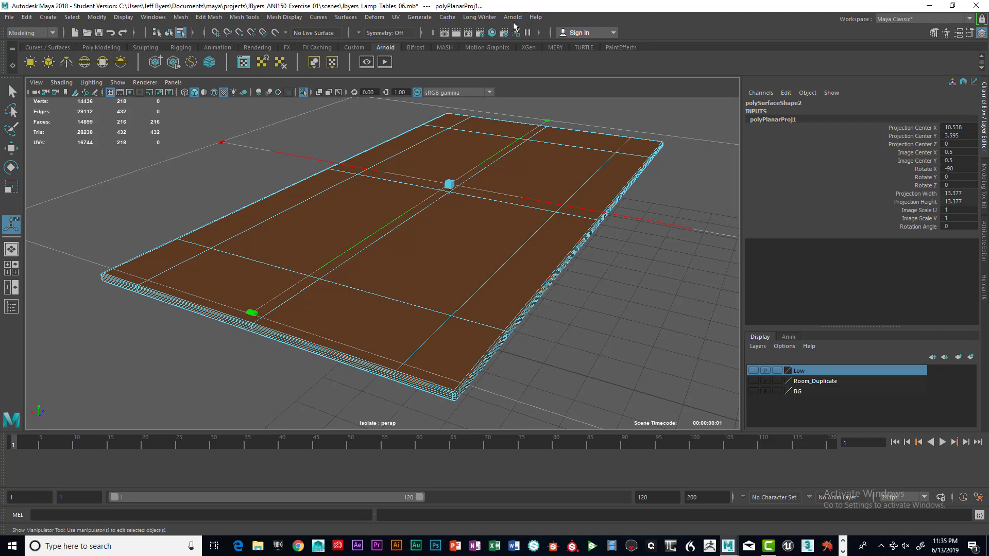
# Open the UV Editor, examine the tabletop's planar UV layout, and minimize the editor window
pyautogui.click(395, 19)
pyautogui.click(408, 34)
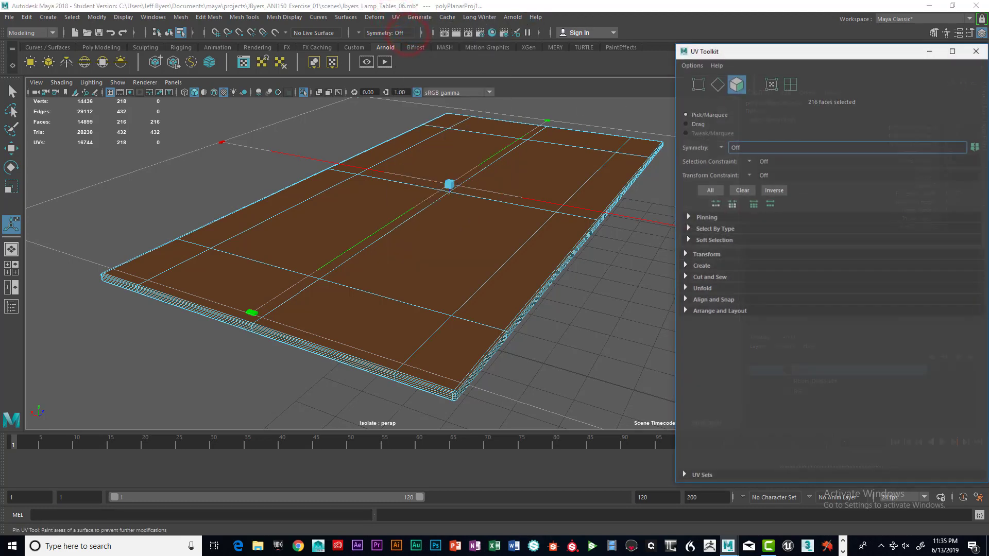
pyautogui.moveTo(603, 52); pyautogui.dragTo(318, 104)
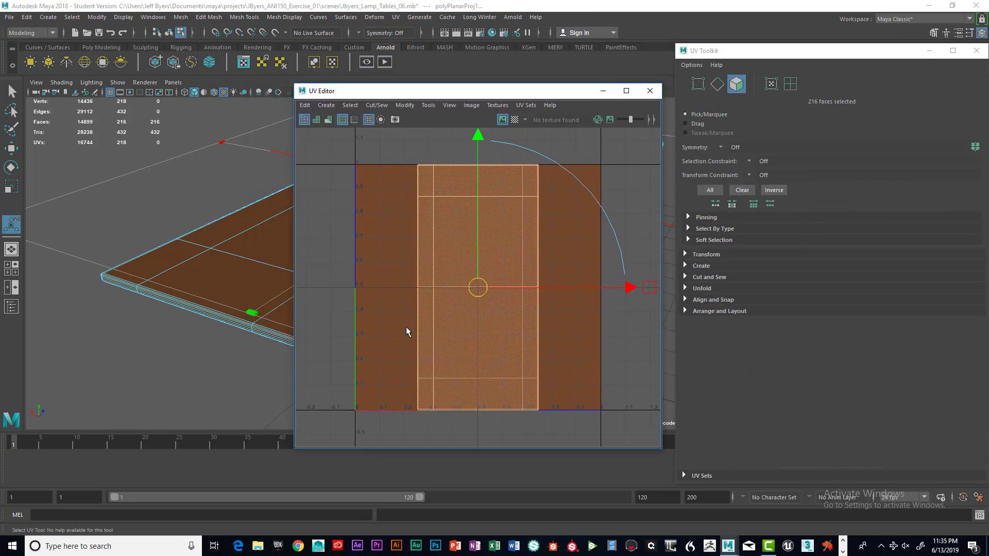
pyautogui.moveTo(529, 89); pyautogui.dragTo(688, 138)
pyautogui.click(721, 136)
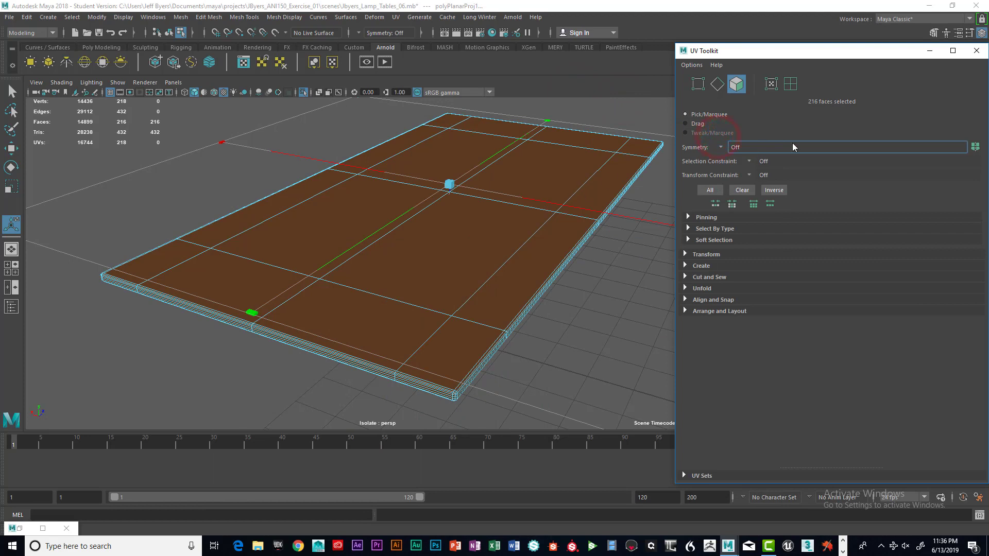
# Narrow the UV Toolkit window and minimize it to clear the viewport
pyautogui.moveTo(876, 57); pyautogui.dragTo(715, 45)
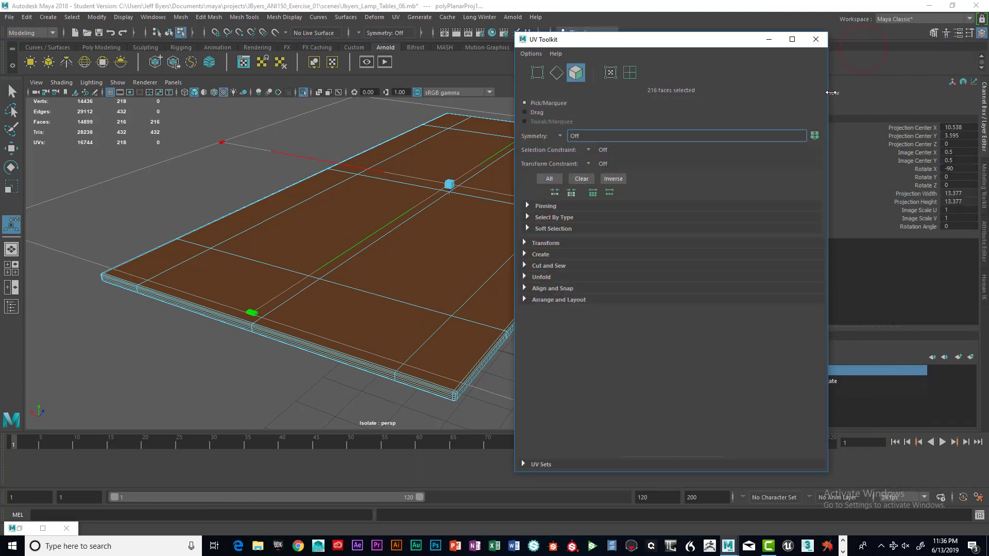
pyautogui.moveTo(827, 88); pyautogui.dragTo(687, 89)
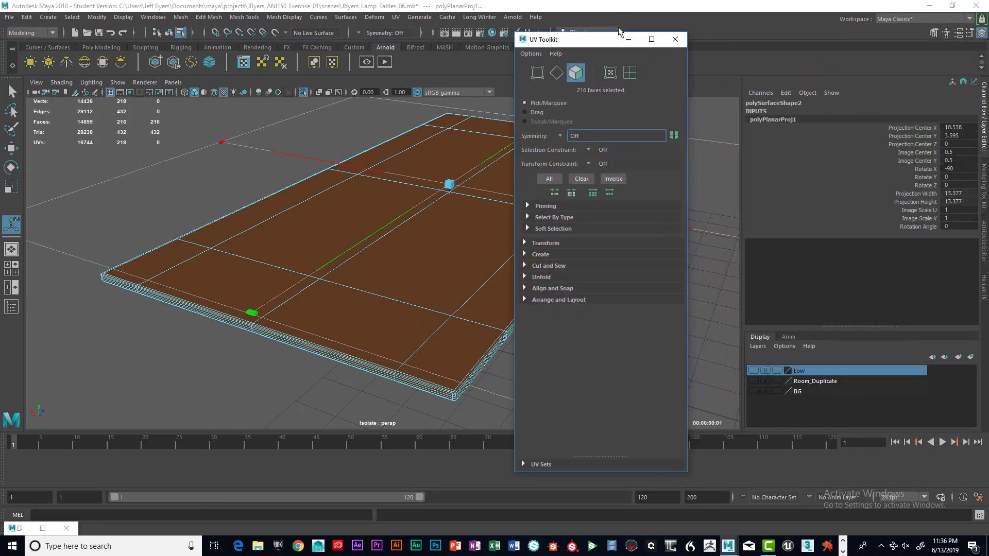
pyautogui.moveTo(603, 42); pyautogui.dragTo(629, 52)
pyautogui.click(654, 49)
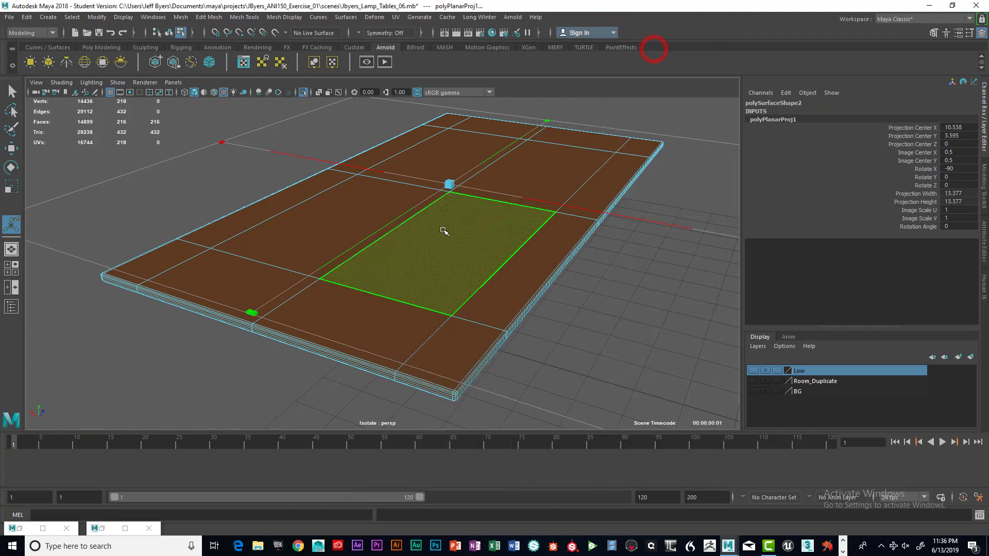
# Leave the planar projection manipulator for object selection, and put the tabletop into edge component mode
pyautogui.moveTo(397, 199); pyautogui.dragTo(394, 262, button='right')
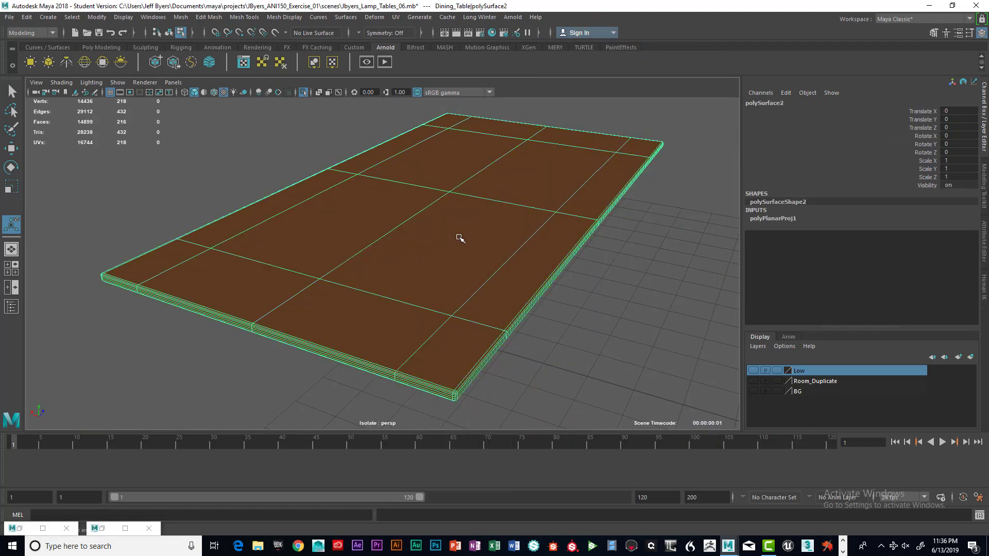
pyautogui.press('q')
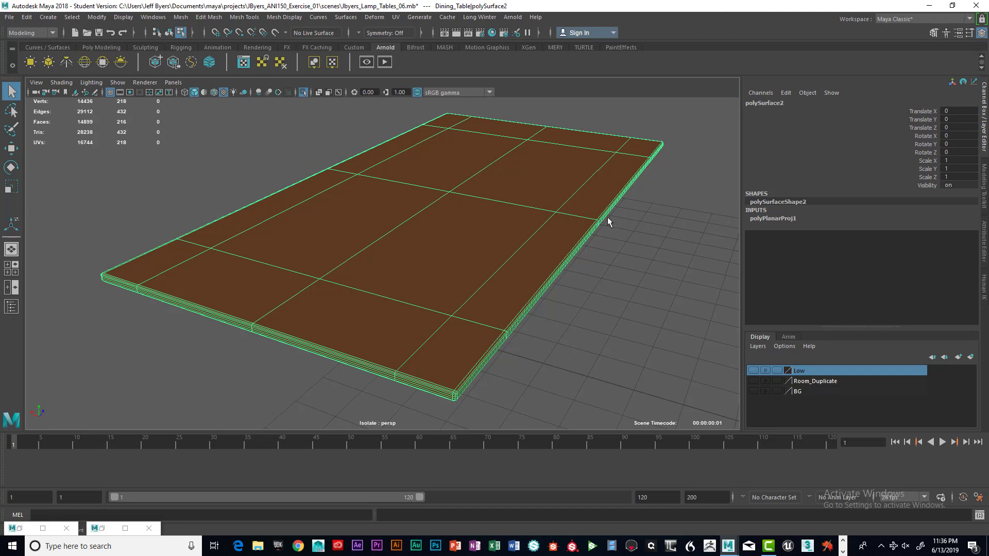
pyautogui.moveTo(607, 222)
pyautogui.keyDown('alt'); pyautogui.mouseDown()
pyautogui.moveTo(600, 210)
pyautogui.moveTo(605, 219)
pyautogui.mouseUp(); pyautogui.keyUp('alt')
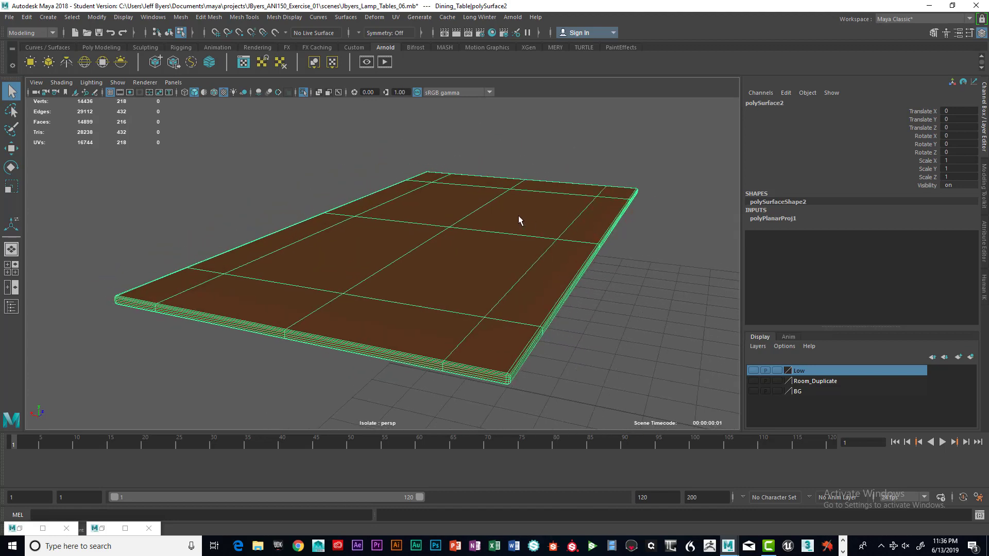
pyautogui.moveTo(466, 200); pyautogui.dragTo(467, 178, button='right')
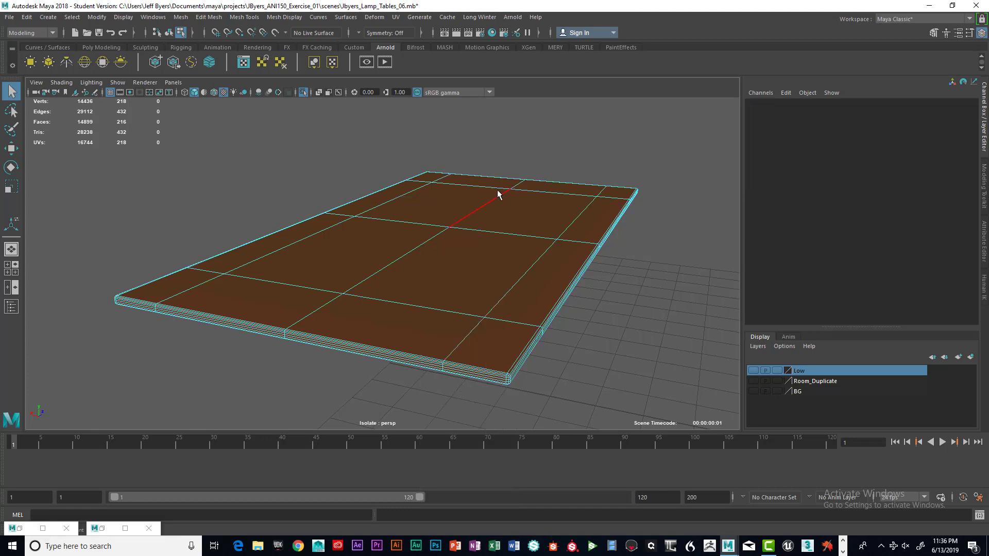
# Activate the 3D Cut and Sew UV Tool, reset its settings to default, and close the settings window
pyautogui.click(395, 18)
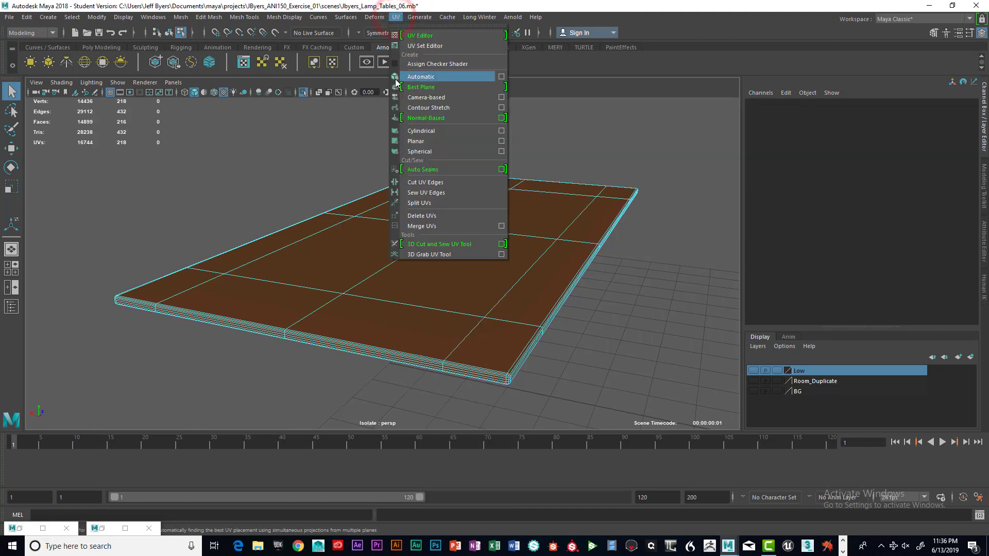
pyautogui.click(502, 244)
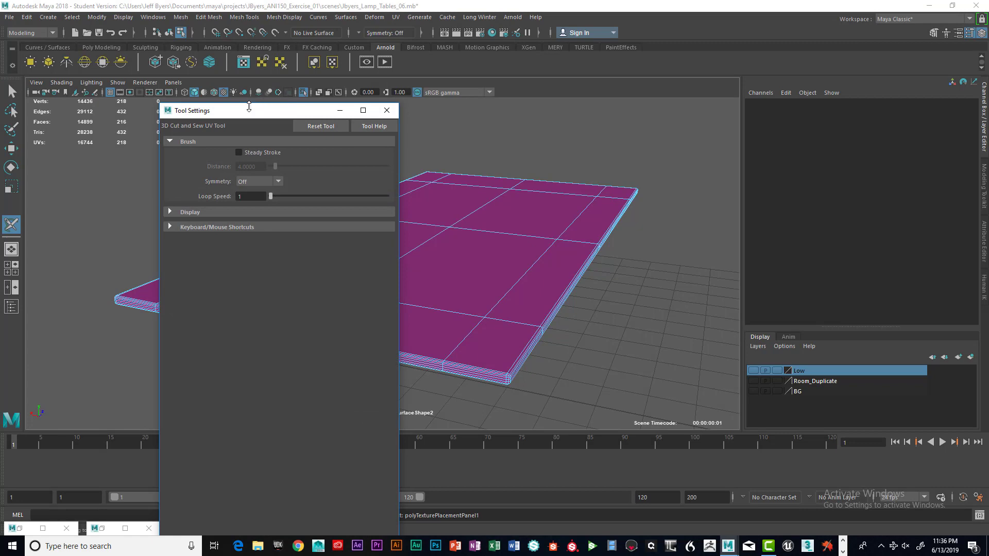
pyautogui.moveTo(249, 106); pyautogui.dragTo(519, 149)
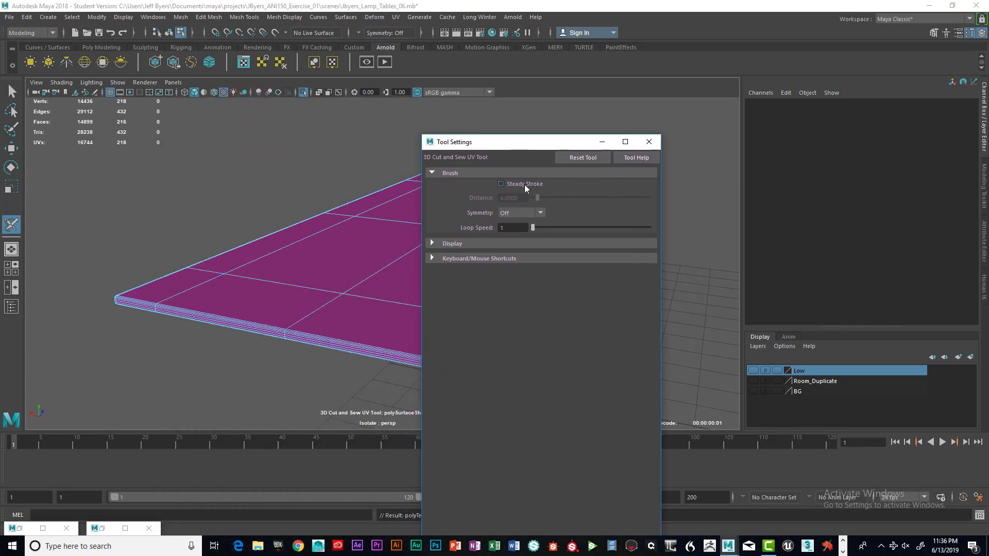
pyautogui.click(596, 159)
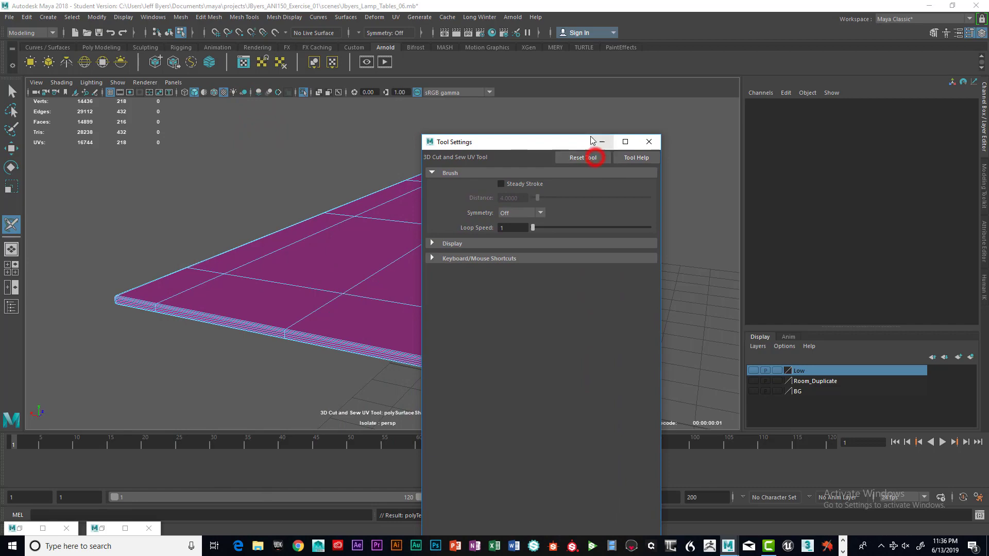
pyautogui.click(649, 142)
# Cut UV seams along the tabletop's upper border edges on the two sides meeting at a corner
pyautogui.keyDown('alt'); pyautogui.moveTo(615, 258); pyautogui.dragTo(576, 248); pyautogui.keyUp('alt')
pyautogui.keyDown('alt'); pyautogui.moveTo(605, 253); pyautogui.dragTo(704, 271, button='right'); pyautogui.keyUp('alt')
pyautogui.keyDown('alt'); pyautogui.moveTo(582, 258); pyautogui.dragTo(530, 161, button='middle'); pyautogui.keyUp('alt')
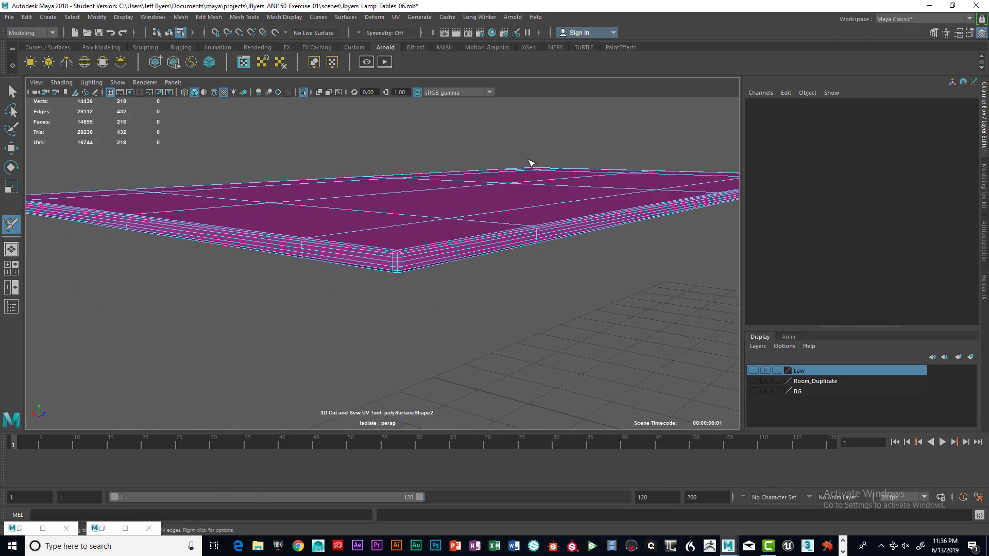
pyautogui.keyDown('alt'); pyautogui.moveTo(541, 178); pyautogui.dragTo(686, 223, button='right'); pyautogui.keyUp('alt')
pyautogui.keyDown('alt'); pyautogui.moveTo(598, 185); pyautogui.dragTo(543, 223); pyautogui.keyUp('alt')
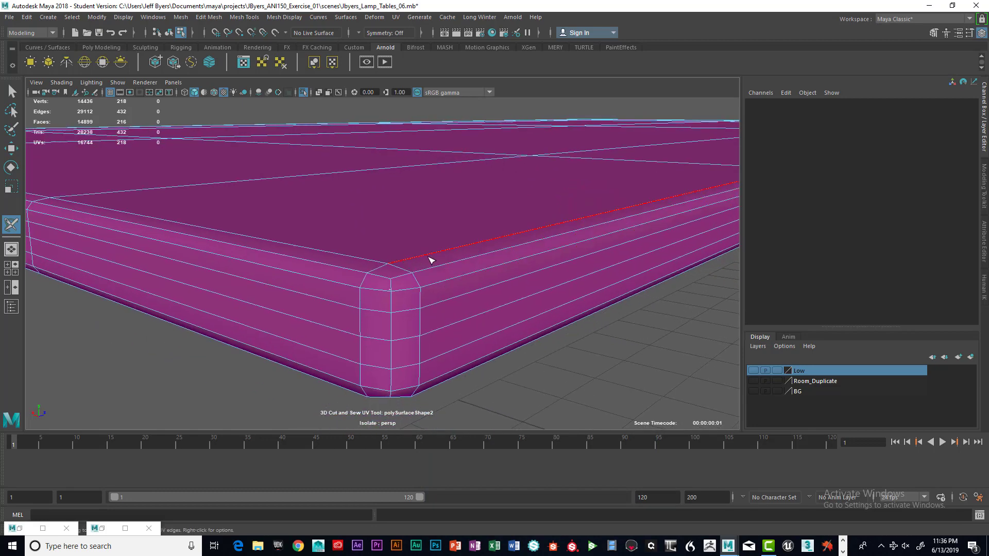
pyautogui.keyDown('alt'); pyautogui.moveTo(455, 263); pyautogui.dragTo(499, 261); pyautogui.keyUp('alt')
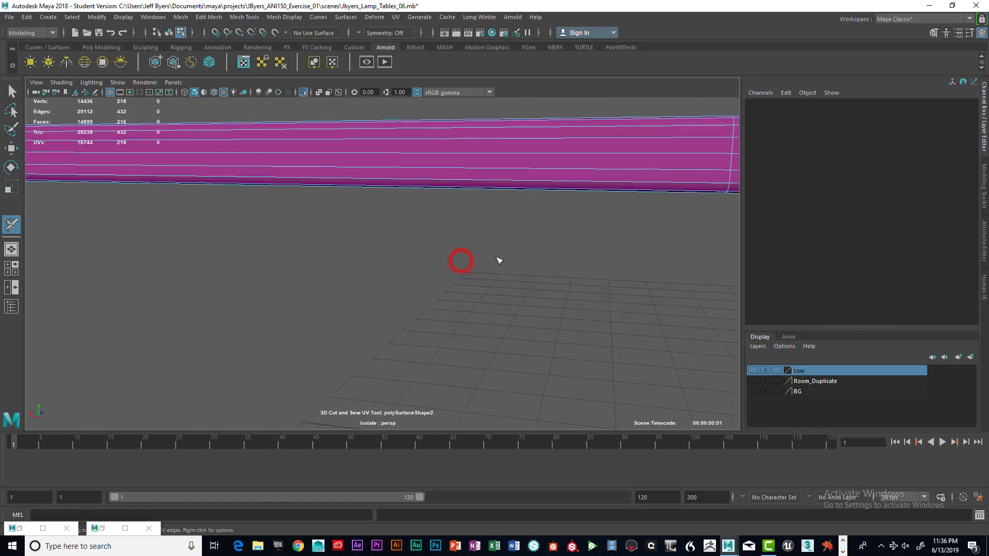
pyautogui.keyDown('alt'); pyautogui.moveTo(462, 260); pyautogui.dragTo(328, 272, button='middle'); pyautogui.keyUp('alt')
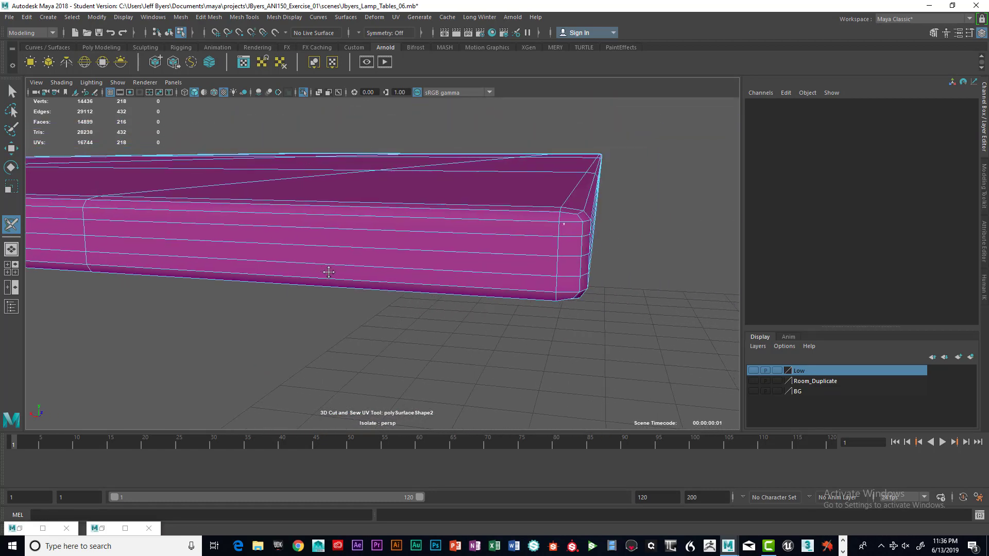
pyautogui.keyDown('alt'); pyautogui.moveTo(520, 249); pyautogui.dragTo(521, 238); pyautogui.keyUp('alt')
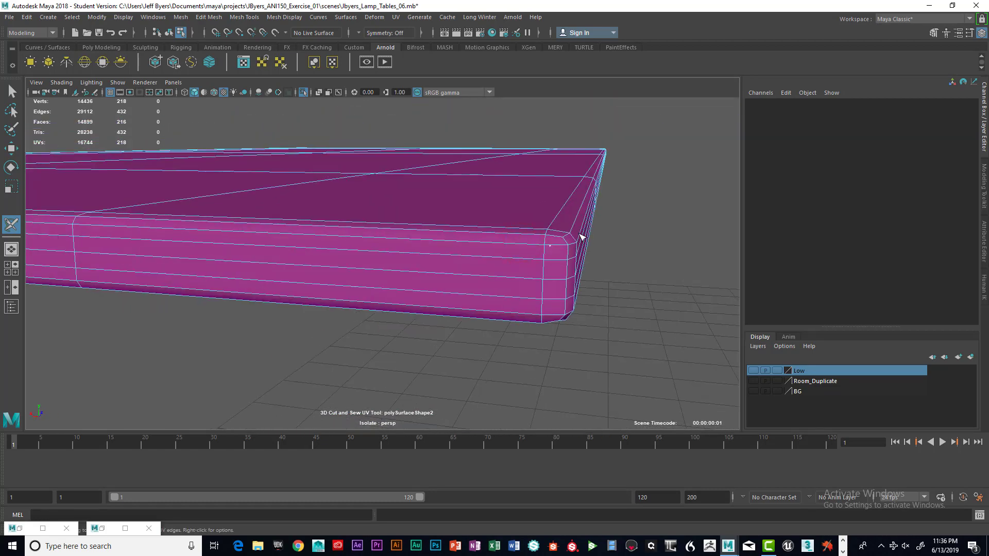
pyautogui.keyDown('alt'); pyautogui.moveTo(576, 221); pyautogui.dragTo(577, 221); pyautogui.keyUp('alt')
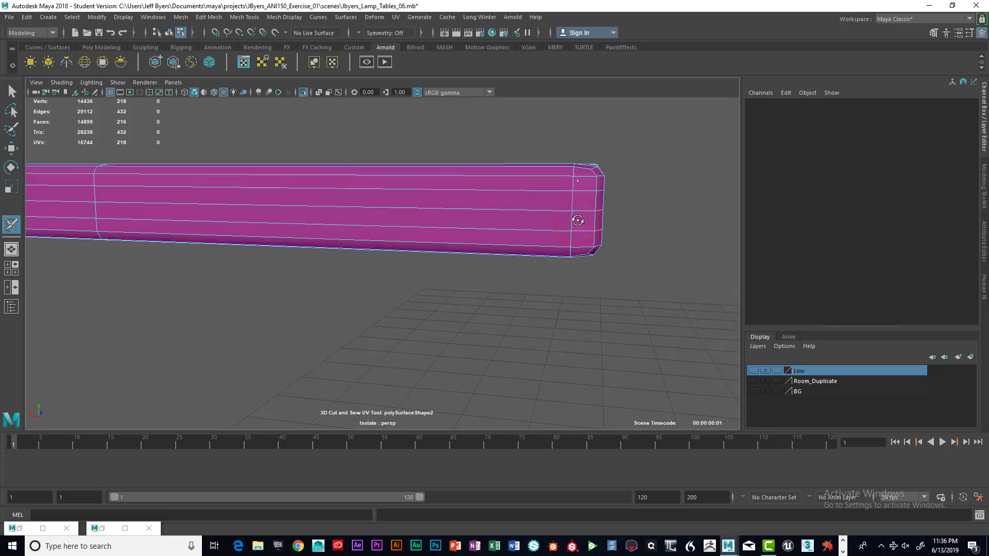
pyautogui.keyDown('alt'); pyautogui.moveTo(591, 180); pyautogui.dragTo(591, 208); pyautogui.keyUp('alt')
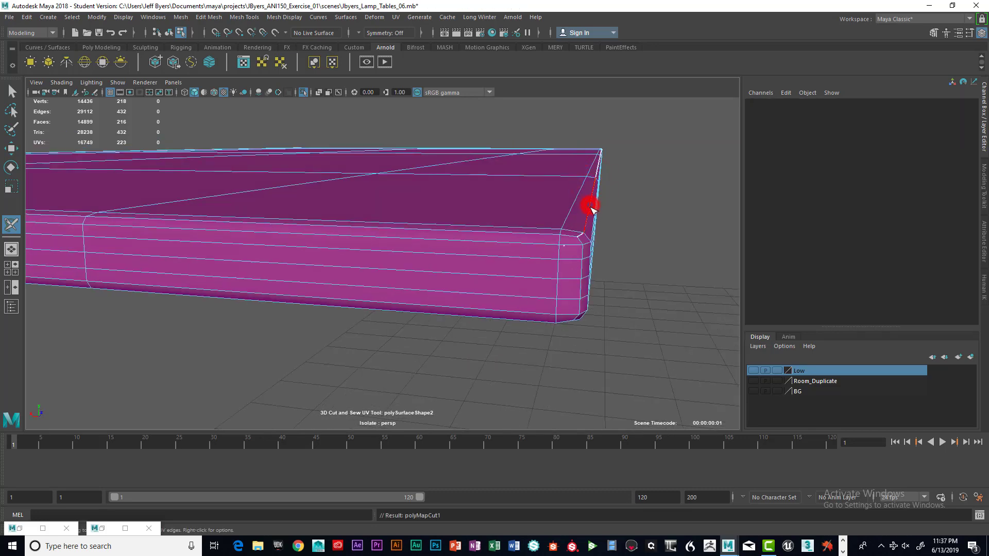
pyautogui.keyDown('alt'); pyautogui.moveTo(580, 251); pyautogui.dragTo(536, 282); pyautogui.keyUp('alt')
pyautogui.click(487, 277)
# Cut UV seams along the lower border edges on the same two sides of the tabletop
pyautogui.keyDown('alt'); pyautogui.moveTo(412, 248); pyautogui.dragTo(439, 225); pyautogui.keyUp('alt')
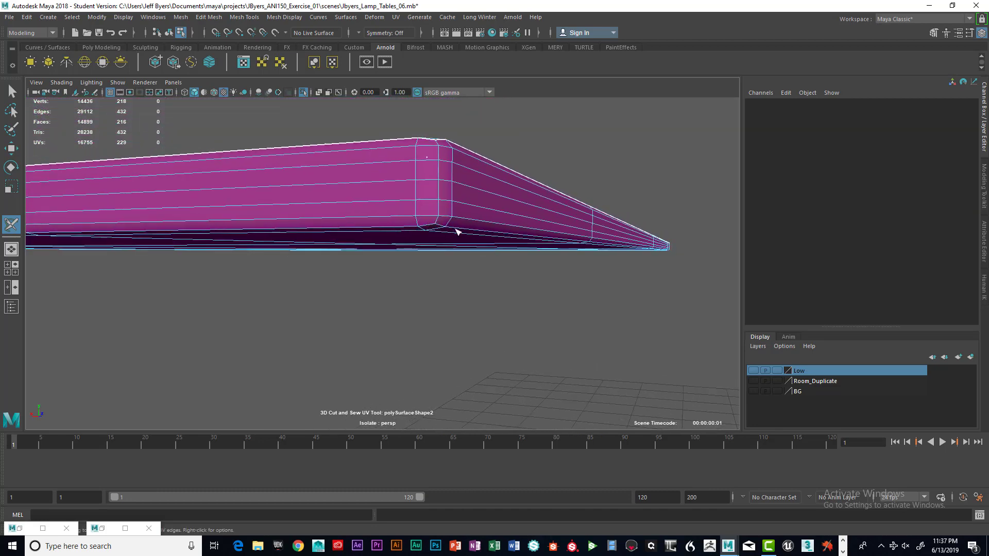
pyautogui.click(457, 230)
pyautogui.click(409, 226)
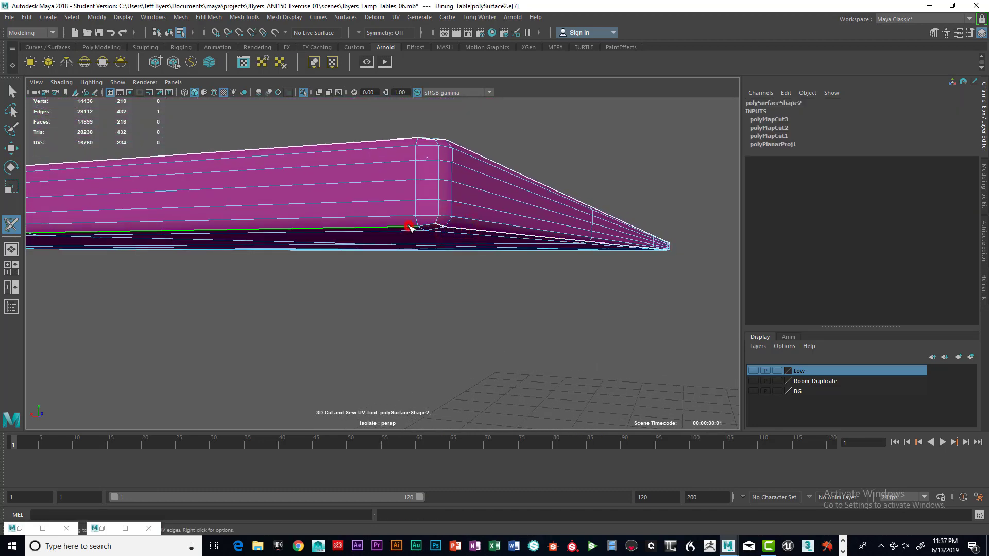
# Cut a UV seam down the vertical edge of the corner where the tabletop's two already cut sides meet
pyautogui.keyDown('alt'); pyautogui.moveTo(558, 248); pyautogui.dragTo(392, 263); pyautogui.keyUp('alt')
pyautogui.click(384, 264)
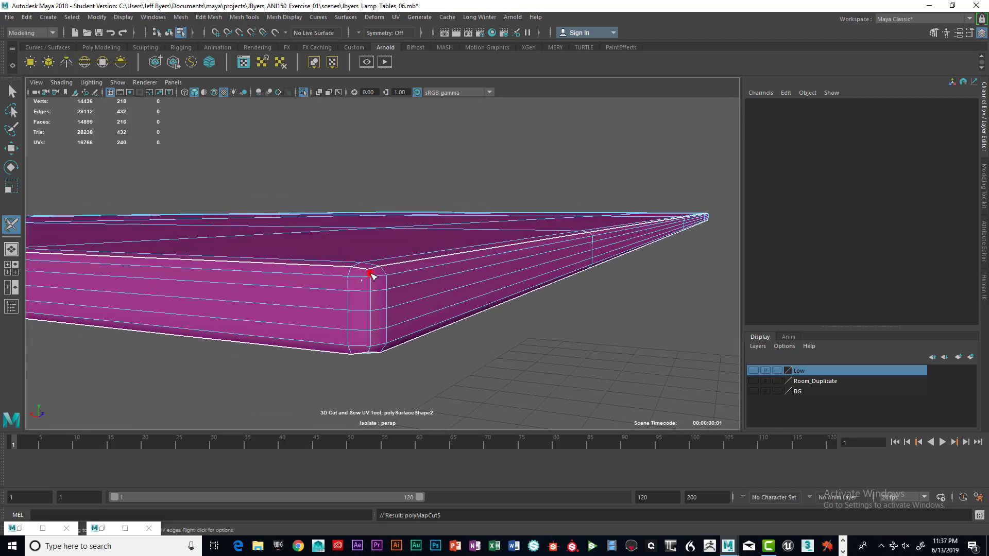
pyautogui.click(372, 277)
# Cut UV seams along the third side's upper and lower border edges and down its corner with the already cut adjoining side
pyautogui.keyDown('alt'); pyautogui.moveTo(508, 289); pyautogui.dragTo(583, 288); pyautogui.keyUp('alt')
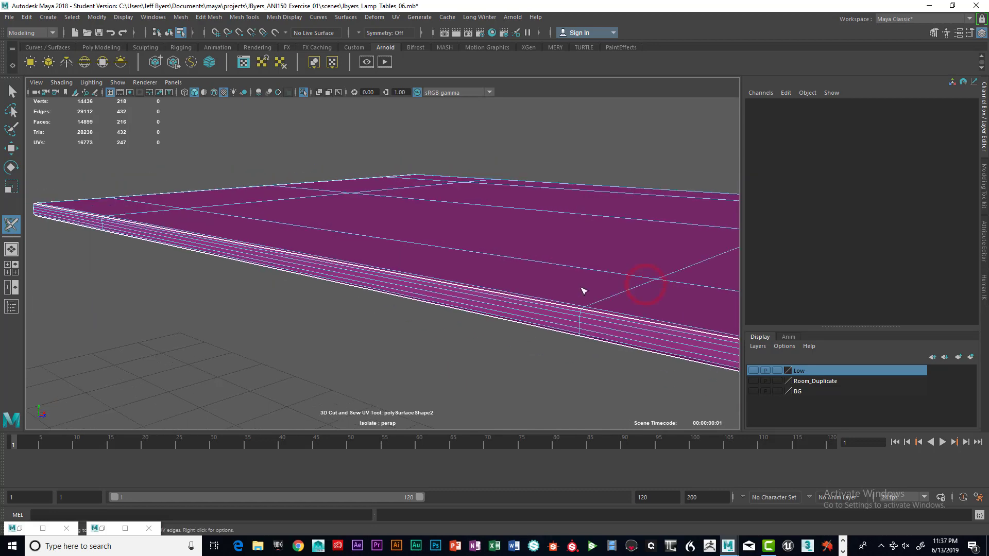
pyautogui.moveTo(605, 290)
pyautogui.keyDown('alt'); pyautogui.mouseDown(button='right')
pyautogui.moveTo(596, 289)
pyautogui.moveTo(606, 287)
pyautogui.mouseUp(button='right'); pyautogui.keyUp('alt')
pyautogui.keyDown('alt'); pyautogui.moveTo(624, 287); pyautogui.dragTo(474, 242); pyautogui.keyUp('alt')
pyautogui.keyDown('alt'); pyautogui.moveTo(499, 248); pyautogui.dragTo(528, 249, button='right'); pyautogui.keyUp('alt')
pyautogui.keyDown('alt'); pyautogui.moveTo(422, 245); pyautogui.dragTo(537, 254); pyautogui.keyUp('alt')
pyautogui.keyDown('alt'); pyautogui.moveTo(537, 254); pyautogui.dragTo(542, 263, button='right'); pyautogui.keyUp('alt')
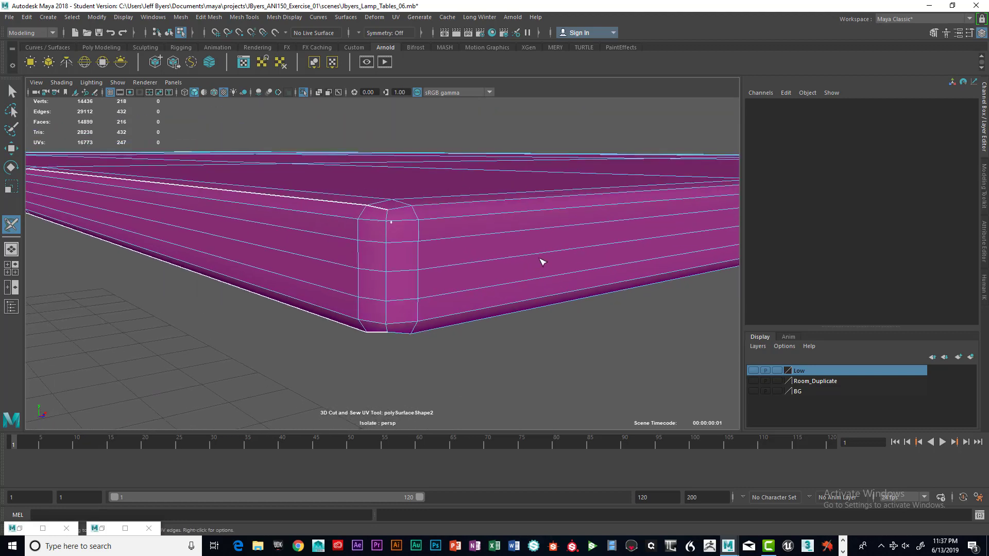
pyautogui.click(442, 208)
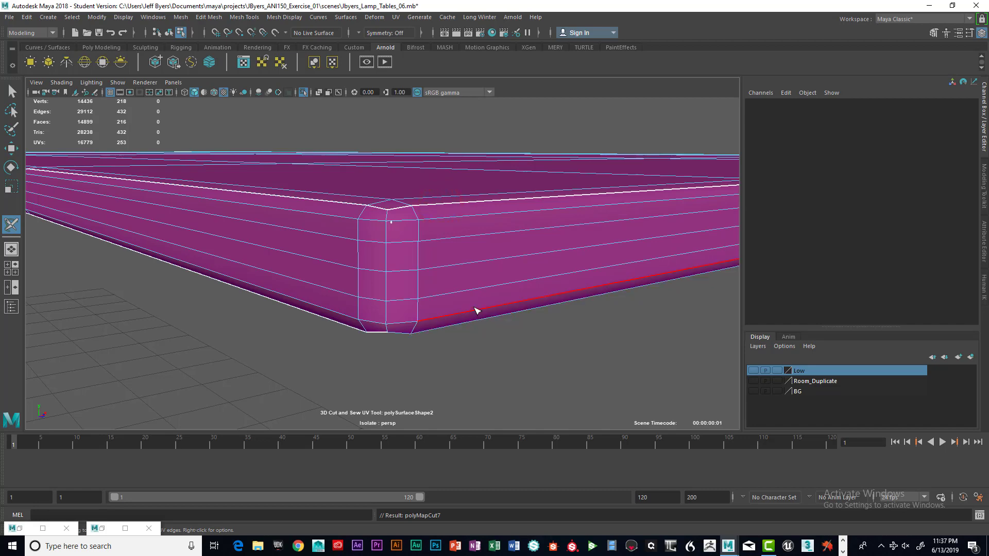
pyautogui.keyDown('alt'); pyautogui.moveTo(470, 309); pyautogui.dragTo(475, 300); pyautogui.keyUp('alt')
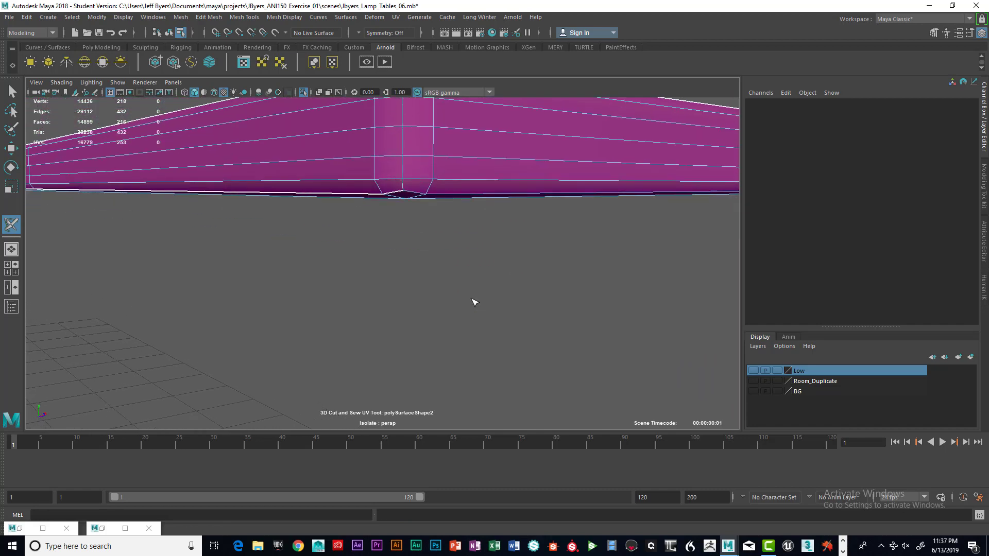
pyautogui.click(462, 194)
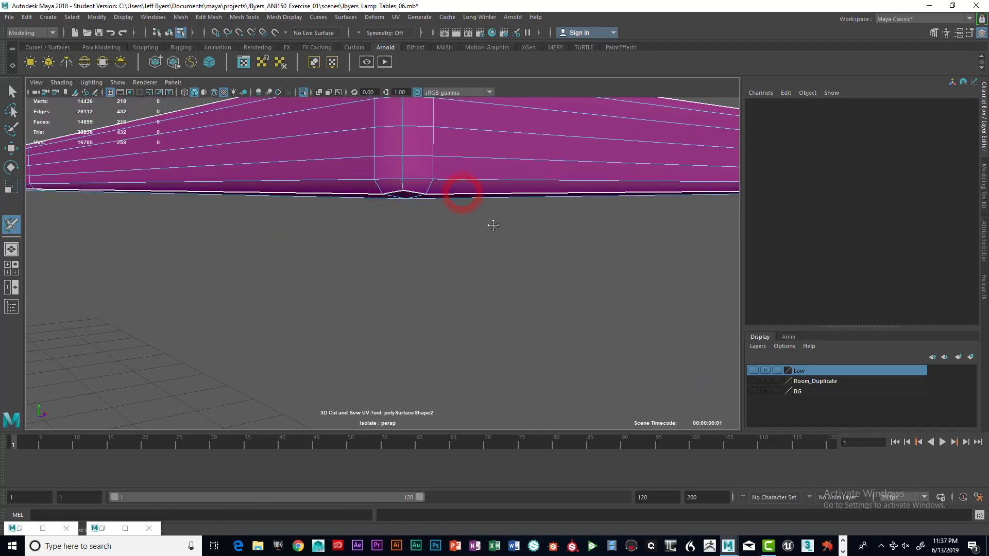
pyautogui.keyDown('alt'); pyautogui.moveTo(490, 221); pyautogui.dragTo(490, 229); pyautogui.keyUp('alt')
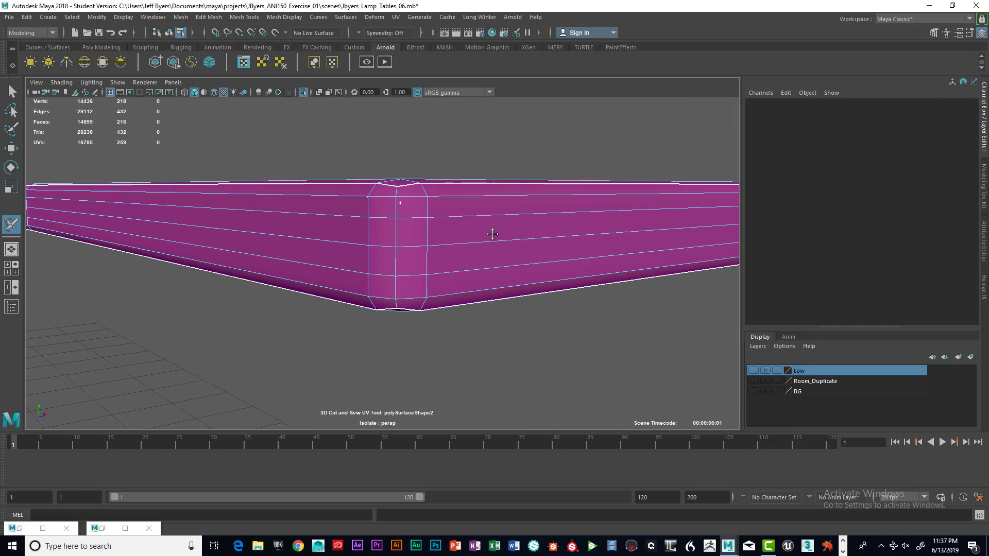
pyautogui.click(398, 195)
# Cut UV seams along the upper and lower border edges of the tabletop's last uncut side
pyautogui.moveTo(542, 255)
pyautogui.keyDown('alt'); pyautogui.mouseDown()
pyautogui.moveTo(466, 257)
pyautogui.moveTo(566, 230)
pyautogui.moveTo(544, 214)
pyautogui.moveTo(551, 239)
pyautogui.mouseUp(); pyautogui.keyUp('alt')
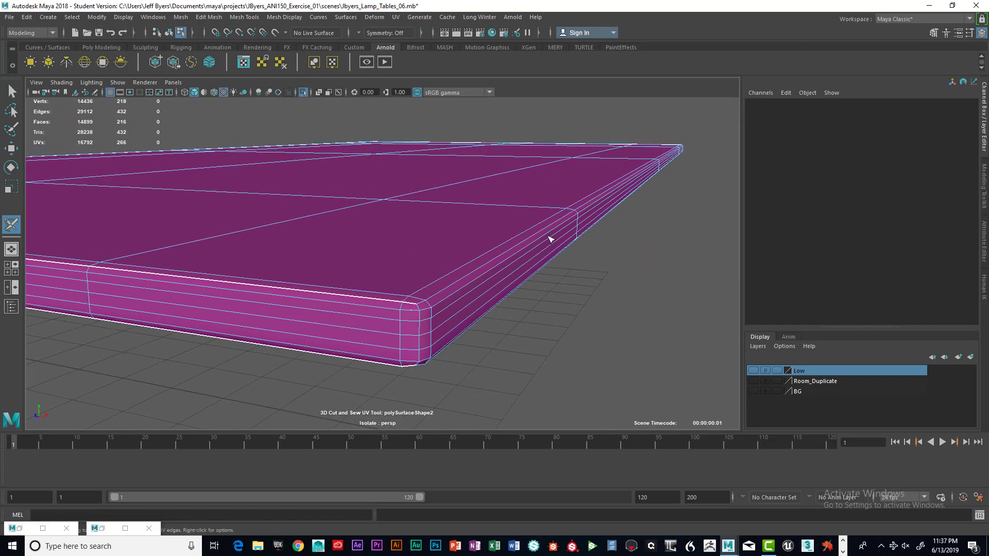
pyautogui.click(441, 300)
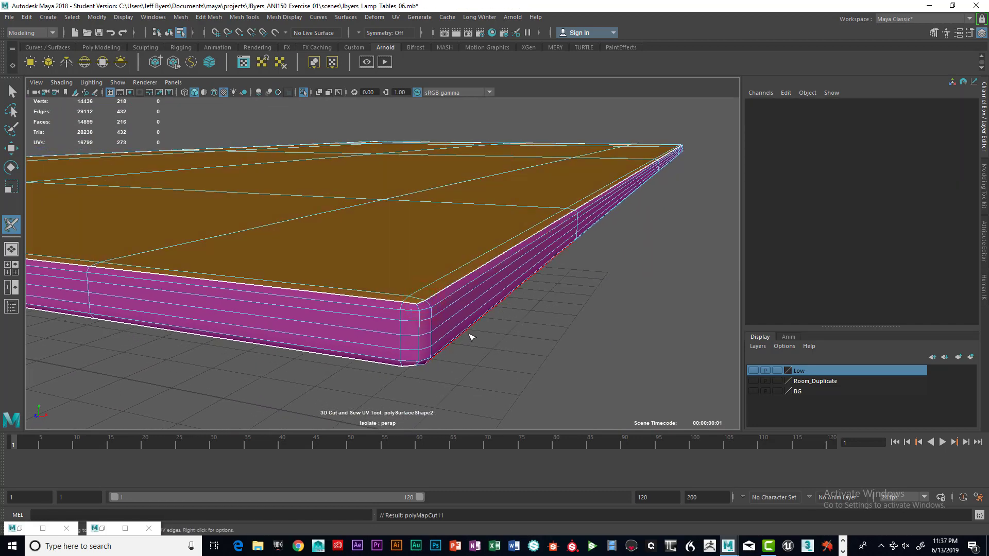
pyautogui.keyDown('alt'); pyautogui.moveTo(470, 338); pyautogui.dragTo(469, 332); pyautogui.keyUp('alt')
pyautogui.click(430, 156)
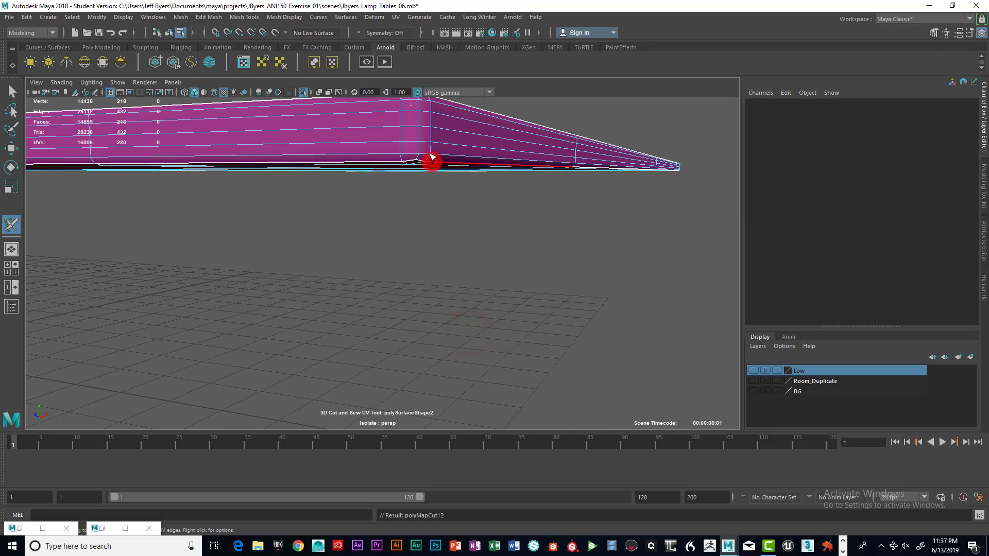
# Cut vertical UV seams down the two remaining corners of the tabletop
pyautogui.keyDown('alt'); pyautogui.moveTo(431, 157); pyautogui.dragTo(446, 145); pyautogui.keyUp('alt')
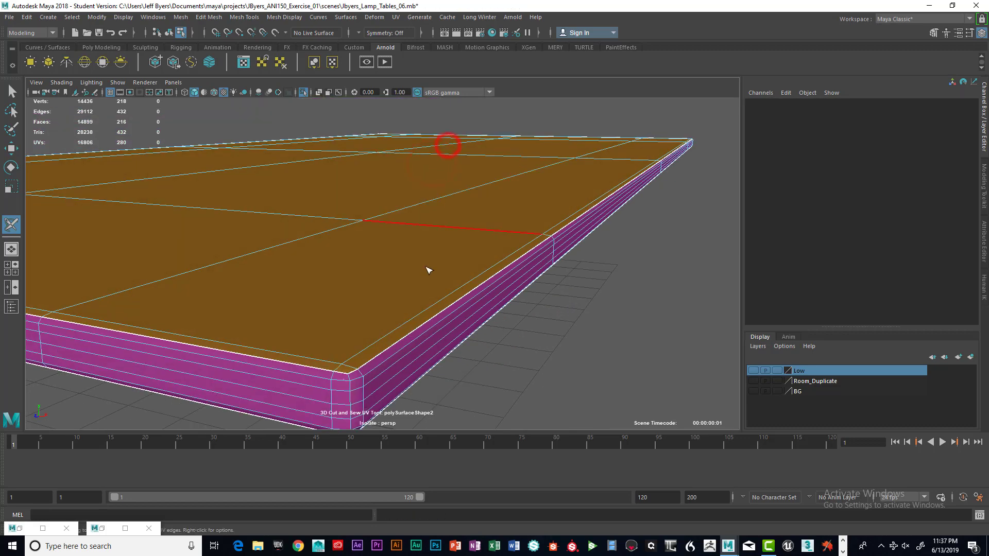
pyautogui.click(350, 380)
pyautogui.keyDown('alt'); pyautogui.moveTo(350, 380); pyautogui.dragTo(578, 309); pyautogui.keyUp('alt')
pyautogui.click(665, 241)
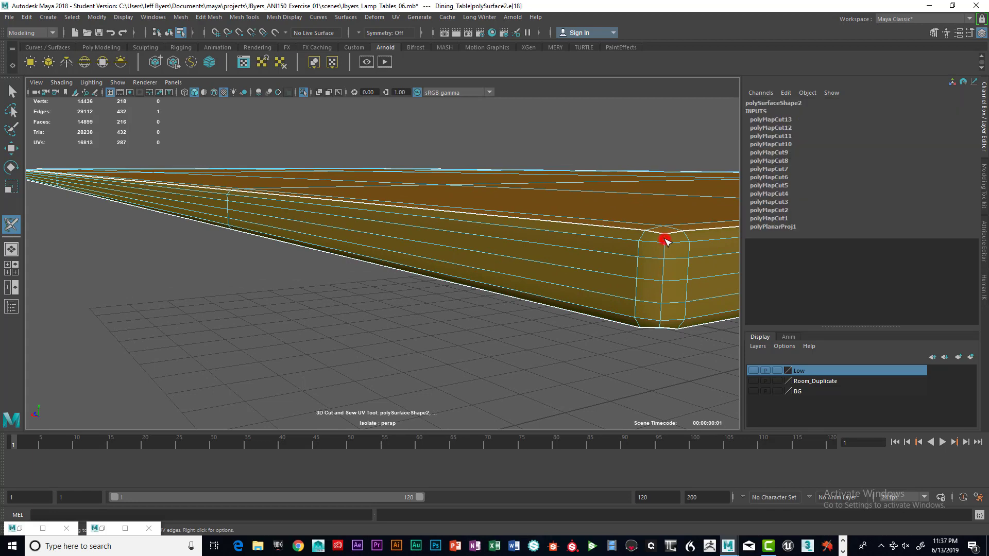
pyautogui.doubleClick(665, 240)
pyautogui.scroll(-5, 668, 304)
pyautogui.keyDown('alt'); pyautogui.moveTo(663, 299); pyautogui.dragTo(520, 274); pyautogui.keyUp('alt')
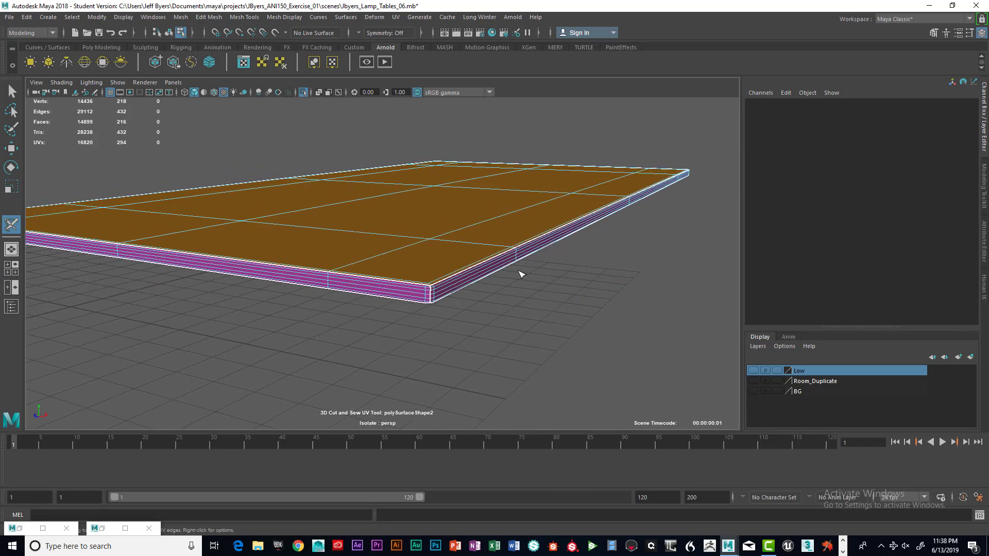
# Leave the cut and sew tool and select the whole tabletop in object selection mode
pyautogui.press('q')
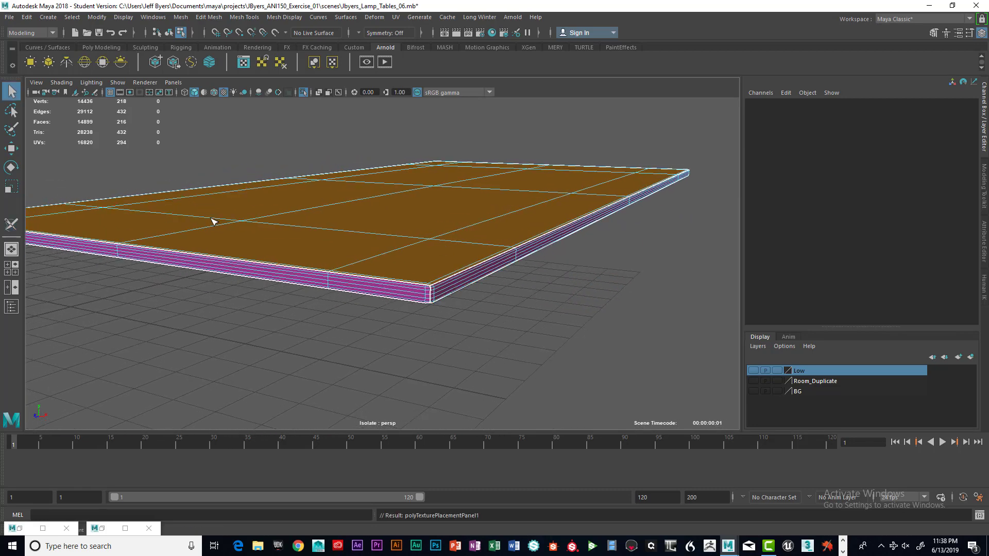
pyautogui.click(169, 33)
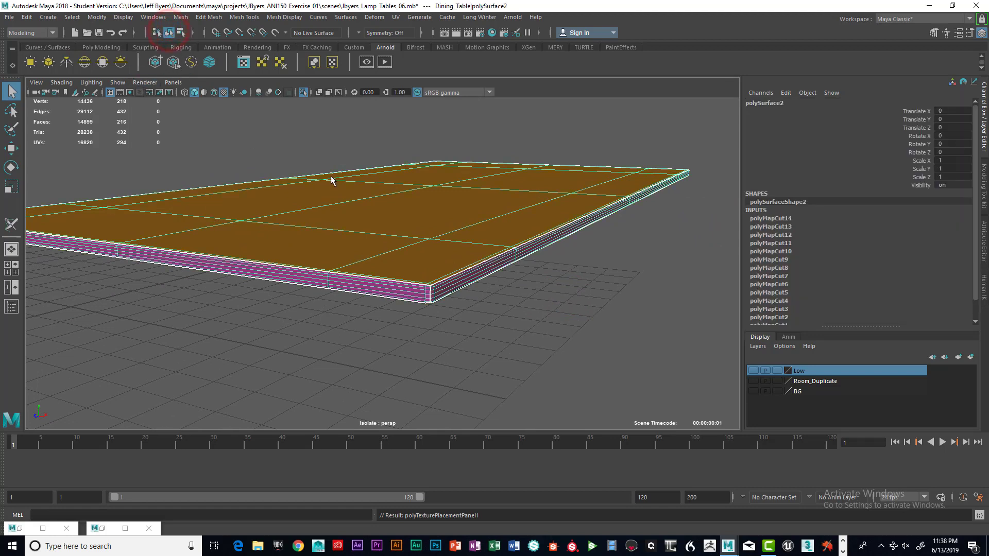
pyautogui.rightClick(425, 183)
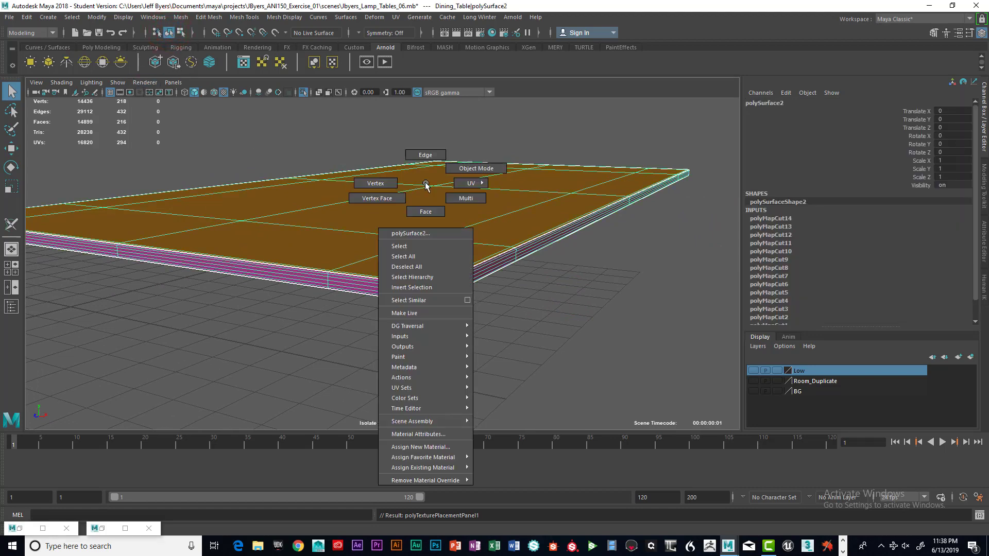
pyautogui.click(401, 247)
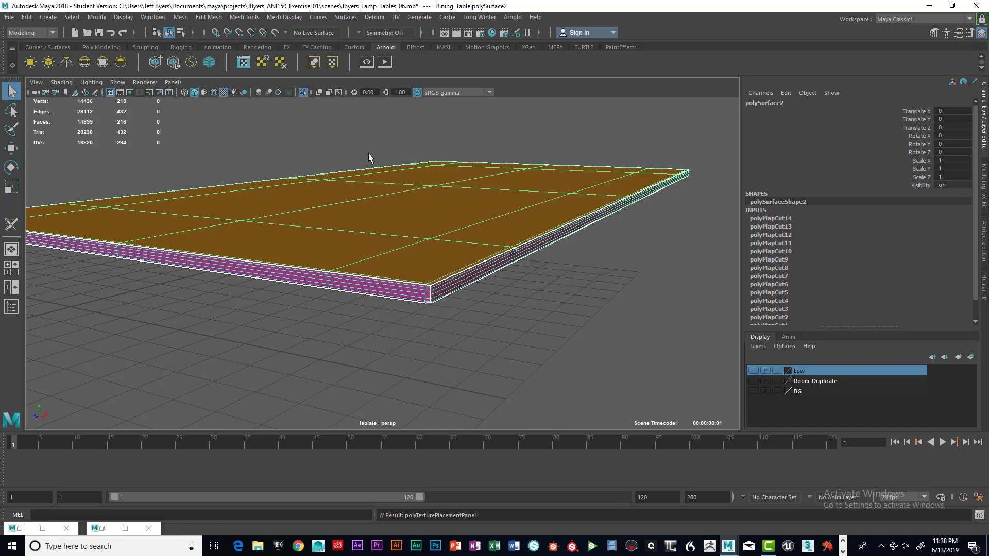
pyautogui.keyDown('alt'); pyautogui.moveTo(632, 212); pyautogui.dragTo(538, 244); pyautogui.keyUp('alt')
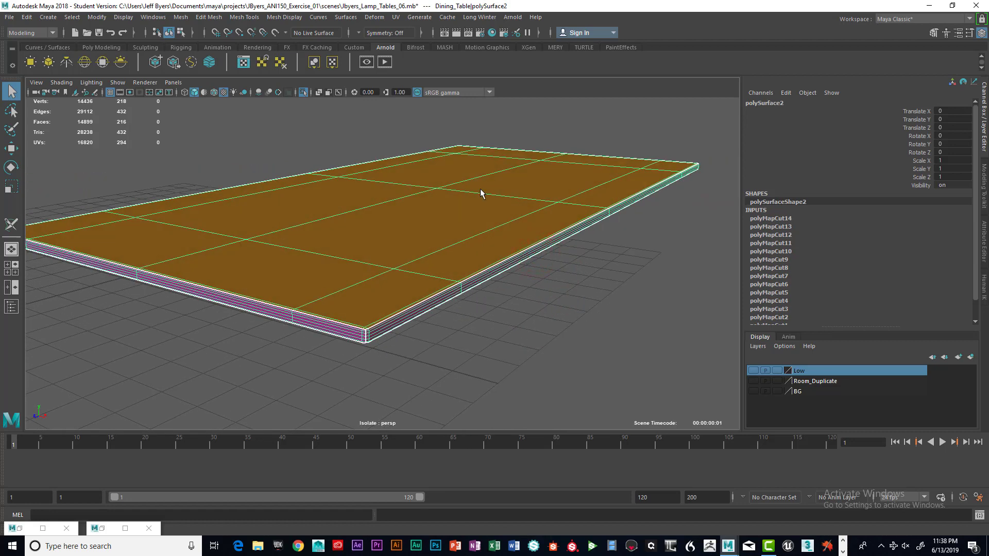
# Restore the UV Toolkit and UV Editor windows, enlarge the UV Editor and arrange them side by side
pyautogui.click(126, 529)
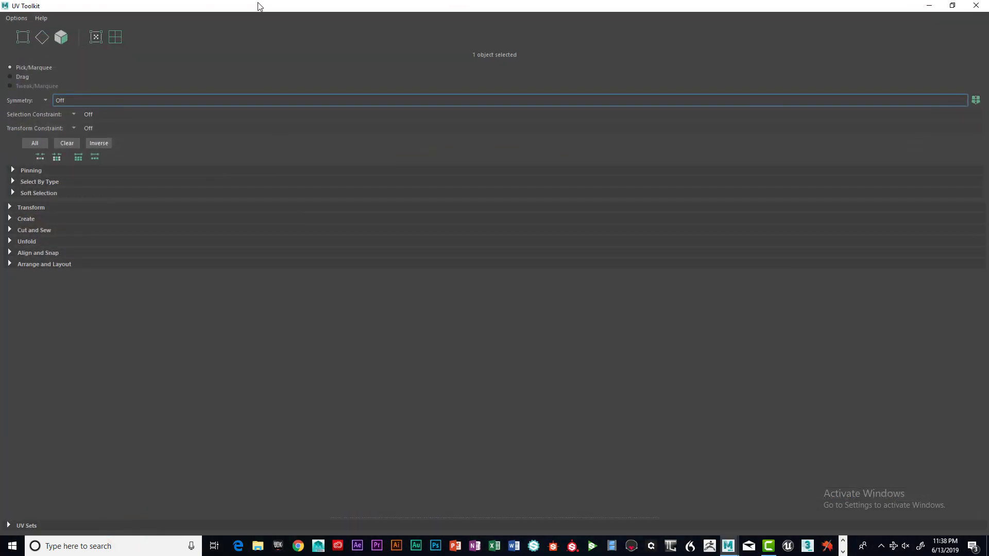
pyautogui.moveTo(257, 6); pyautogui.dragTo(892, 65)
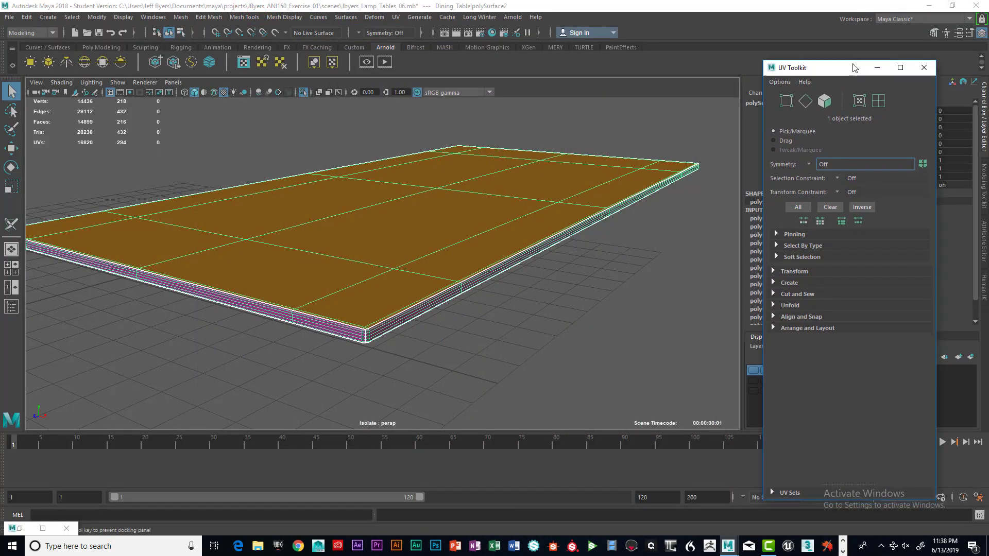
pyautogui.click(43, 531)
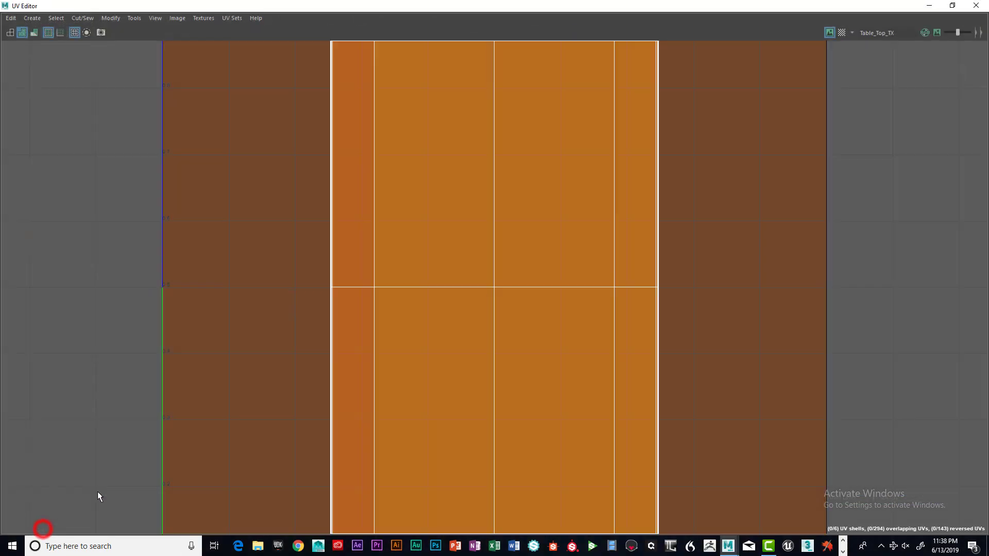
pyautogui.moveTo(614, 7); pyautogui.dragTo(580, 66)
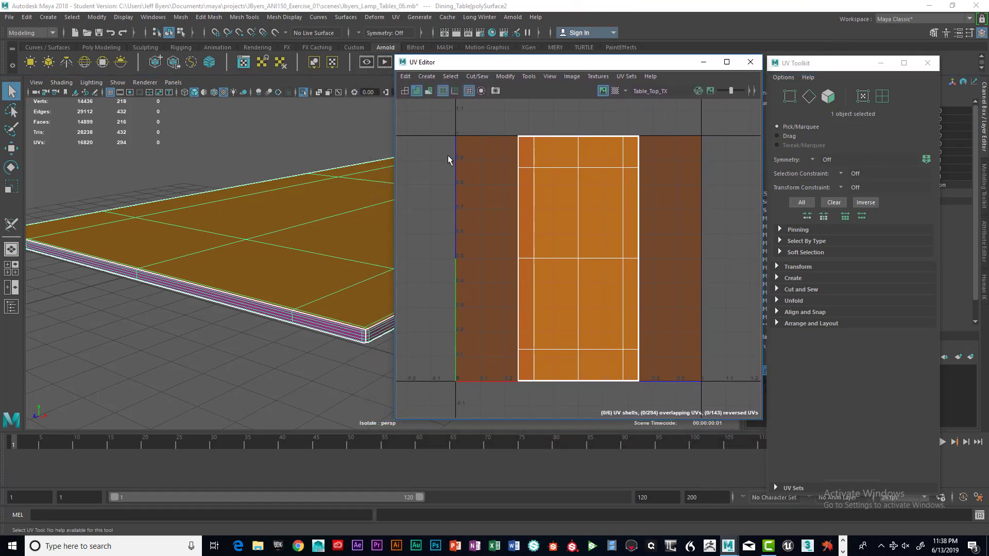
pyautogui.scroll(-2, 537, 193)
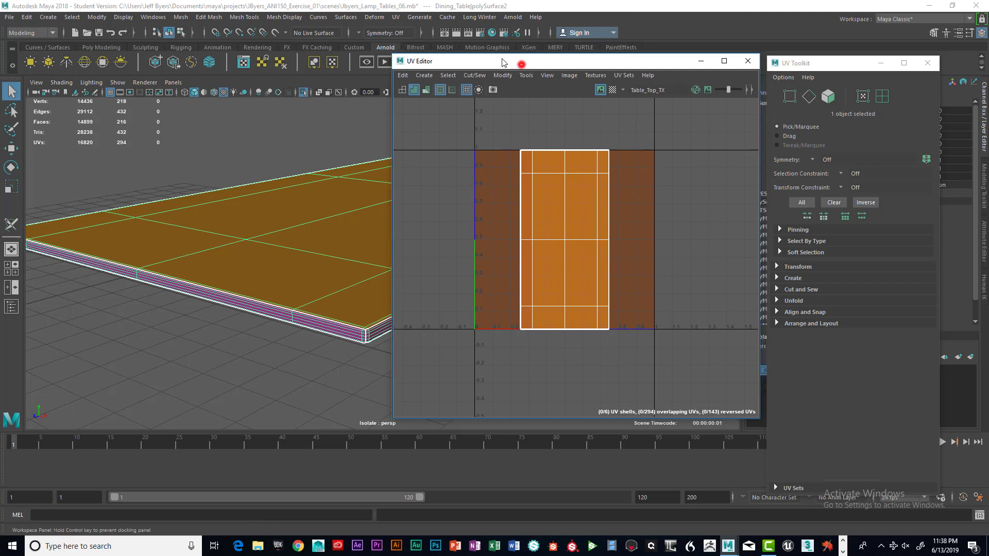
pyautogui.moveTo(513, 62); pyautogui.dragTo(411, 50)
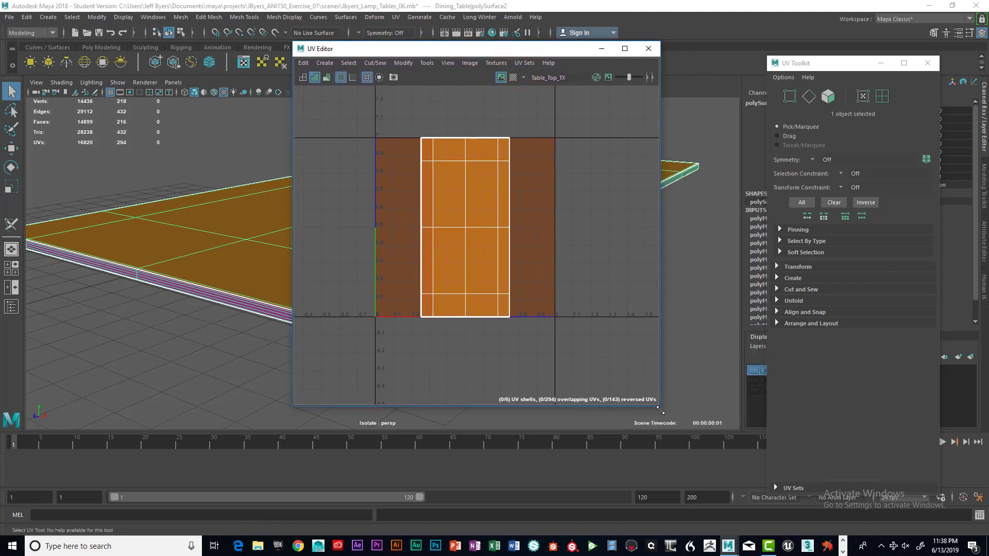
pyautogui.moveTo(660, 406); pyautogui.dragTo(757, 488)
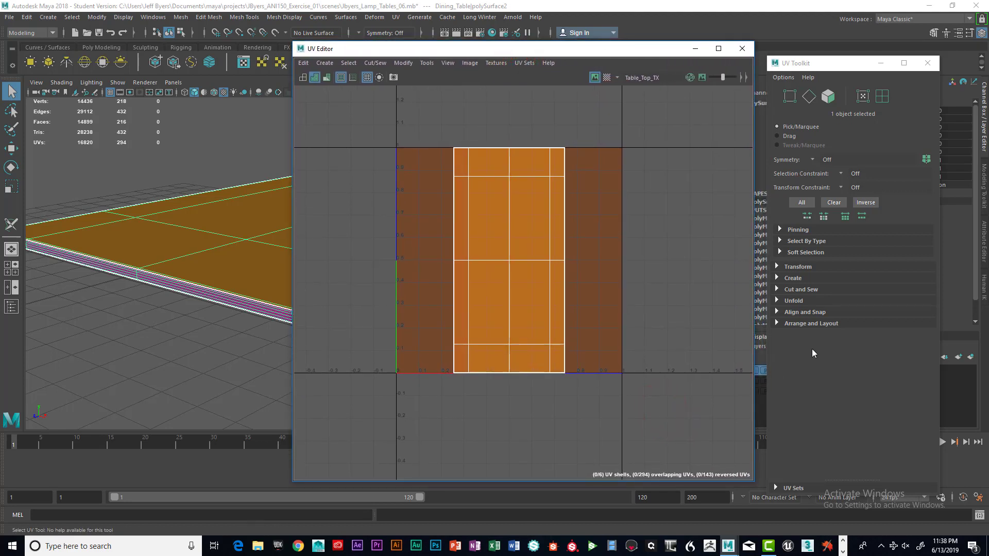
pyautogui.moveTo(860, 62); pyautogui.dragTo(861, 51)
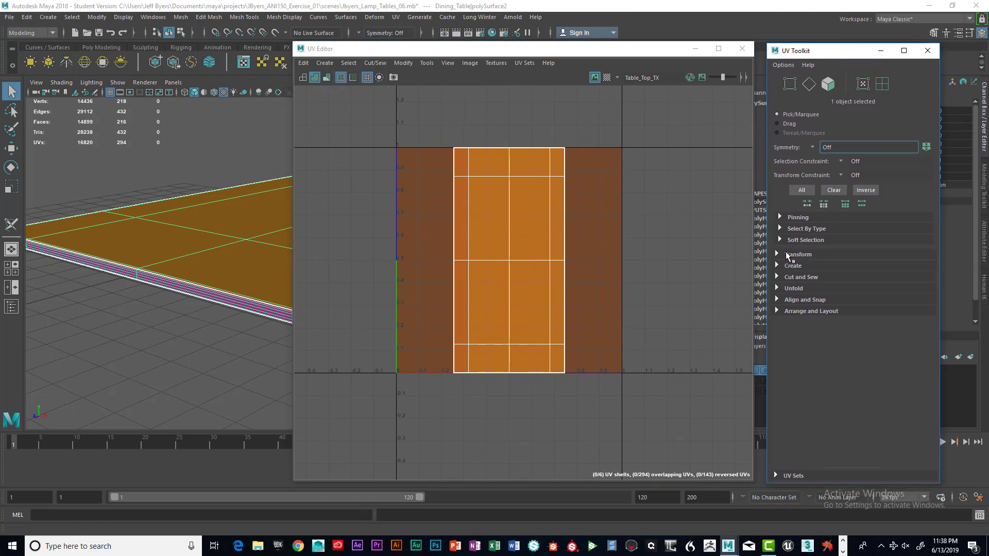
# Expand the Transform, Unfold, Align and Snap, and Arrange and Layout sections of the UV Toolkit
pyautogui.click(777, 254)
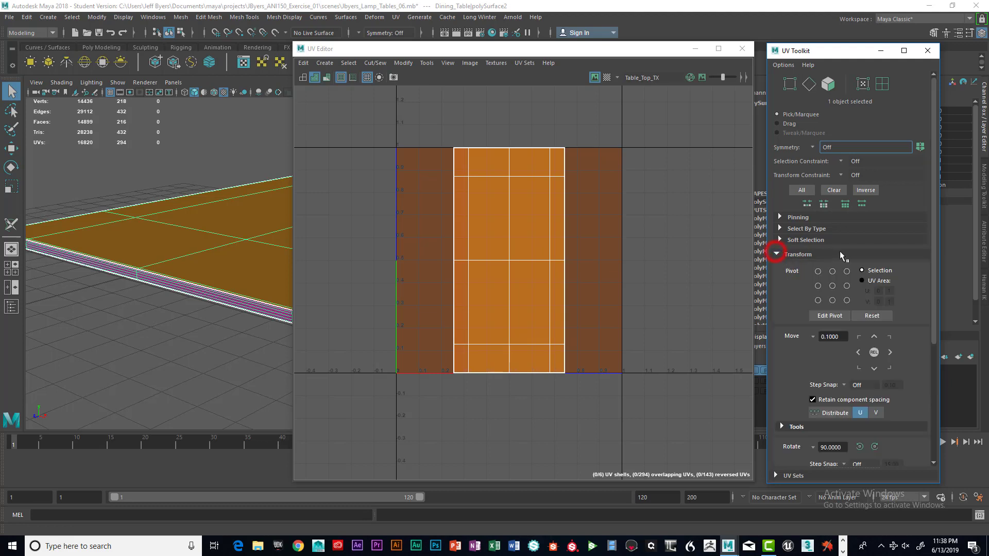
pyautogui.scroll(-5, 824, 271)
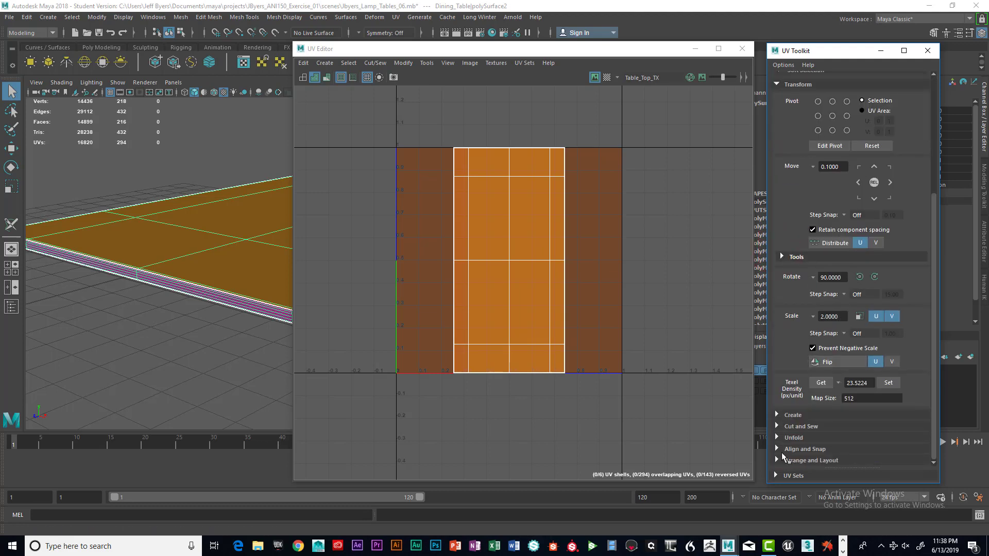
pyautogui.click(777, 438)
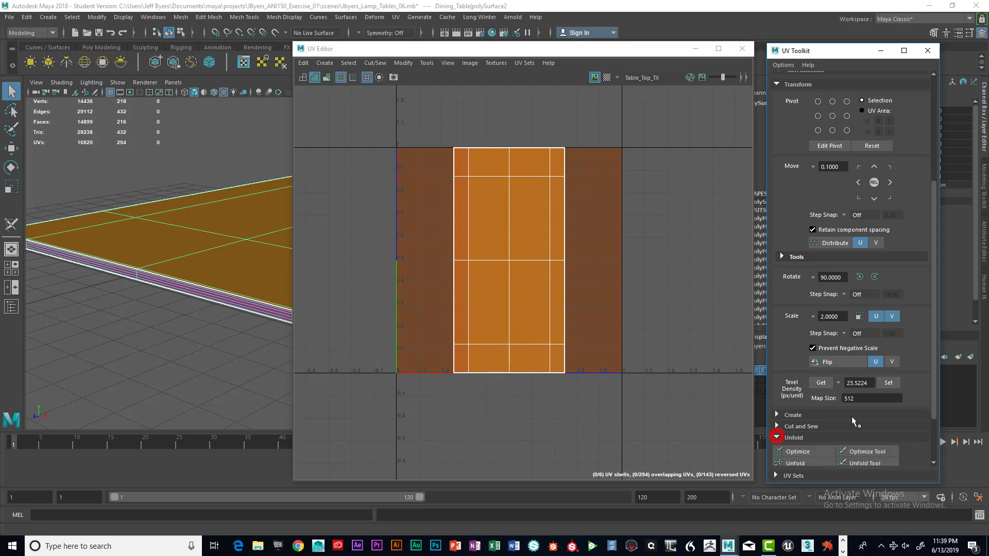
pyautogui.scroll(-3, 780, 440)
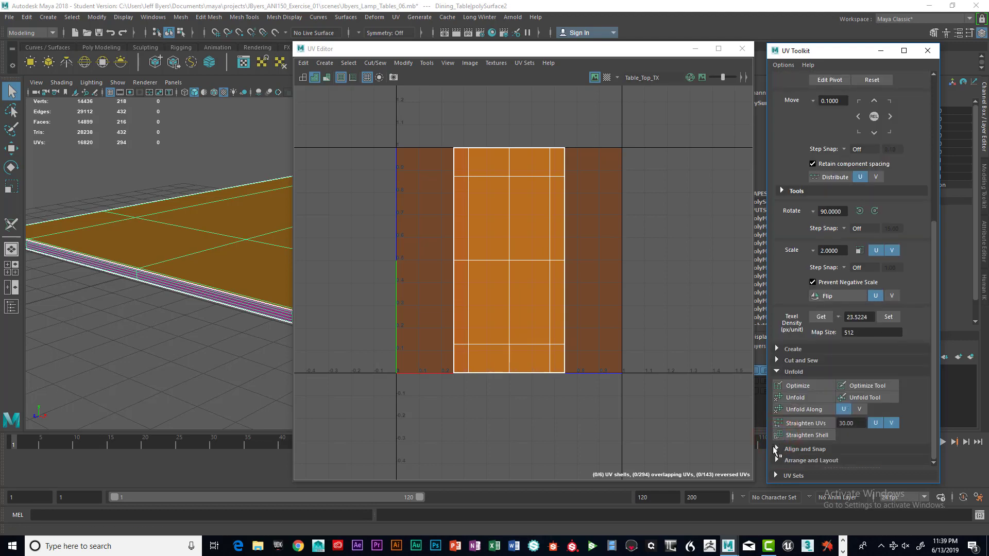
pyautogui.click(776, 449)
pyautogui.scroll(-3, 824, 414)
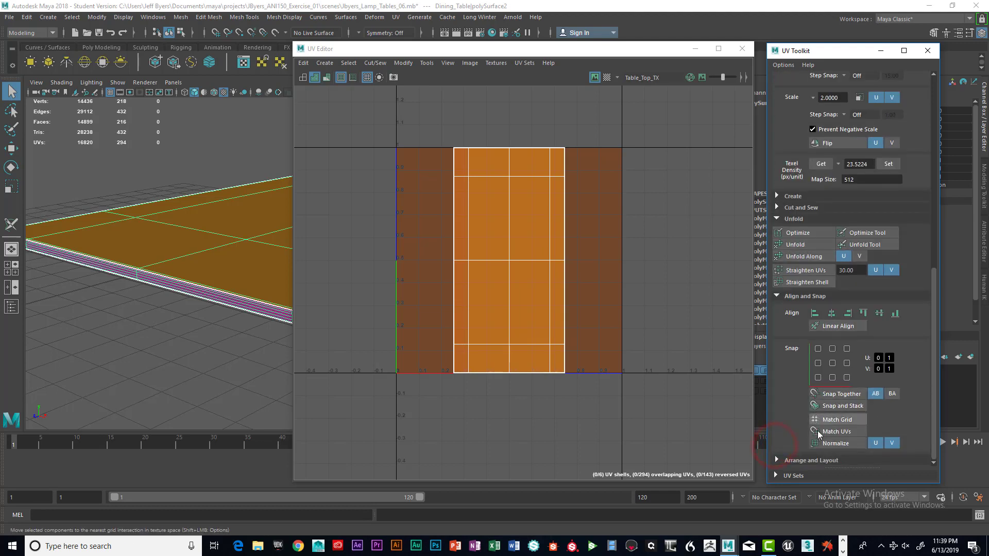
pyautogui.click(777, 459)
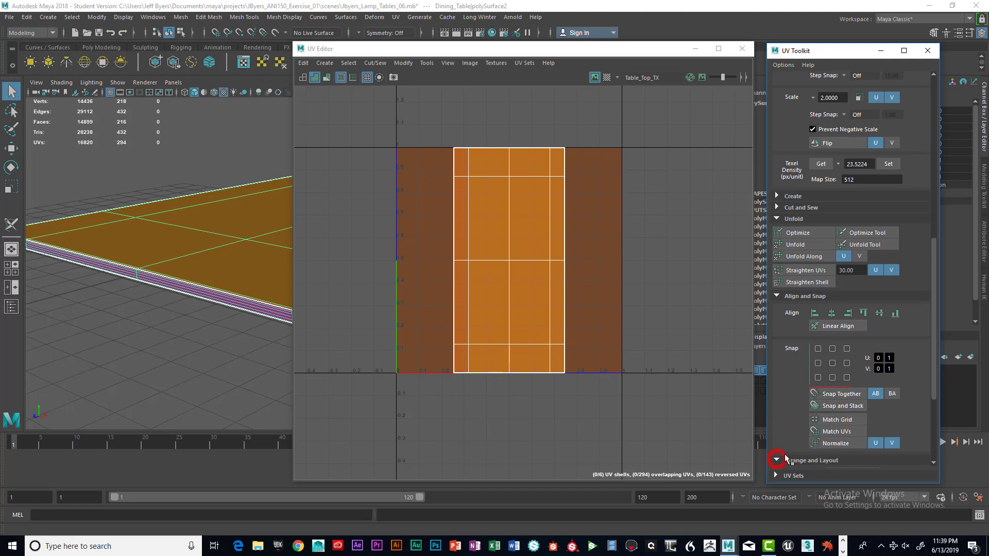
pyautogui.moveTo(932, 391); pyautogui.dragTo(941, 463)
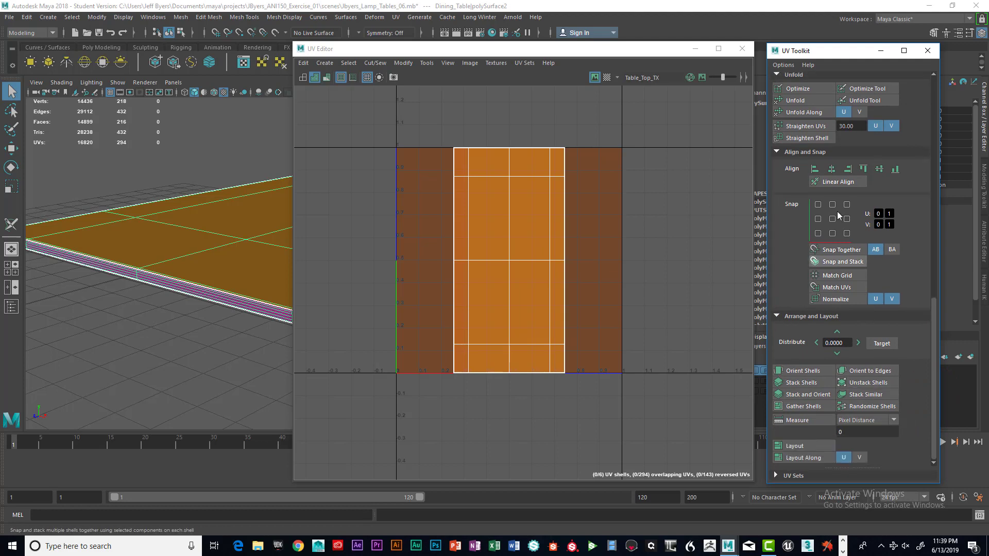
# Unfold the tabletop's UVs and switch the UV Editor to UV Shell selection
pyautogui.click(795, 100)
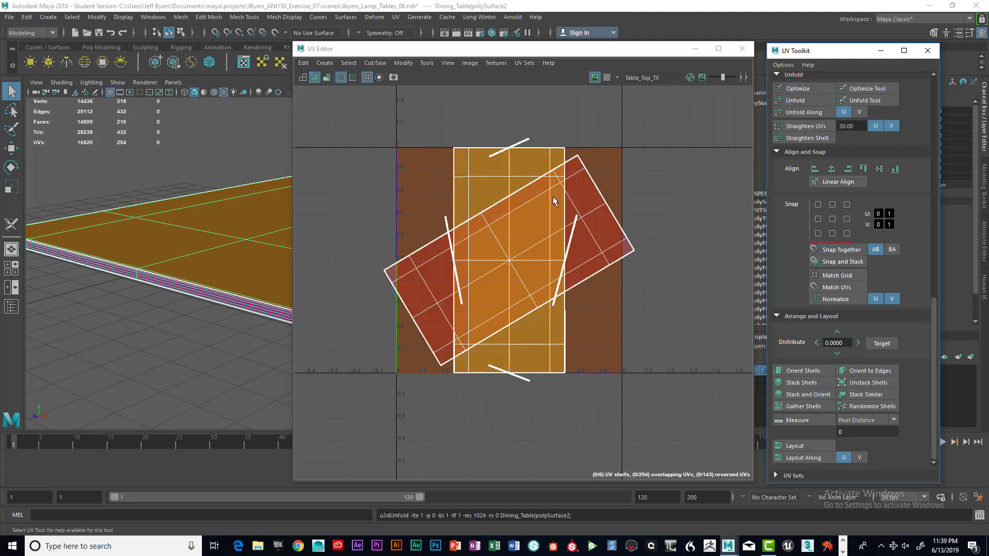
pyautogui.moveTo(535, 188); pyautogui.dragTo(514, 180, button='right')
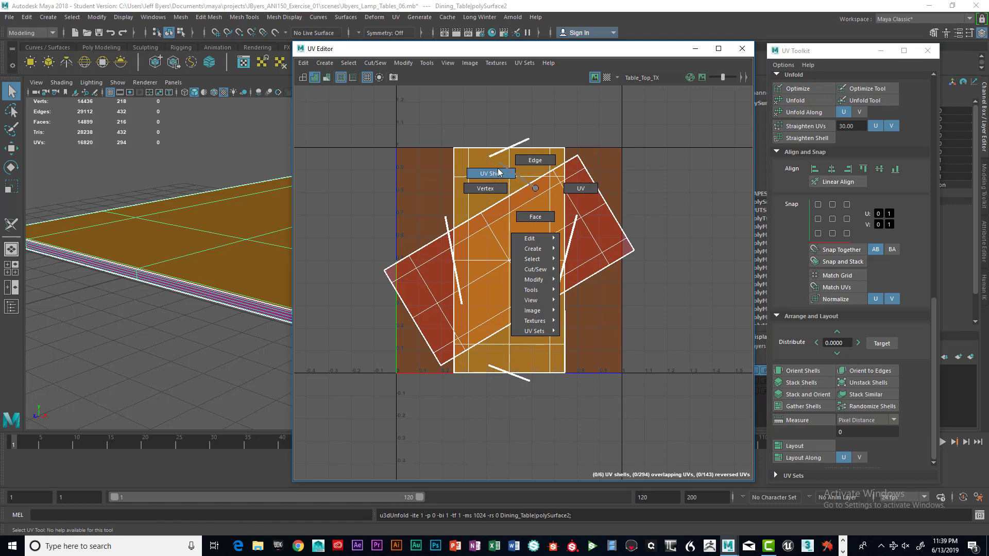
# In UV Shell selection, move the upright large shell left of the 0-1 UV tile and the tilted large shell right of it
pyautogui.moveTo(500, 176); pyautogui.dragTo(501, 177, button='right')
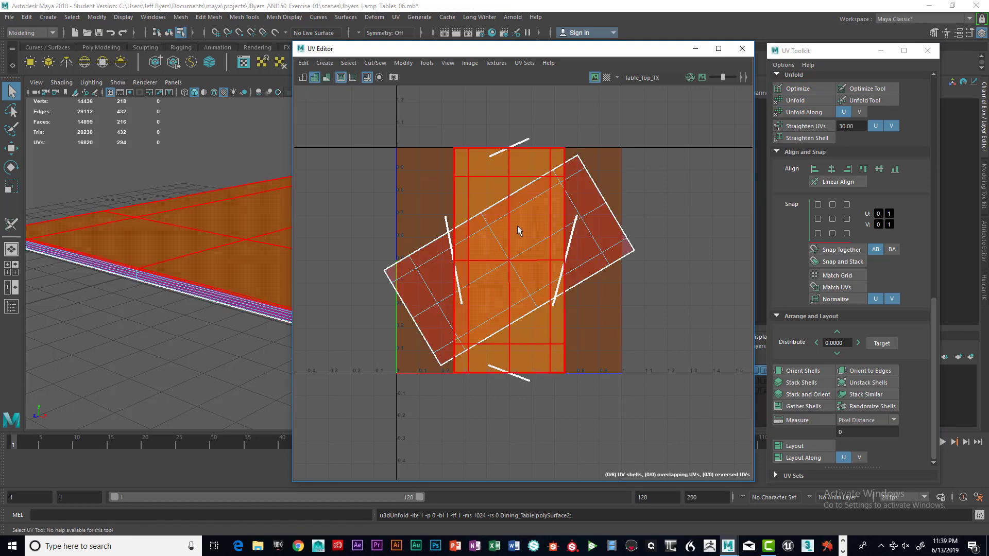
pyautogui.click(517, 224)
pyautogui.scroll(-5, 517, 224)
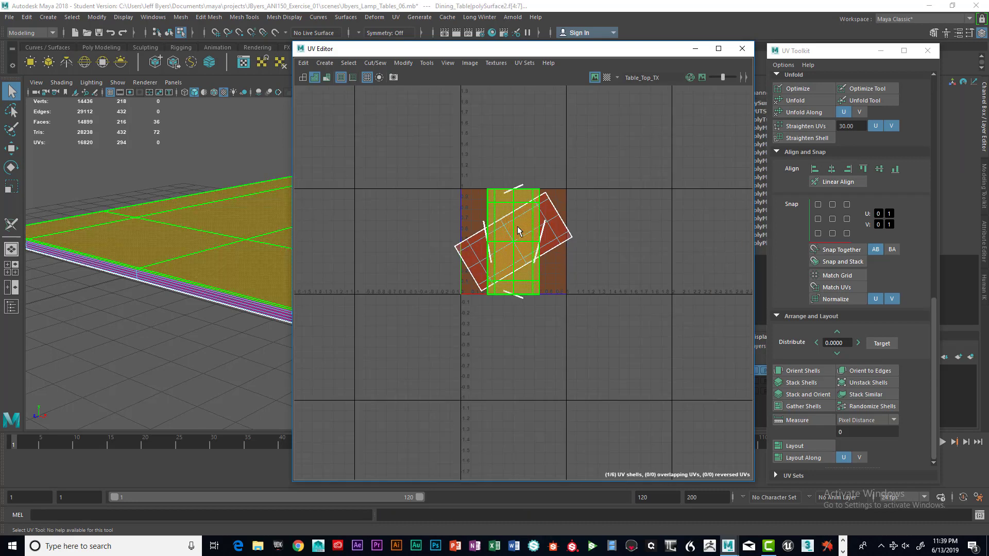
pyautogui.press('w')
pyautogui.moveTo(587, 250); pyautogui.dragTo(480, 229)
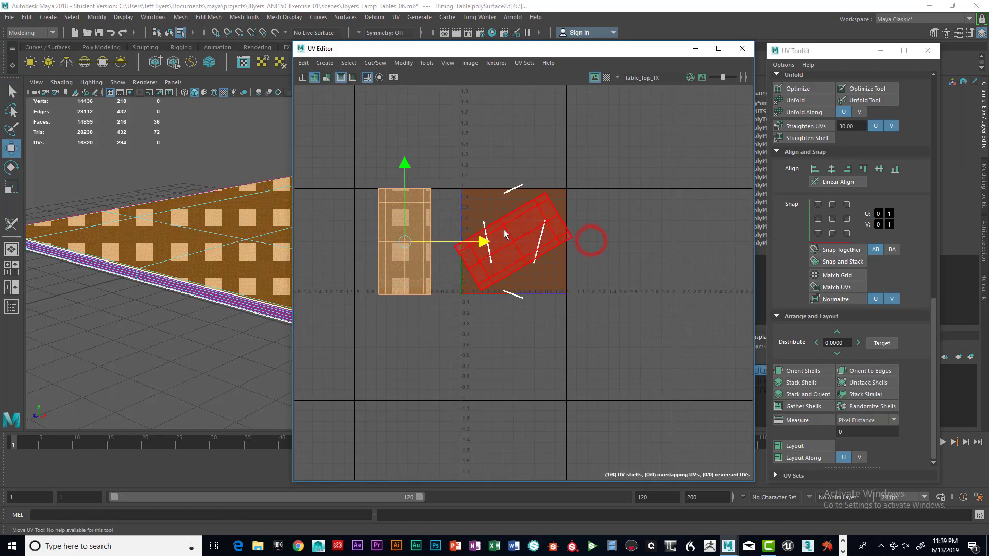
pyautogui.click(480, 229)
pyautogui.moveTo(590, 243); pyautogui.dragTo(721, 242)
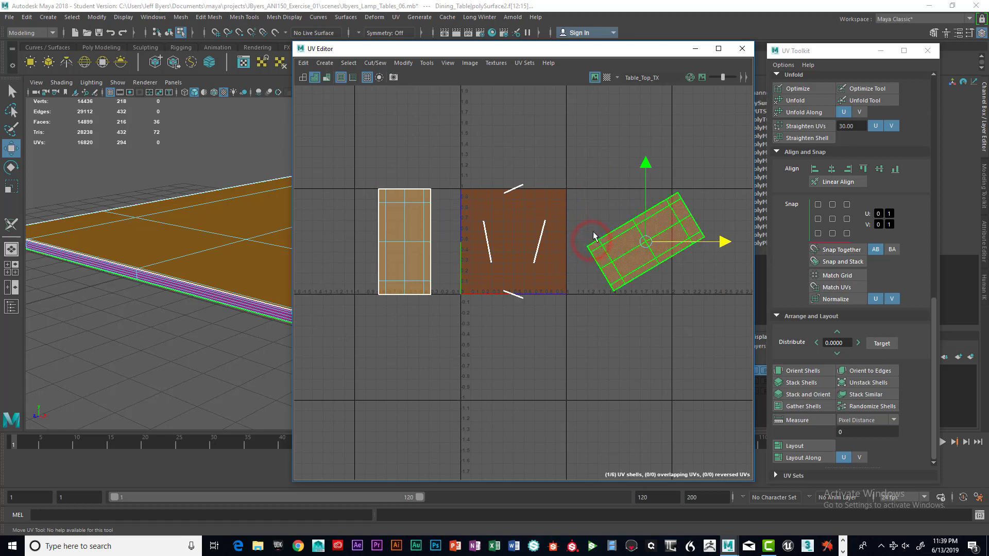
# Move the four thin edge shells above the 0-1 UV tile, clear of the texture area
pyautogui.click(512, 190)
pyautogui.moveTo(513, 190); pyautogui.dragTo(486, 80)
pyautogui.click(486, 238)
pyautogui.click(542, 235)
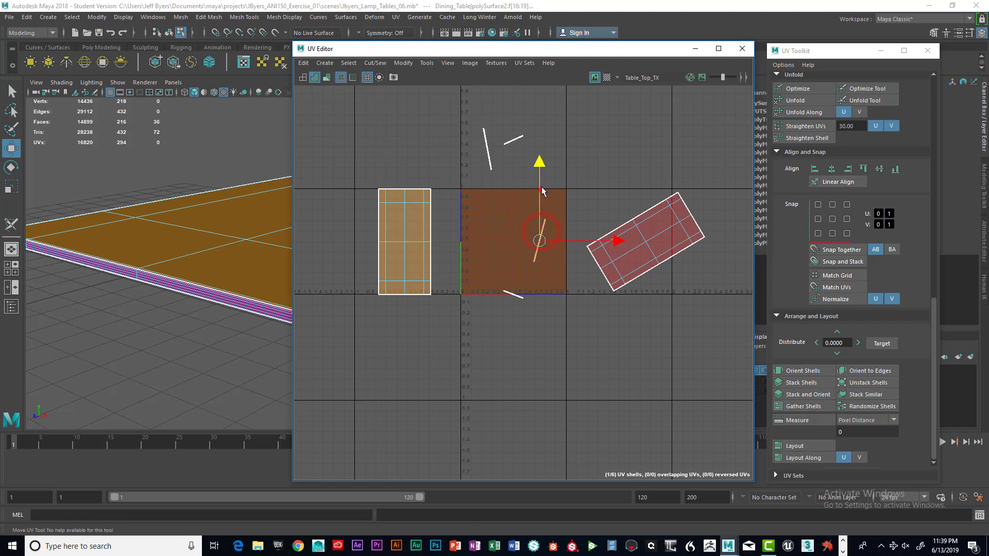
pyautogui.moveTo(542, 187); pyautogui.dragTo(561, 78)
pyautogui.click(518, 296)
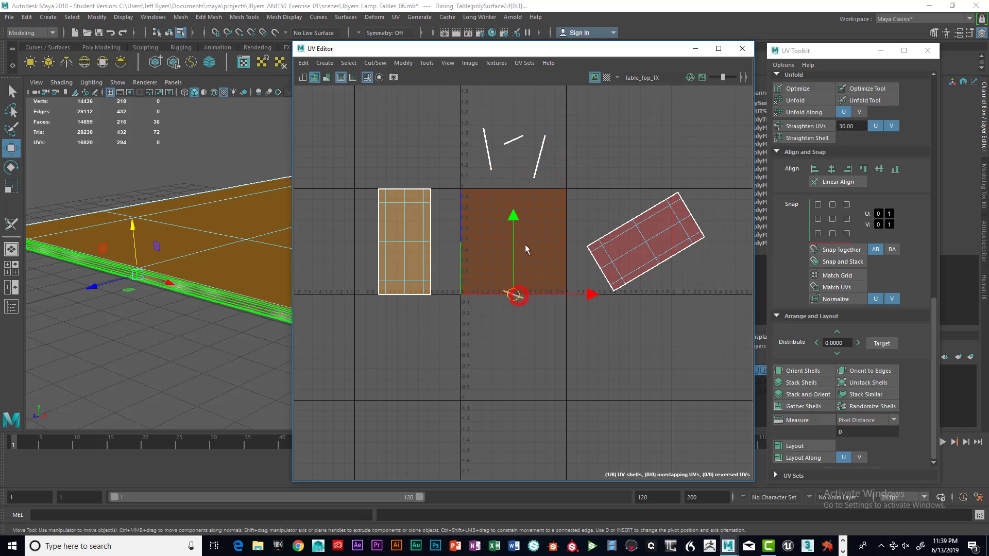
pyautogui.moveTo(511, 246); pyautogui.dragTo(531, 115)
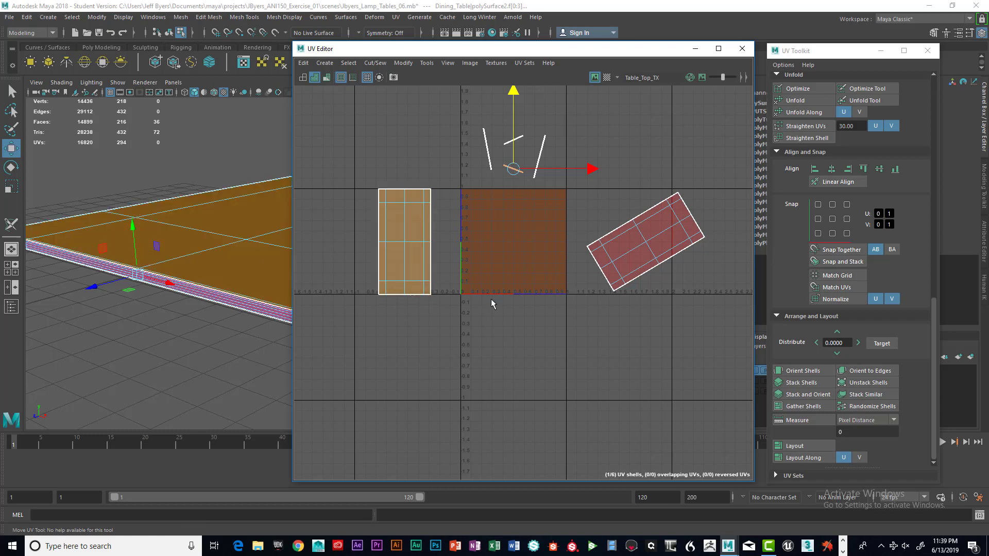
# Slide the upright large shell across the UV tile and back out, placing it farther left of the tile
pyautogui.click(413, 218)
pyautogui.moveTo(484, 242); pyautogui.dragTo(569, 242)
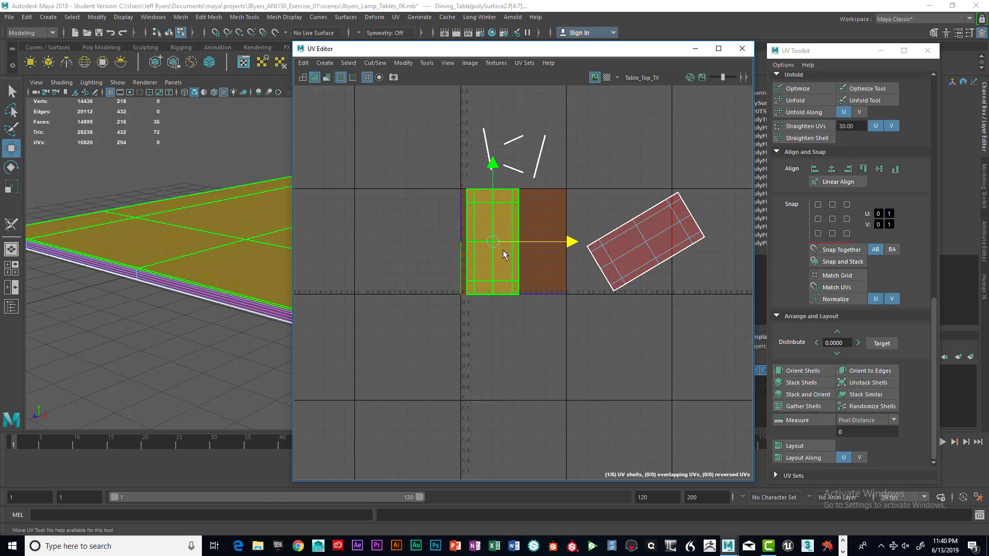
pyautogui.moveTo(570, 242); pyautogui.dragTo(460, 242)
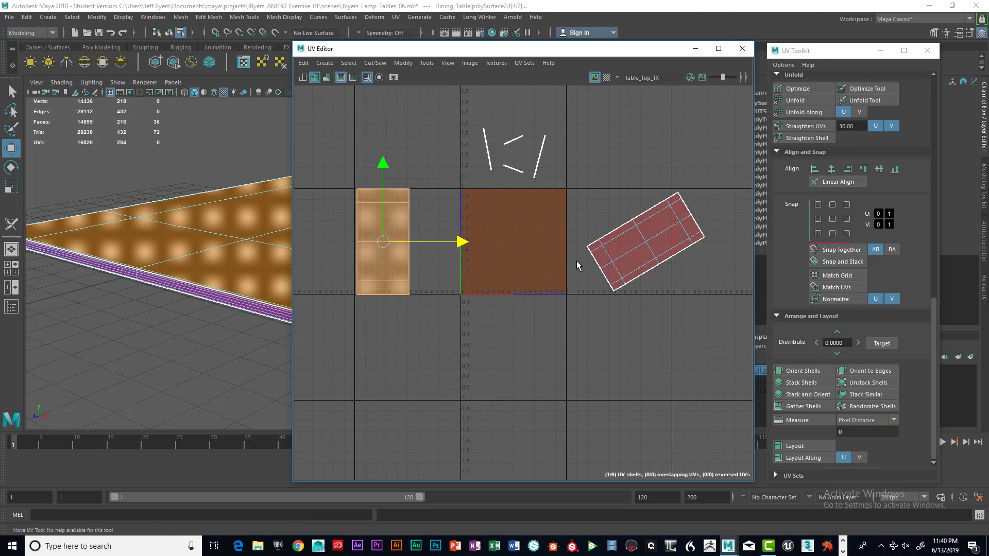
# Rotate the tilted large shell until it stands roughly vertical like the other large shell
pyautogui.click(649, 228)
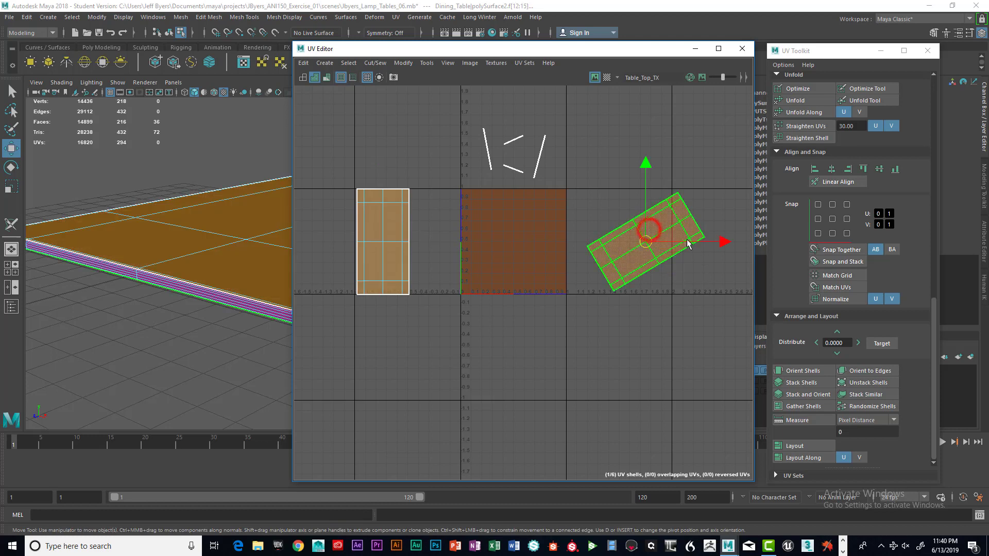
pyautogui.press('e')
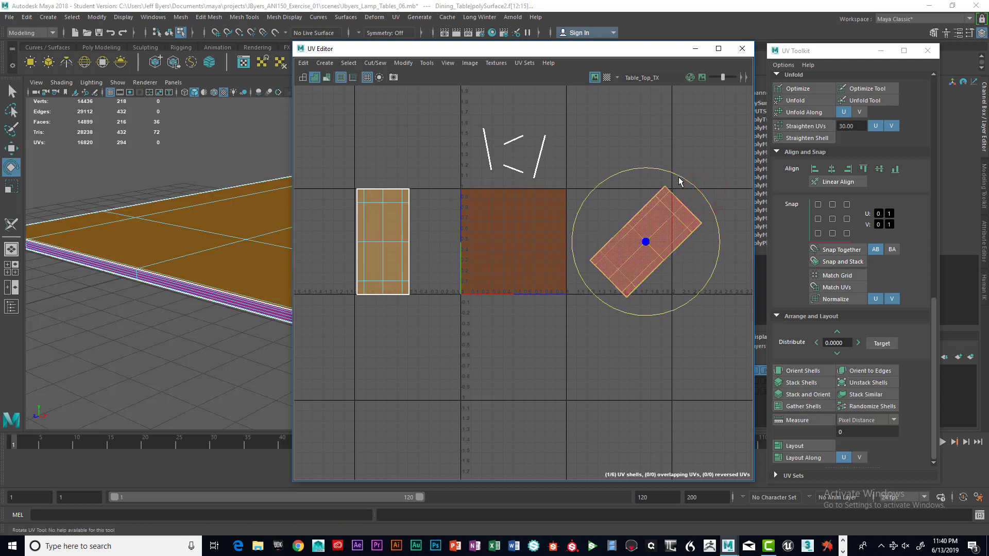
pyautogui.moveTo(679, 176); pyautogui.dragTo(612, 179)
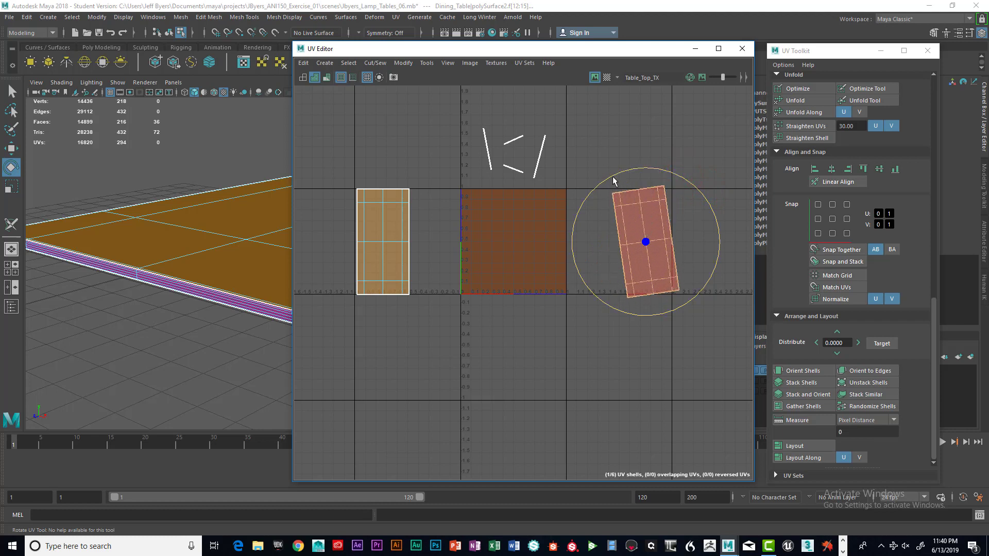
pyautogui.press('w')
pyautogui.press('e')
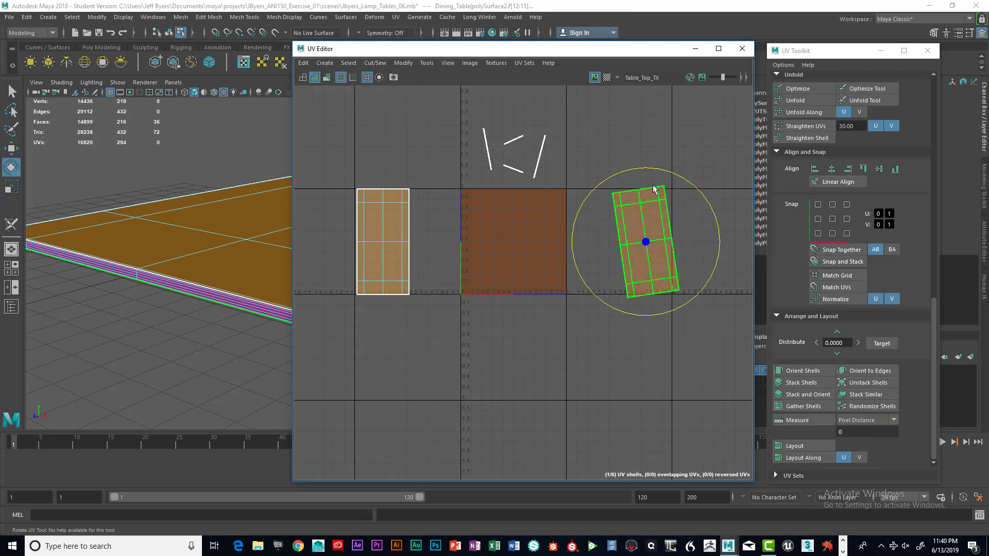
pyautogui.click(675, 137)
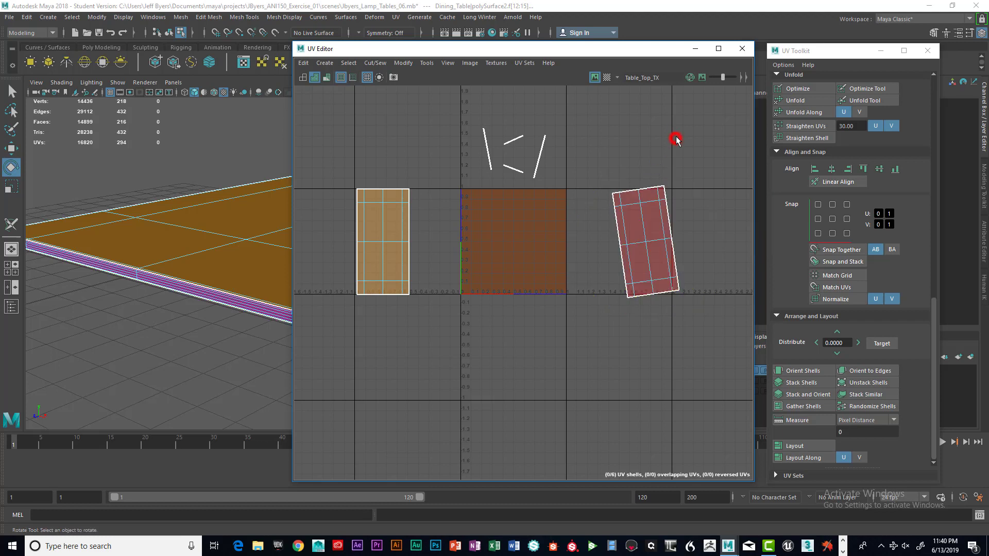
pyautogui.click(642, 218)
pyautogui.press('w')
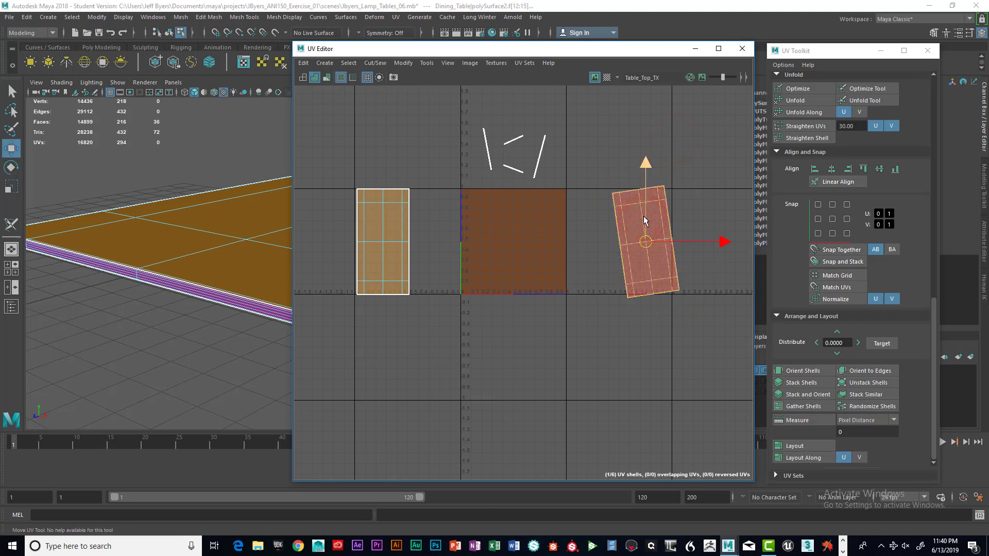
pyautogui.press('e')
pyautogui.moveTo(687, 185); pyautogui.dragTo(689, 190)
# Rotate the four thin edge shells roughly vertical, and straighten all six shells with Orient Shells
pyautogui.click(538, 157)
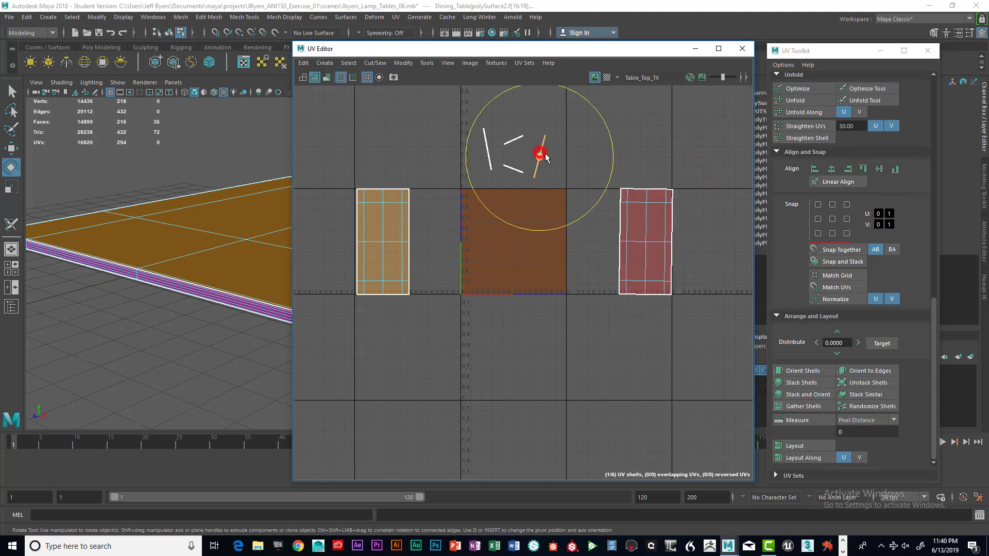
pyautogui.moveTo(609, 137); pyautogui.dragTo(541, 108)
pyautogui.click(487, 150)
pyautogui.click(513, 142)
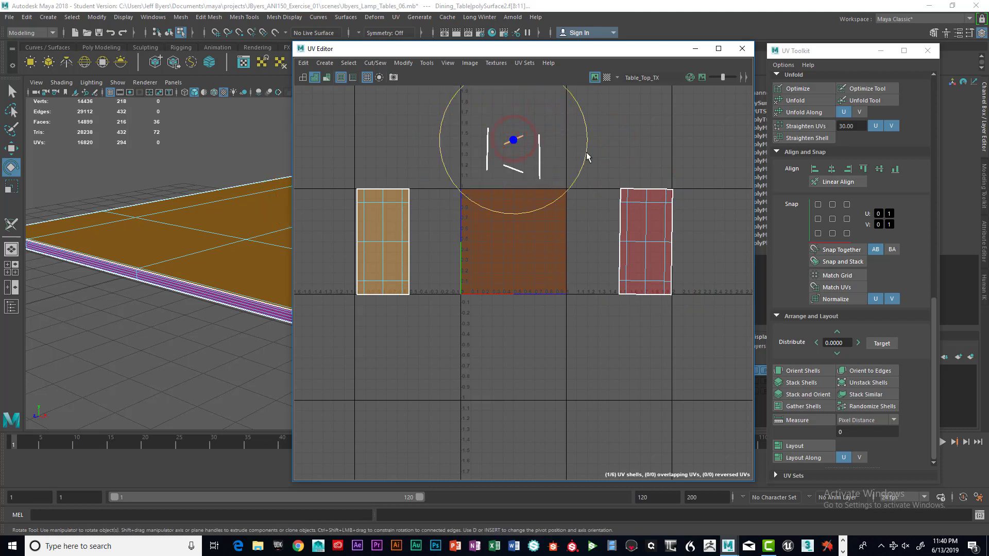
pyautogui.moveTo(587, 157); pyautogui.dragTo(495, 56)
pyautogui.click(513, 172)
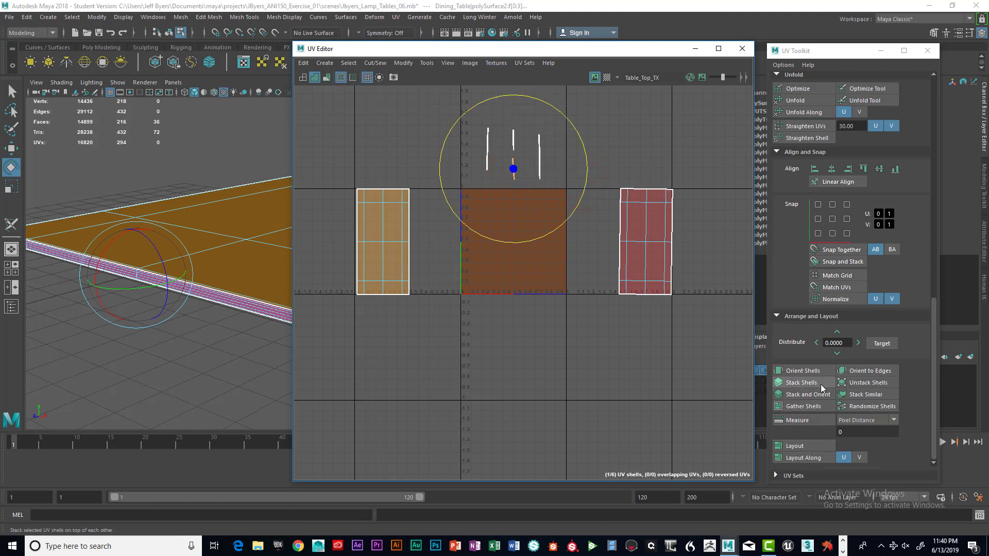
pyautogui.moveTo(351, 103); pyautogui.dragTo(665, 321)
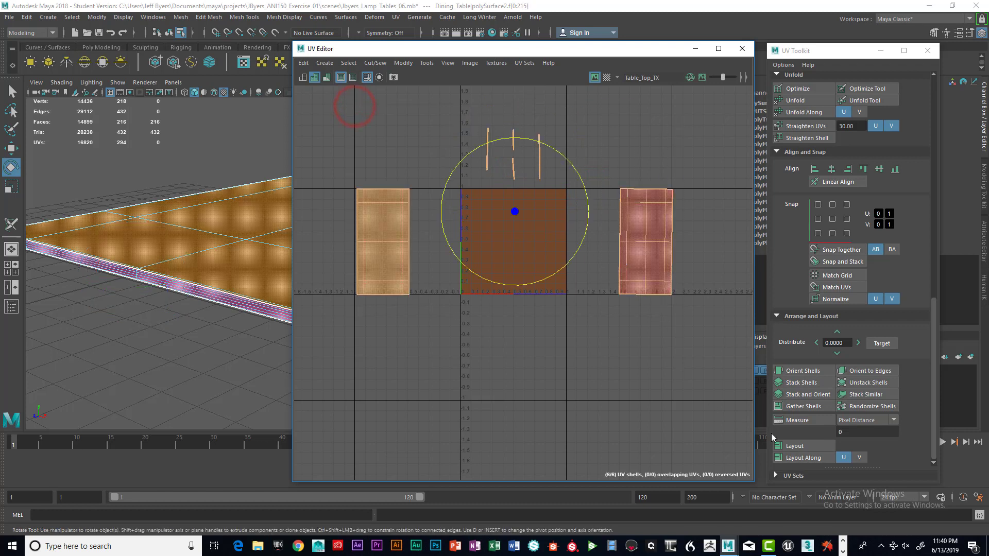
pyautogui.click(810, 374)
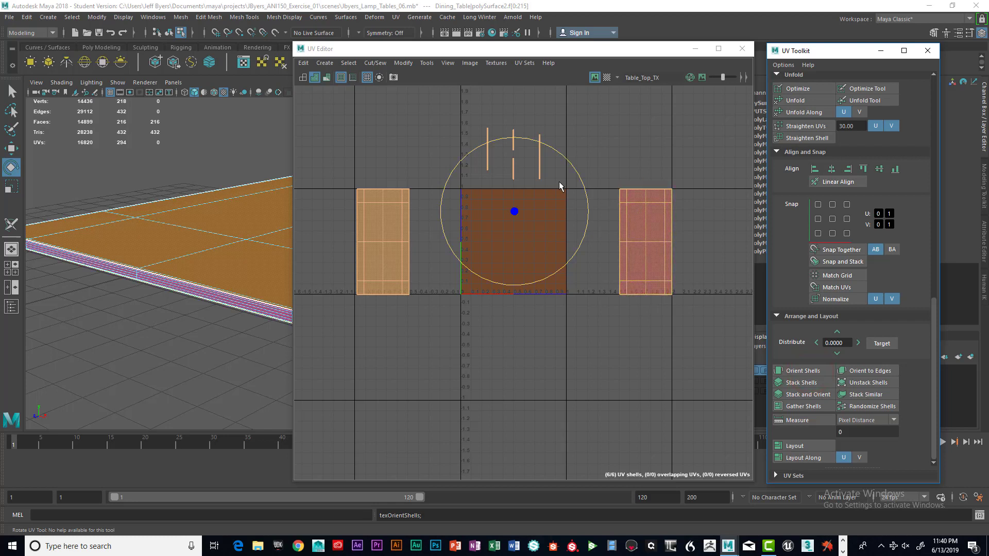
# Get the texel density of the large shell left of the tile at map size 512 and set it on all six shells
pyautogui.click(382, 227)
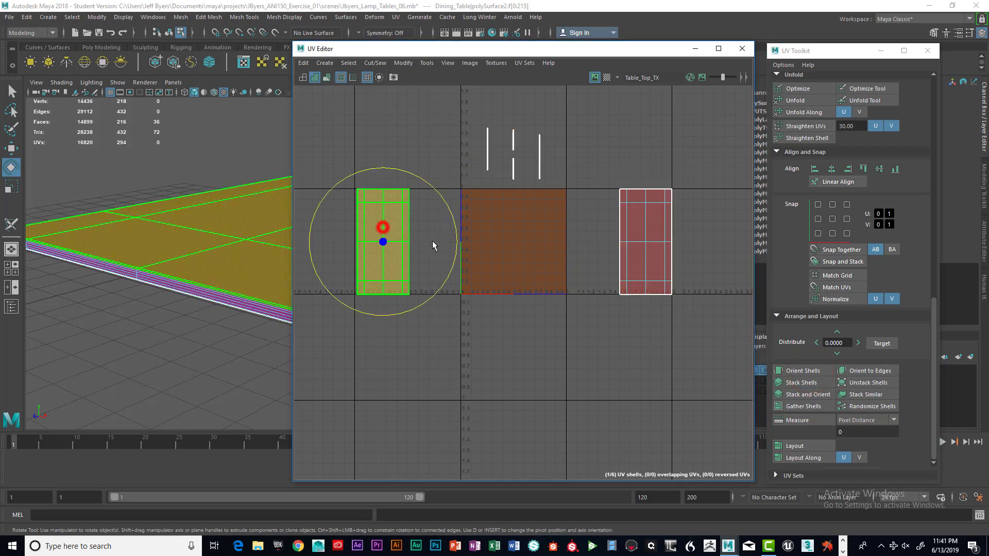
pyautogui.scroll(5, 887, 180)
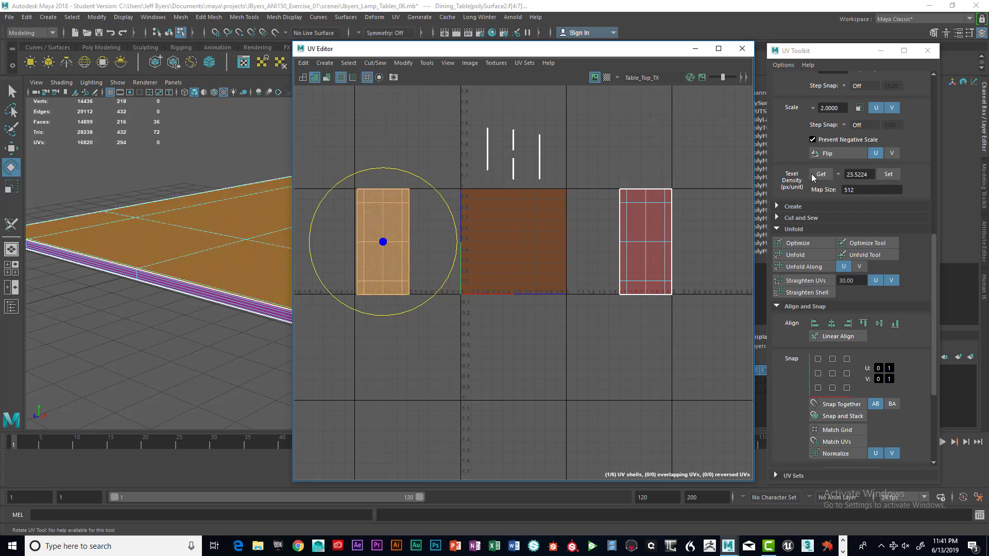
pyautogui.scroll(6, 864, 169)
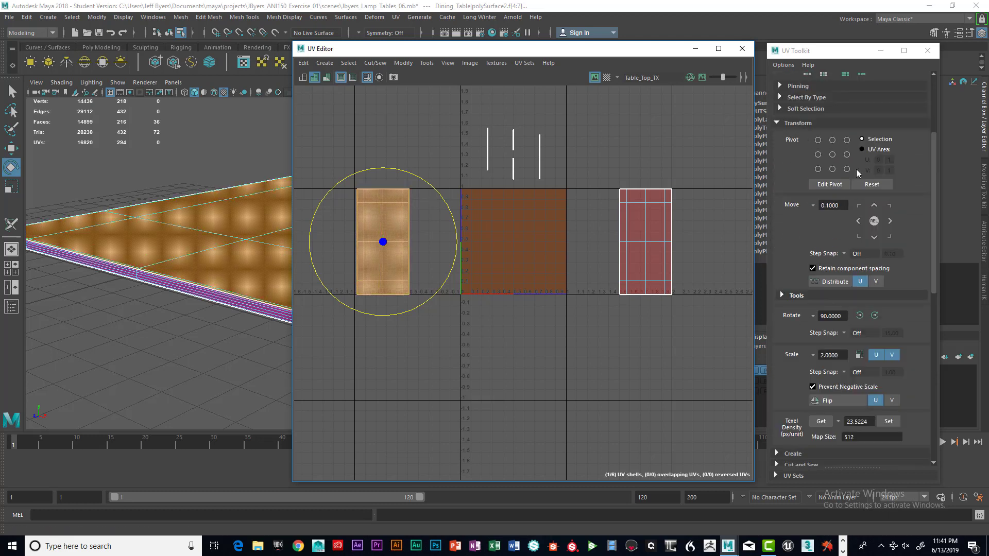
pyautogui.scroll(-4, 856, 175)
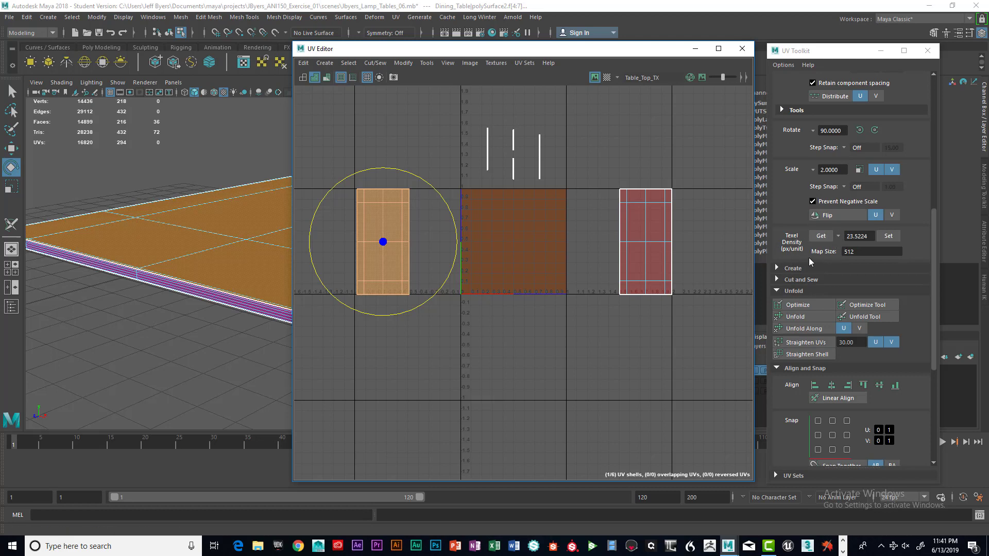
pyautogui.click(821, 236)
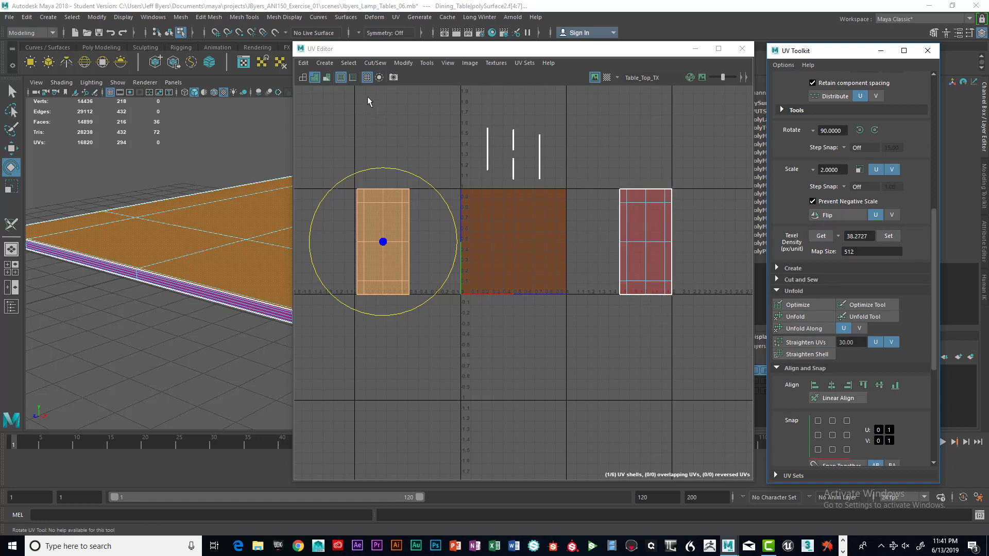
pyautogui.moveTo(367, 95); pyautogui.dragTo(684, 339)
pyautogui.click(898, 236)
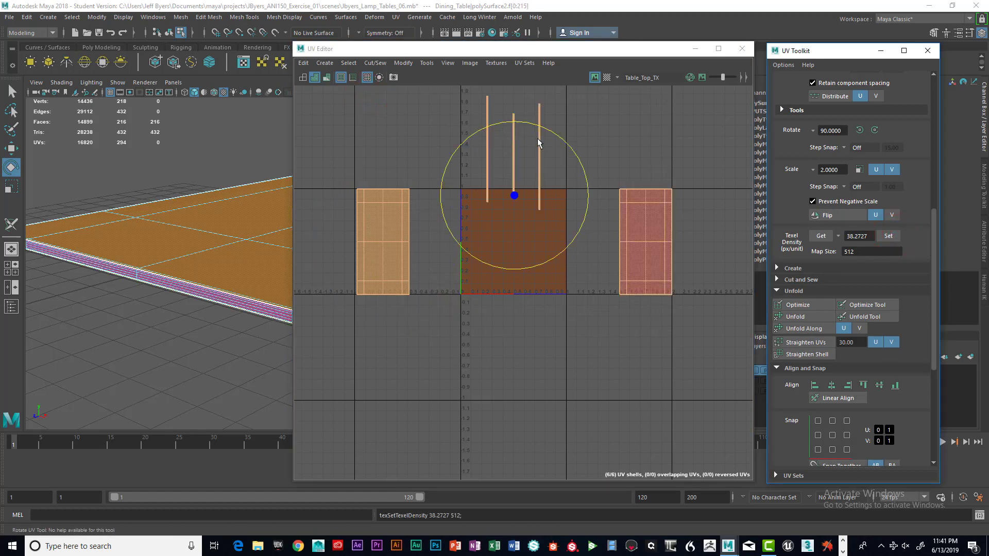
# Spread out the thin edge shells by moving the rightmost long strip and the lower short strip to the right
pyautogui.scroll(2, 538, 138)
pyautogui.scroll(1, 567, 165)
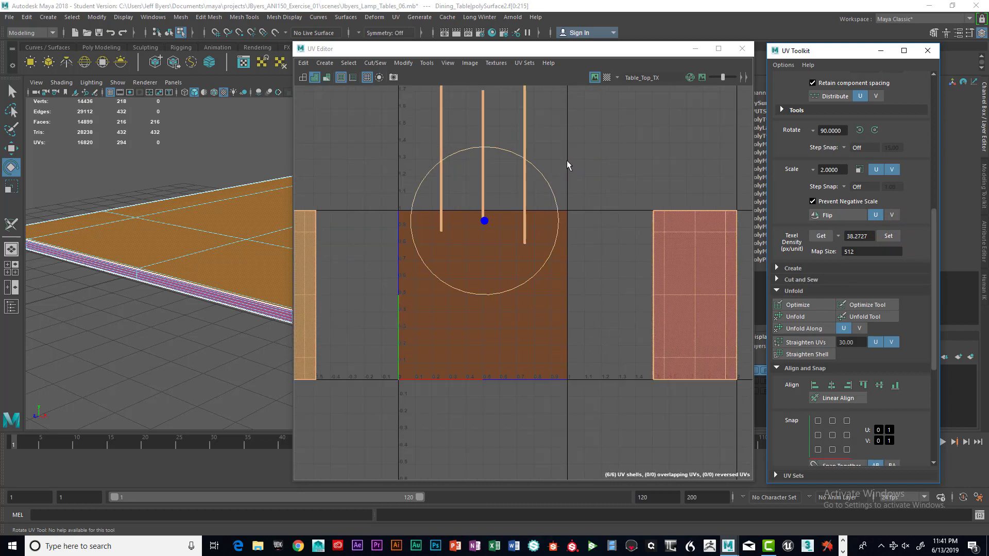
pyautogui.click(572, 154)
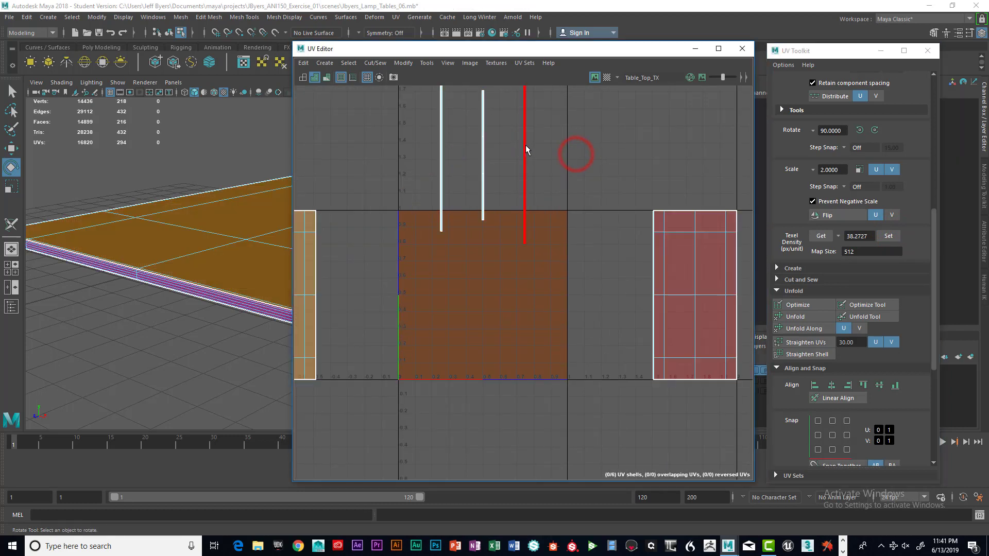
pyautogui.click(525, 150)
pyautogui.press('w')
pyautogui.moveTo(604, 159); pyautogui.dragTo(640, 158)
pyautogui.click(483, 166)
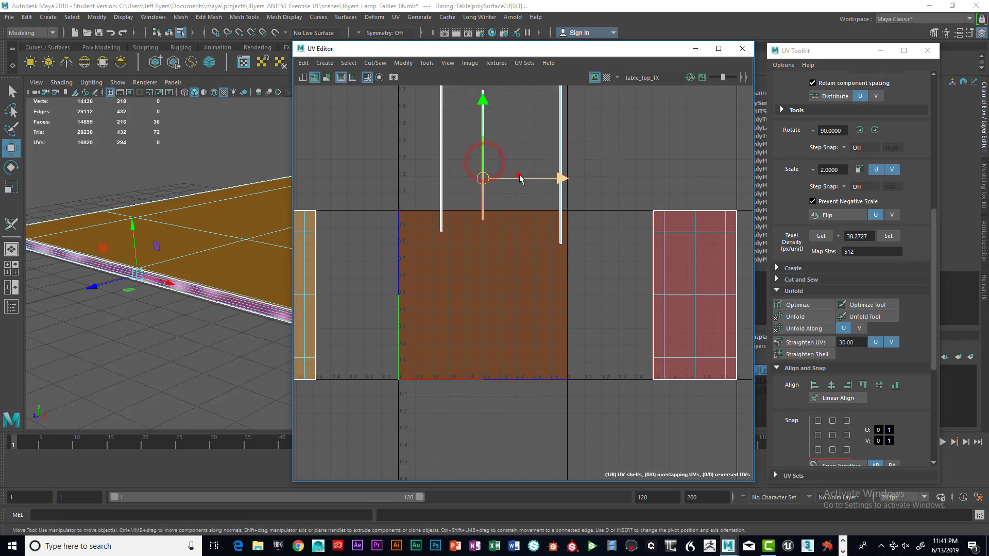
pyautogui.moveTo(556, 179); pyautogui.dragTo(592, 178)
pyautogui.click(484, 145)
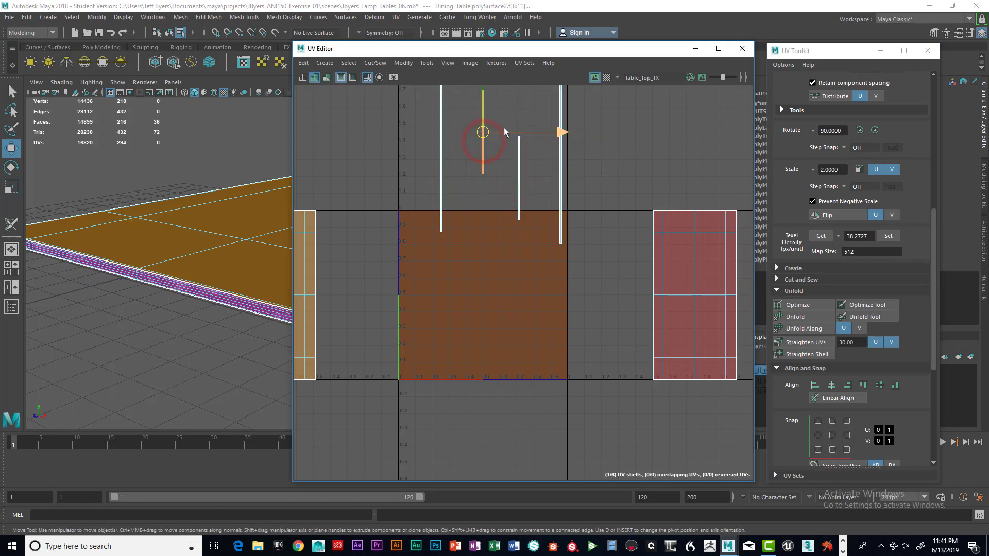
pyautogui.scroll(-3, 525, 180)
pyautogui.scroll(-3, 525, 183)
pyautogui.click(447, 172)
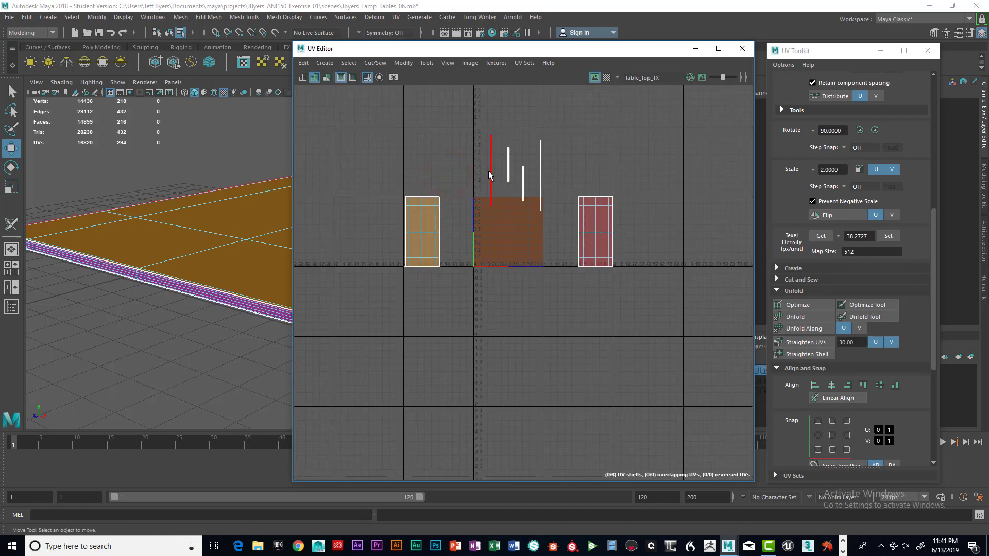
# Select all six shells, shift the UV Editor window aside, and open the Layout UVs options
pyautogui.moveTo(402, 105); pyautogui.dragTo(630, 291)
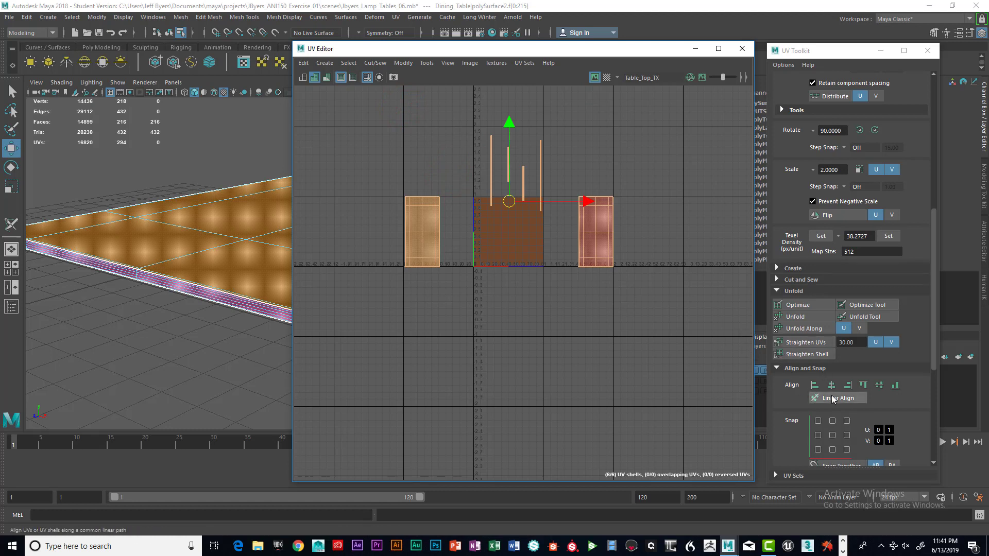
pyautogui.scroll(-5, 881, 369)
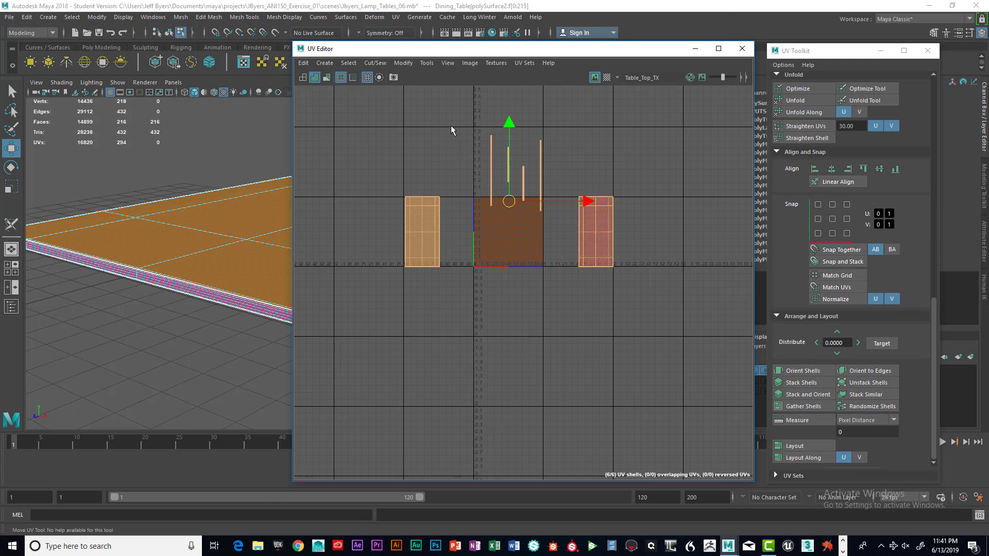
pyautogui.moveTo(401, 52); pyautogui.dragTo(317, 46)
pyautogui.click(316, 56)
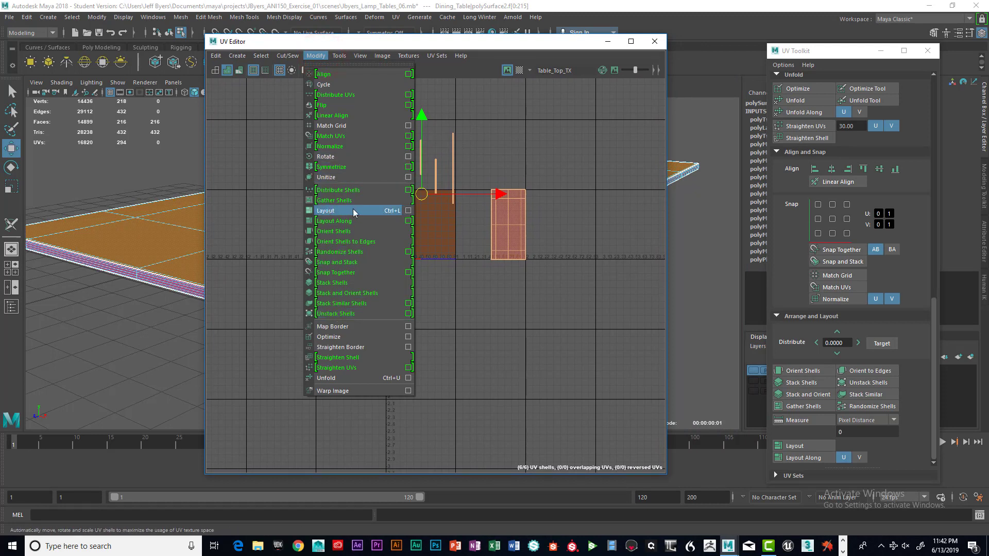
pyautogui.click(409, 212)
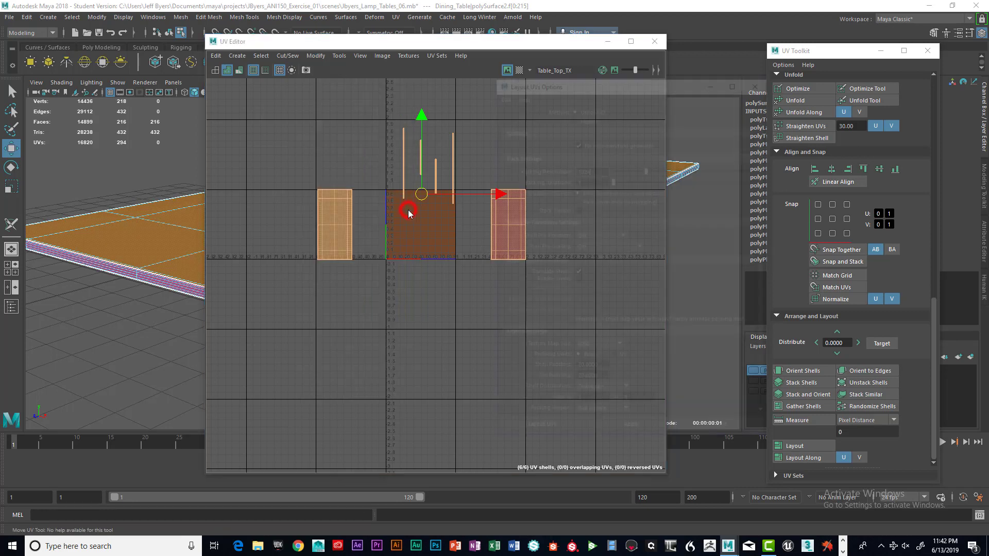
# Set the packing resolution to 2048, keep the packing region at full square, and lay out the six shells
pyautogui.moveTo(644, 86); pyautogui.dragTo(592, 50)
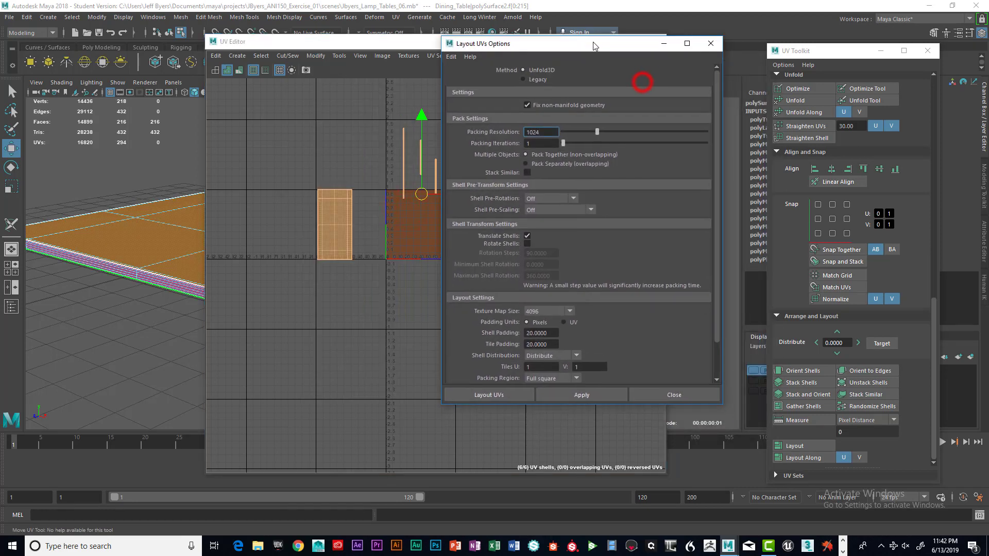
pyautogui.doubleClick(545, 135)
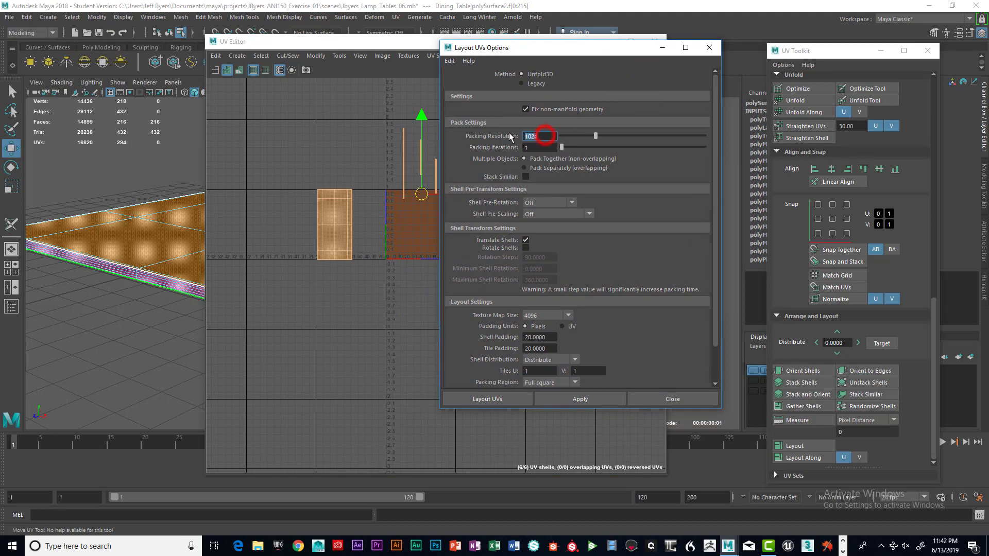
pyautogui.write('2048')
pyautogui.scroll(-2, 619, 238)
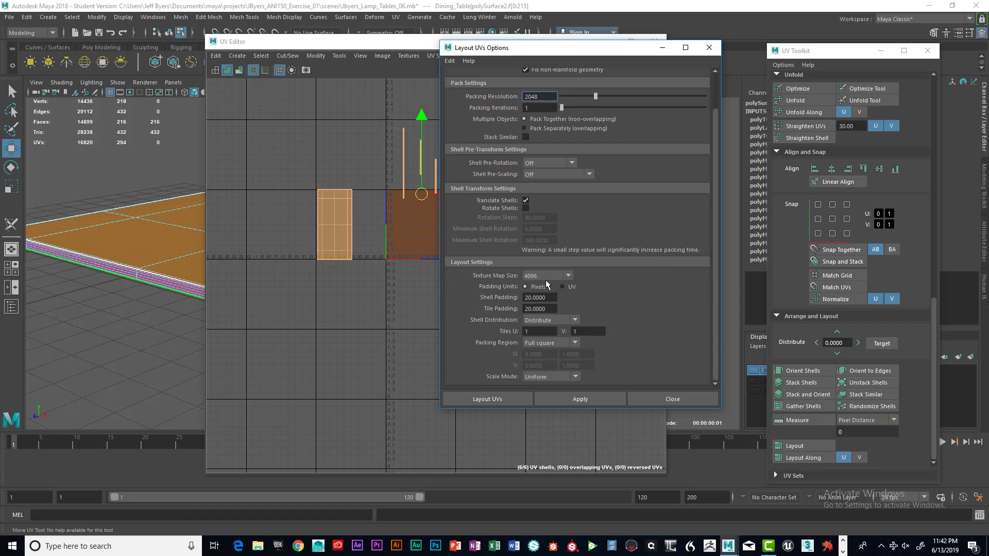
pyautogui.doubleClick(546, 308)
pyautogui.click(575, 343)
pyautogui.click(616, 338)
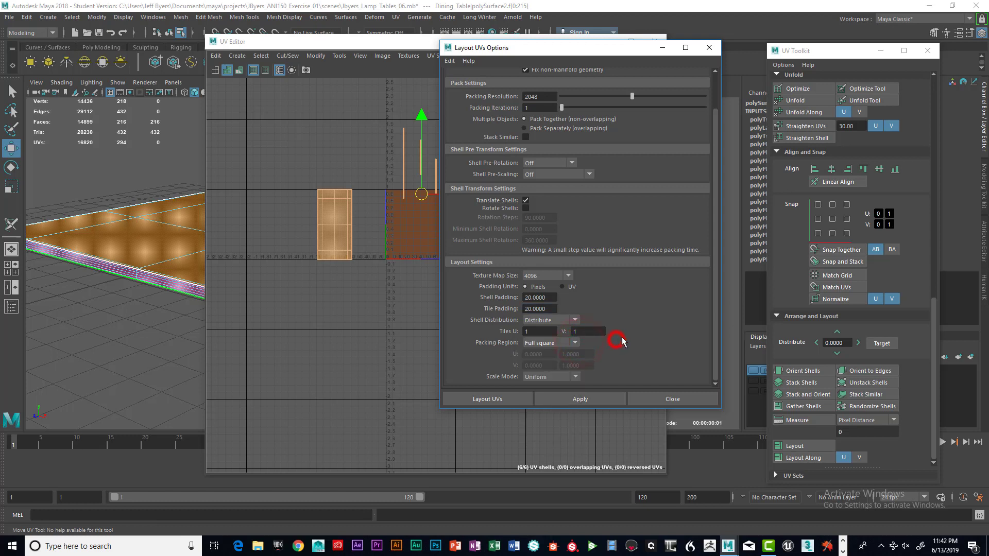
pyautogui.click(575, 343)
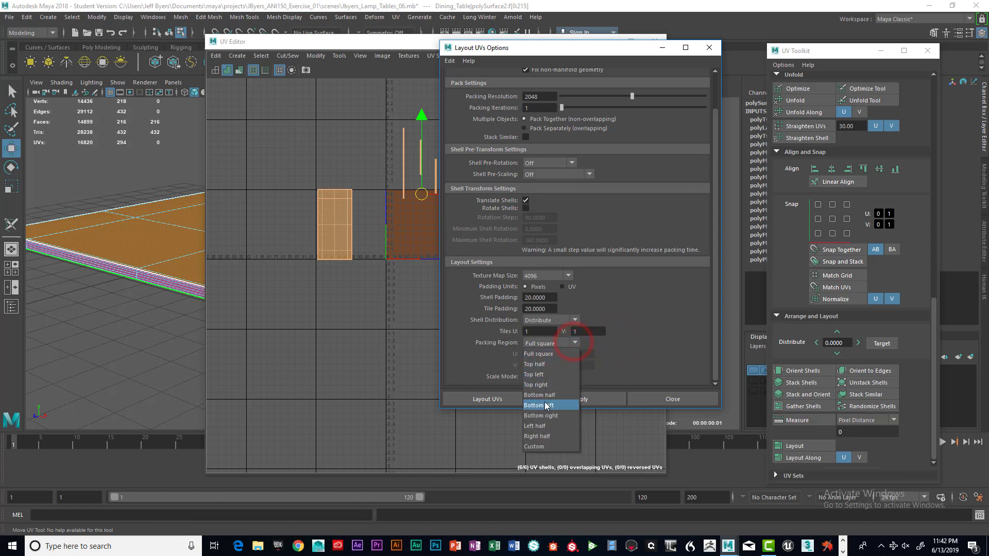
pyautogui.click(647, 333)
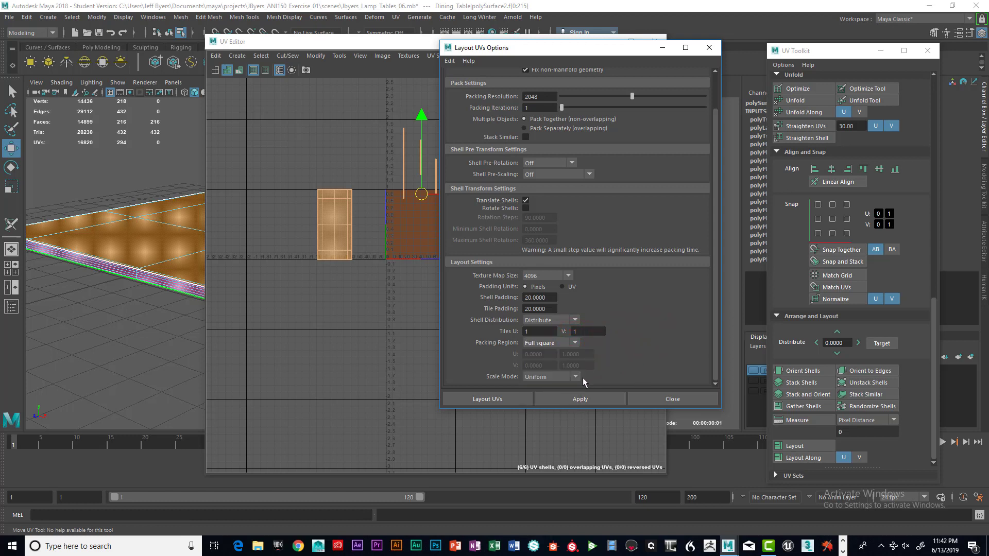
pyautogui.click(502, 399)
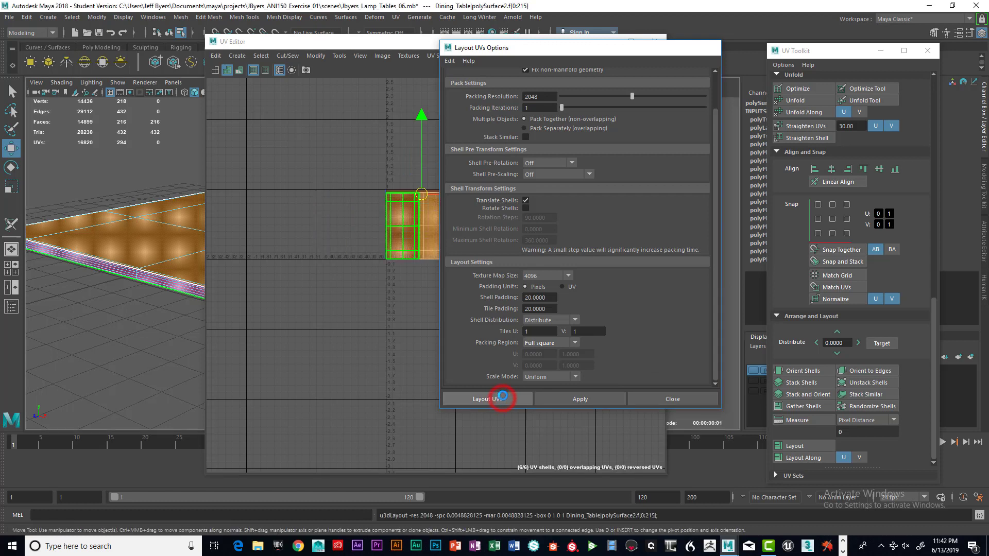
# Stack the two large tabletop shells on each other and move the stack right, up against the thin edge strips
pyautogui.scroll(5, 496, 246)
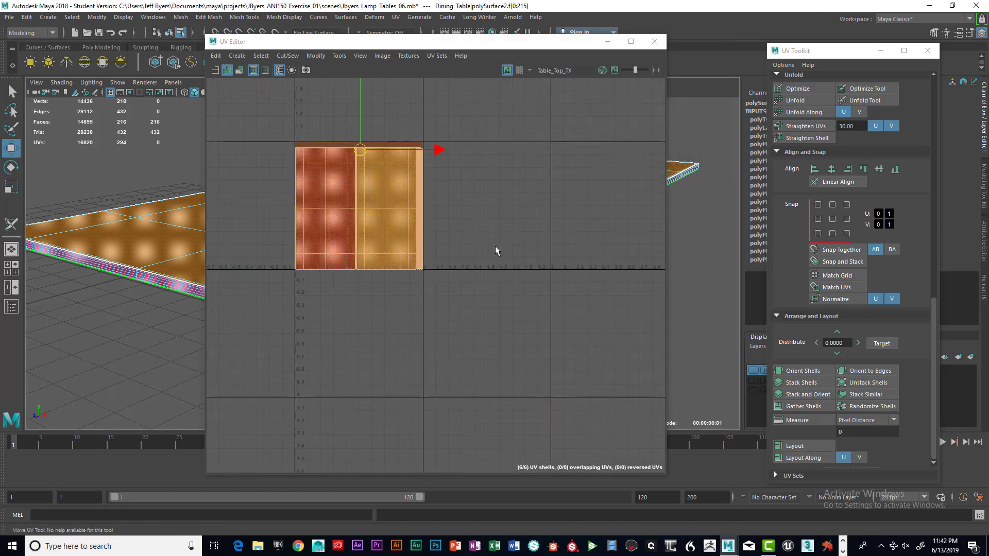
pyautogui.keyDown('alt'); pyautogui.moveTo(417, 212); pyautogui.dragTo(508, 257, button='middle'); pyautogui.keyUp('alt')
pyautogui.scroll(3, 551, 248)
pyautogui.scroll(3, 612, 274)
pyautogui.scroll(-5, 625, 263)
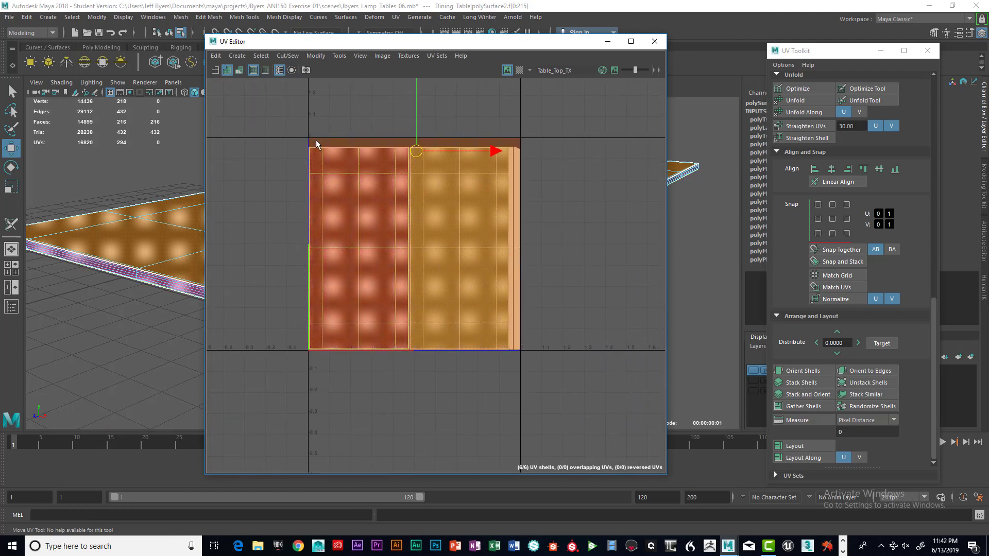
pyautogui.click(350, 211)
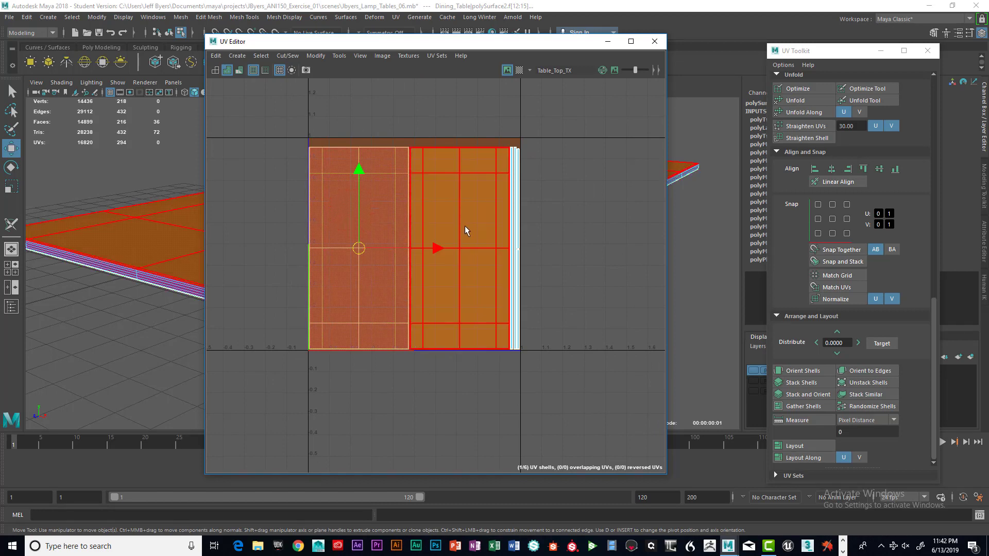
pyautogui.moveTo(356, 100); pyautogui.dragTo(449, 187)
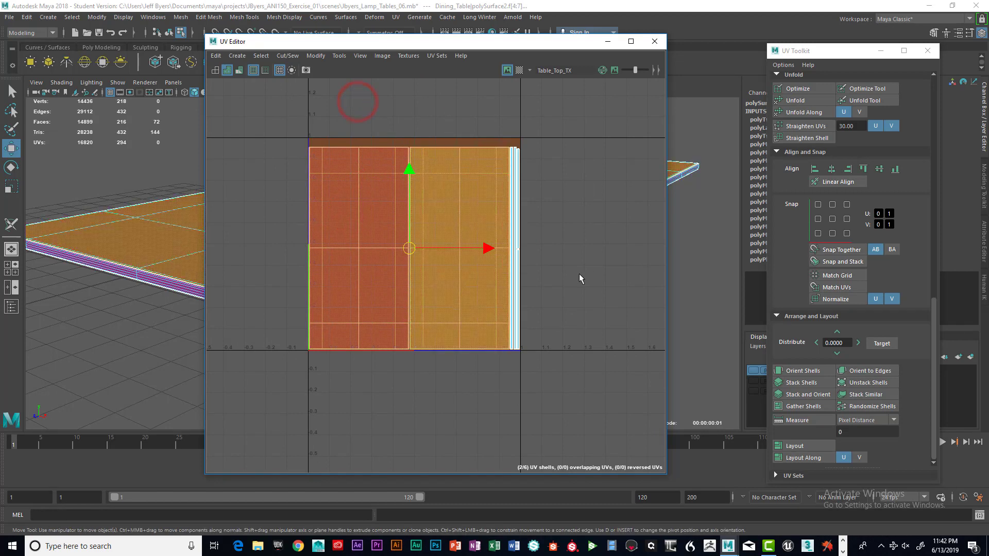
pyautogui.click(812, 385)
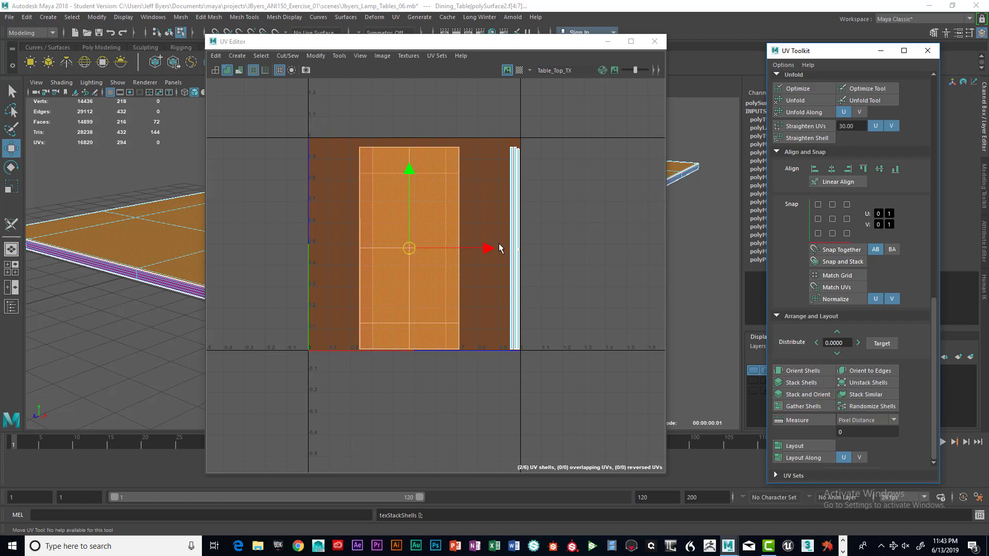
pyautogui.moveTo(486, 248); pyautogui.dragTo(540, 253)
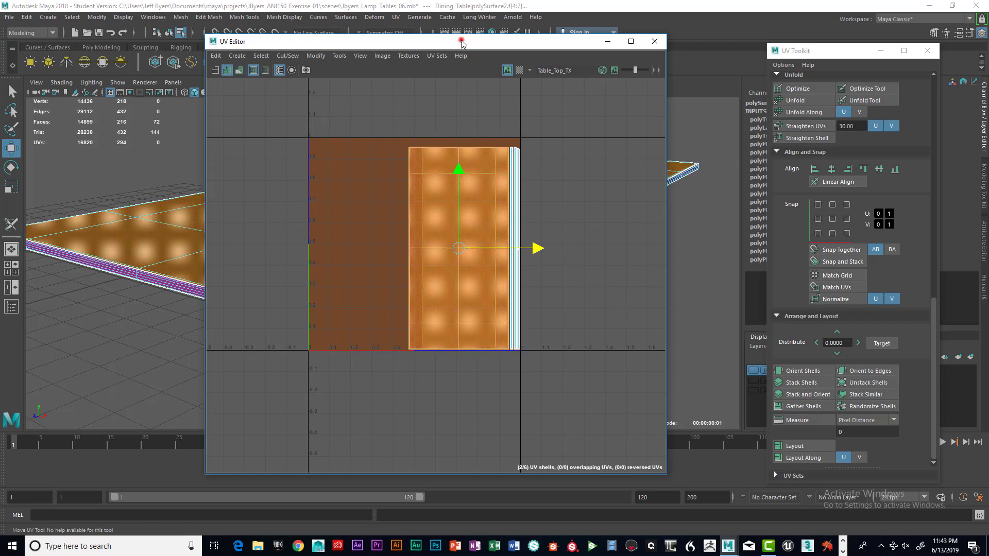
# Shift the UV Editor window aside to expose the viewport and return the tabletop to object selection mode
pyautogui.moveTo(460, 42); pyautogui.dragTo(693, 46)
pyautogui.click(575, 42)
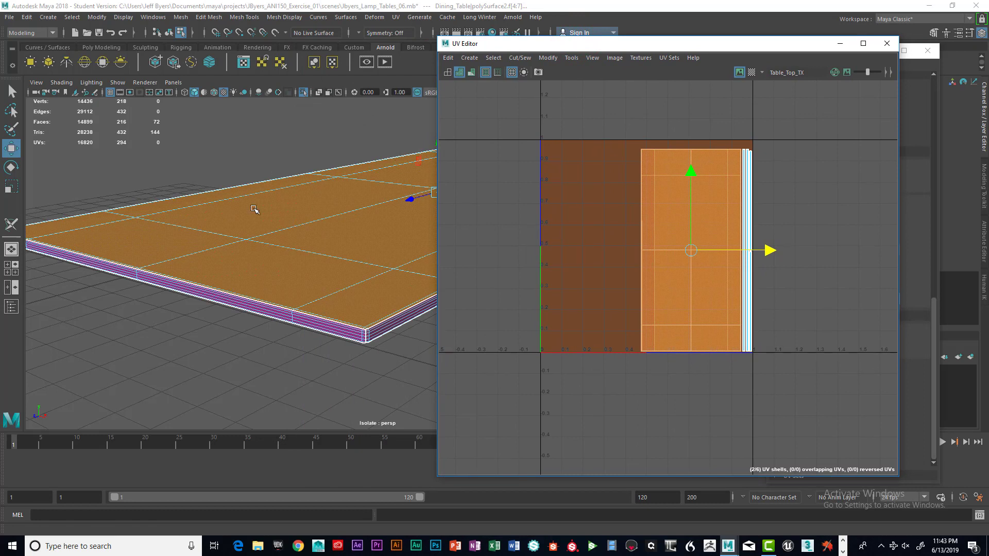
pyautogui.click(493, 46)
pyautogui.press('q')
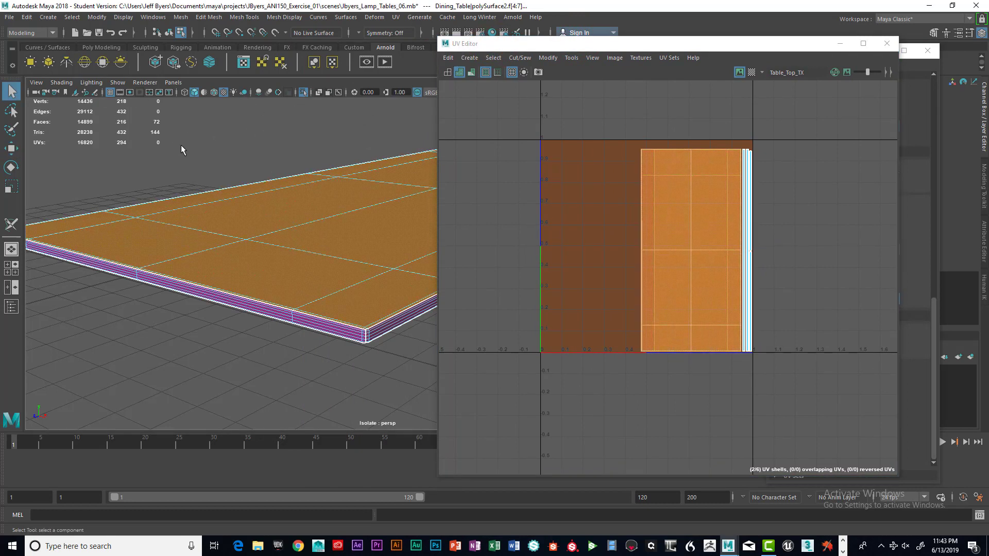
pyautogui.click(168, 33)
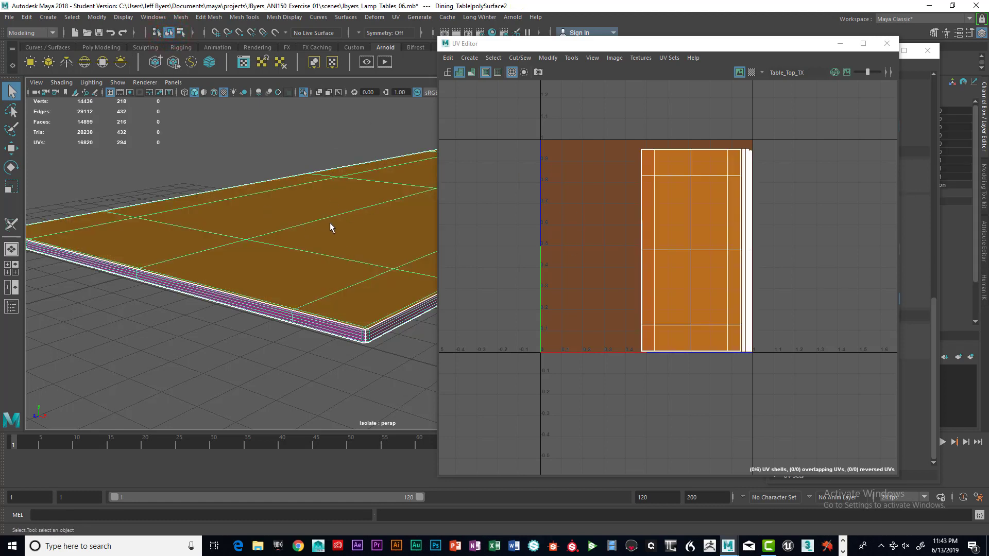
pyautogui.moveTo(284, 235); pyautogui.dragTo(273, 304, button='right')
pyautogui.moveTo(559, 43); pyautogui.dragTo(587, 37)
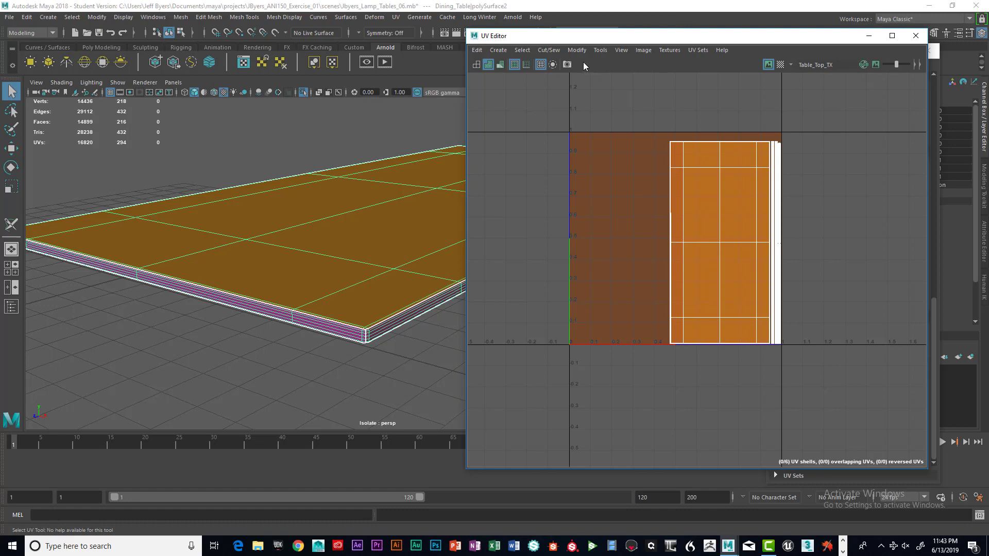
# Open the UV snapshot options and look through the sourceimages folder as the save location
pyautogui.click(567, 65)
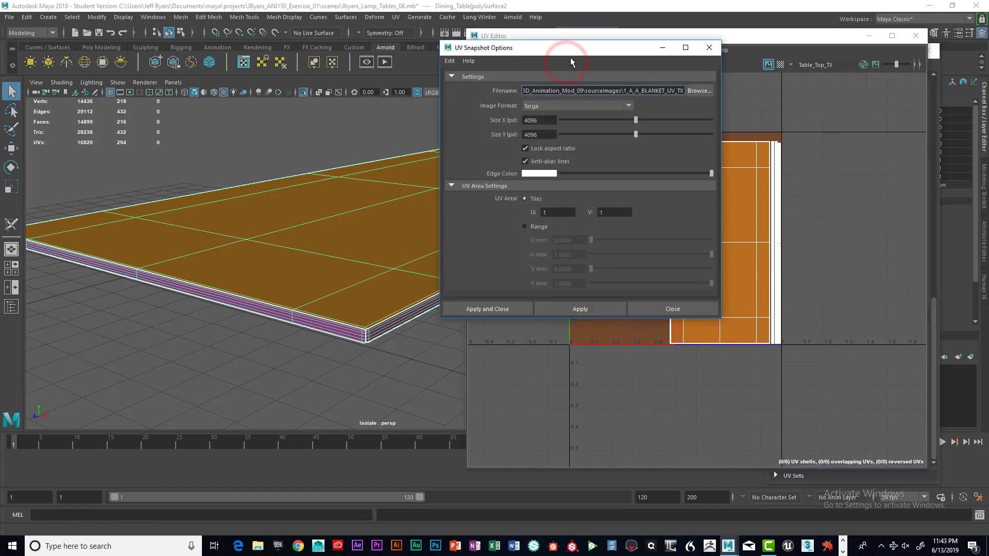
pyautogui.moveTo(569, 53); pyautogui.dragTo(558, 47)
pyautogui.click(688, 85)
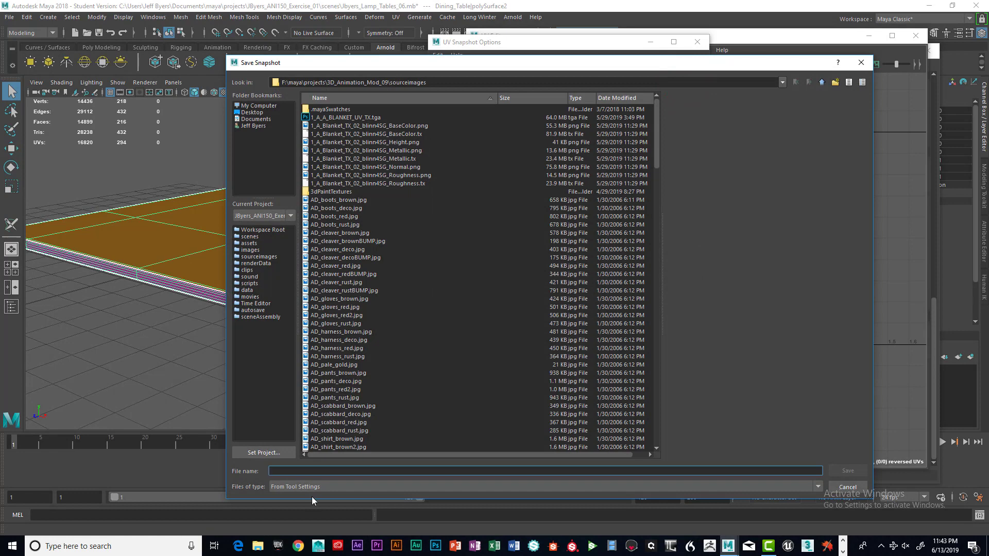
pyautogui.scroll(-20, 390, 201)
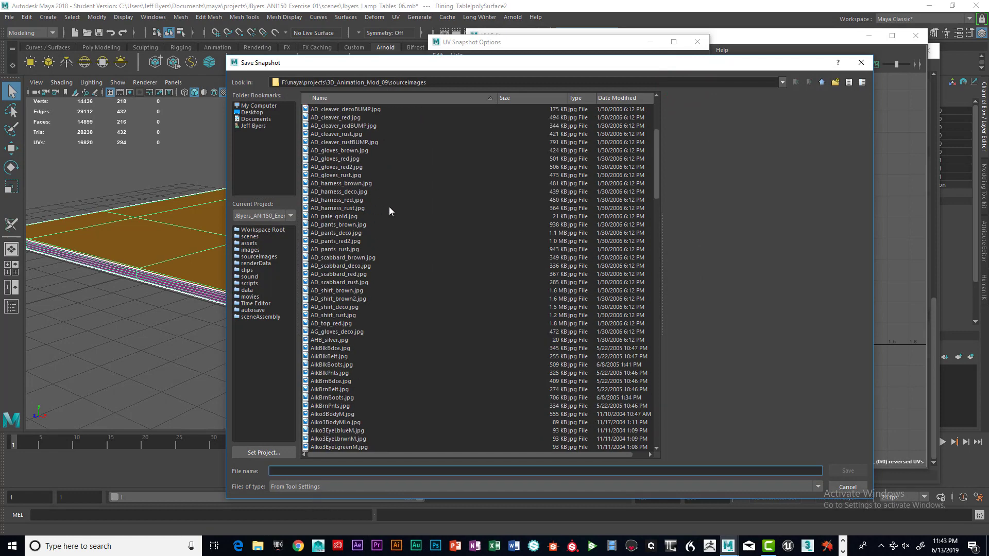
pyautogui.scroll(-20, 389, 207)
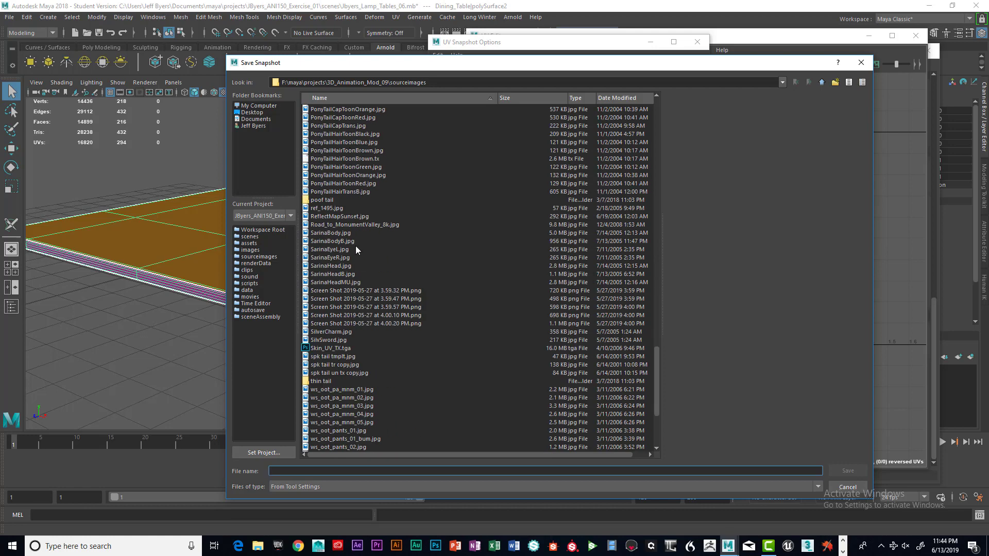
pyautogui.scroll(-6, 356, 242)
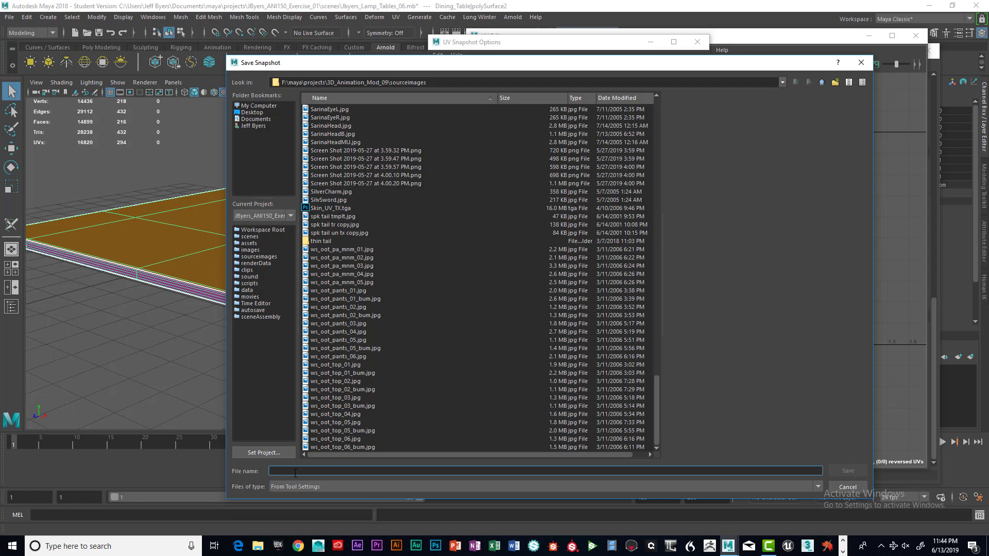
pyautogui.write('R')
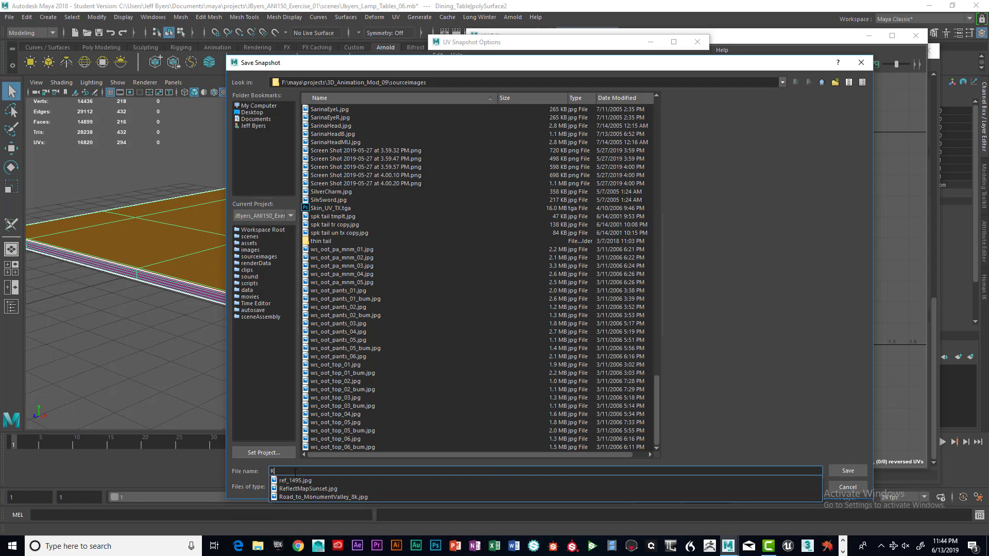
pyautogui.write('oom')
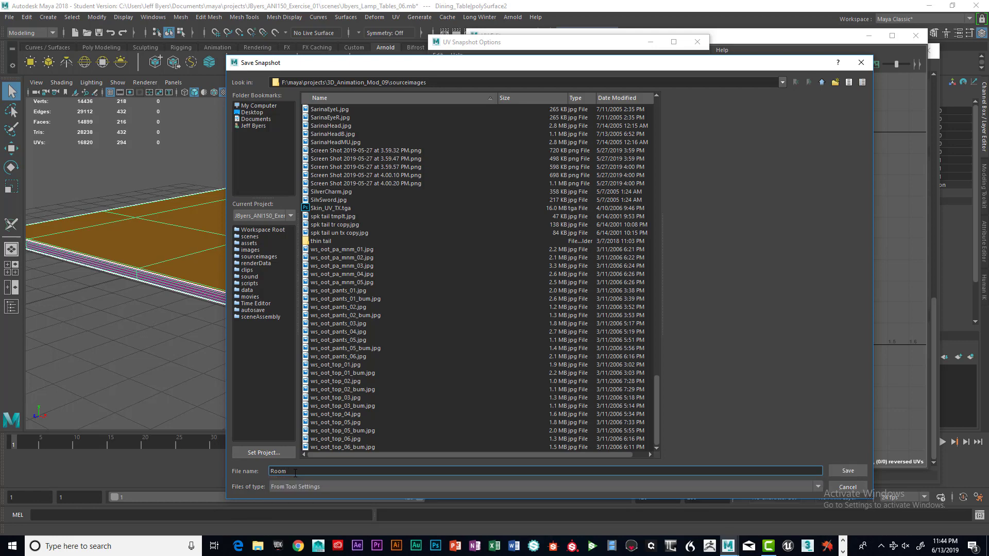
pyautogui.press('BackSpace')
pyautogui.press('BackSpace')
pyautogui.press('BackSpace')
pyautogui.press('BackSpace')
# Name the snapshot with the artist's name followed by _Room_Table_Top_UV, keep the Targa format, and export it
pyautogui.write('Jbyers_Room_Table_Top_U')
pyautogui.click(848, 472)
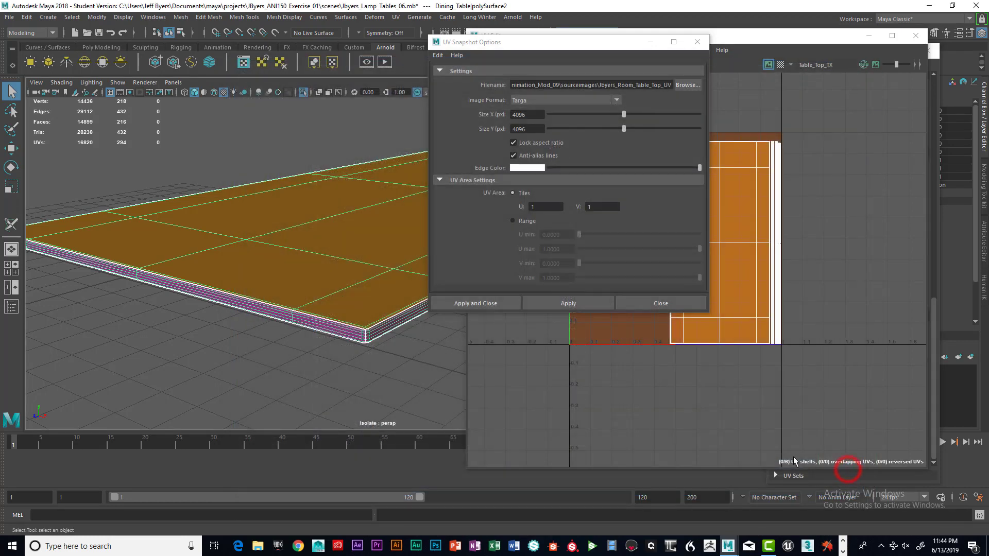
pyautogui.click(617, 101)
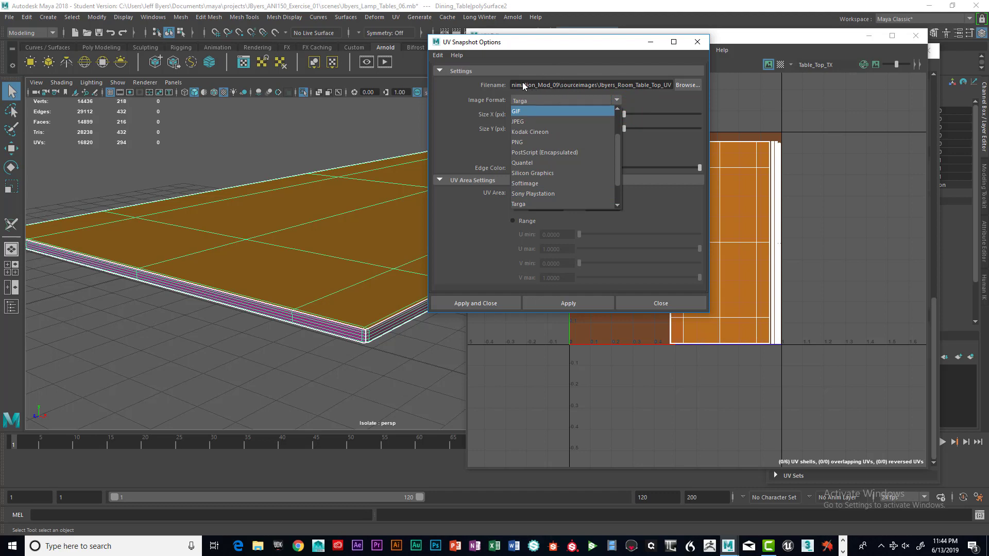
pyautogui.click(558, 41)
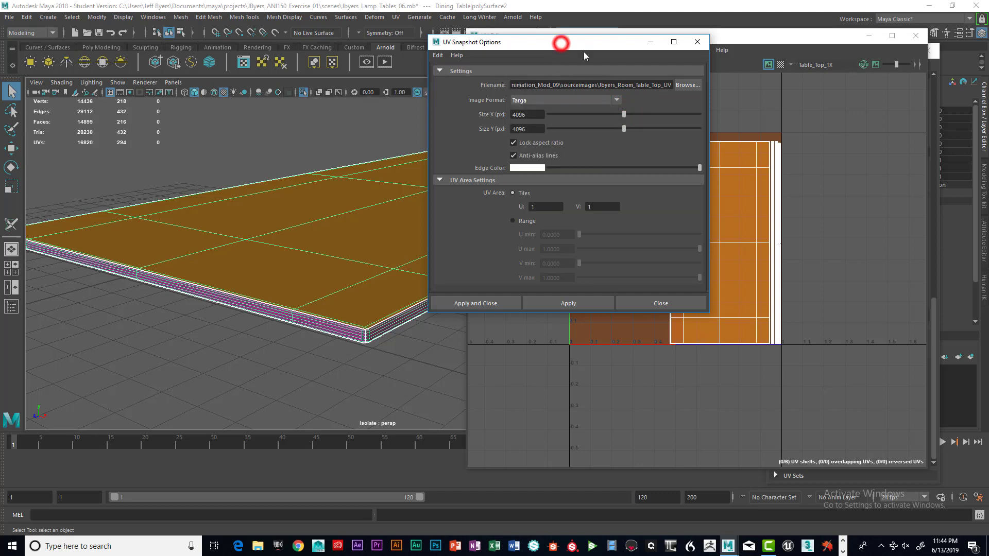
pyautogui.click(550, 103)
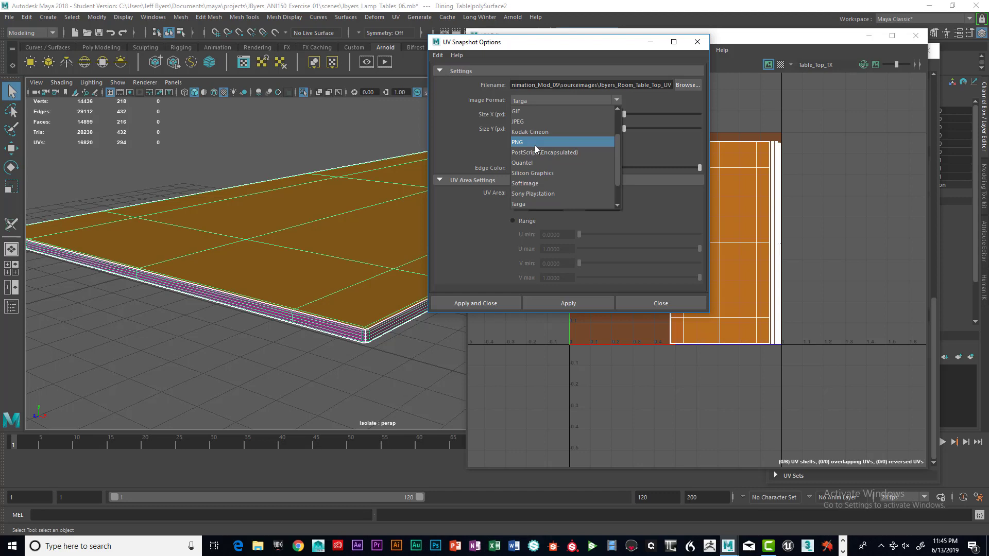
pyautogui.click(527, 205)
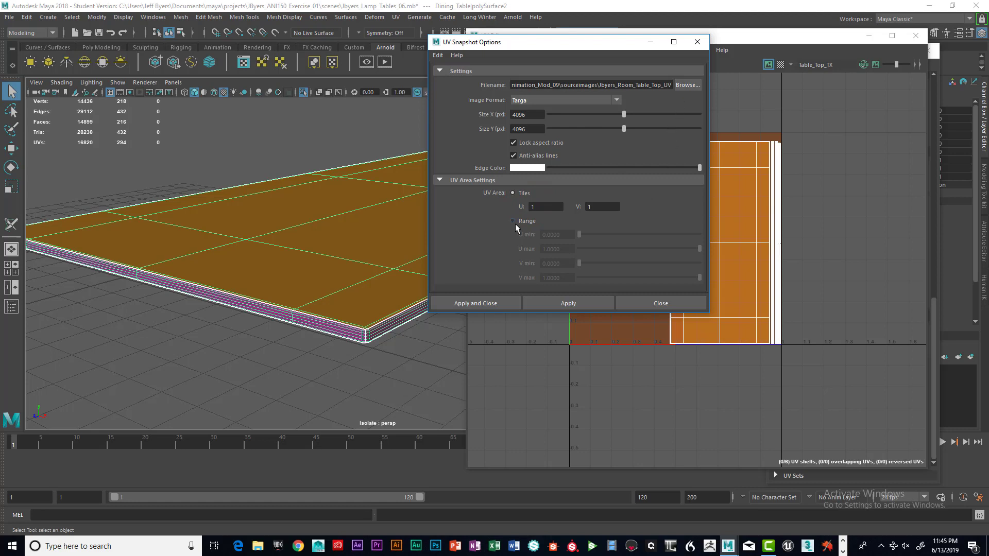
pyautogui.click(493, 304)
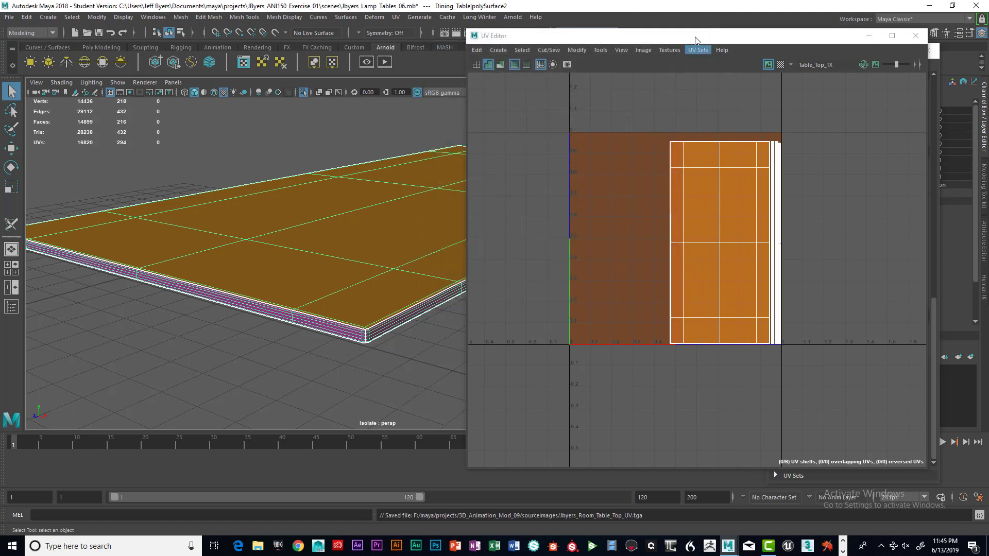
# Close the UV Editor and UV Toolkit windows
pyautogui.moveTo(700, 39); pyautogui.dragTo(585, 44)
pyautogui.click(802, 39)
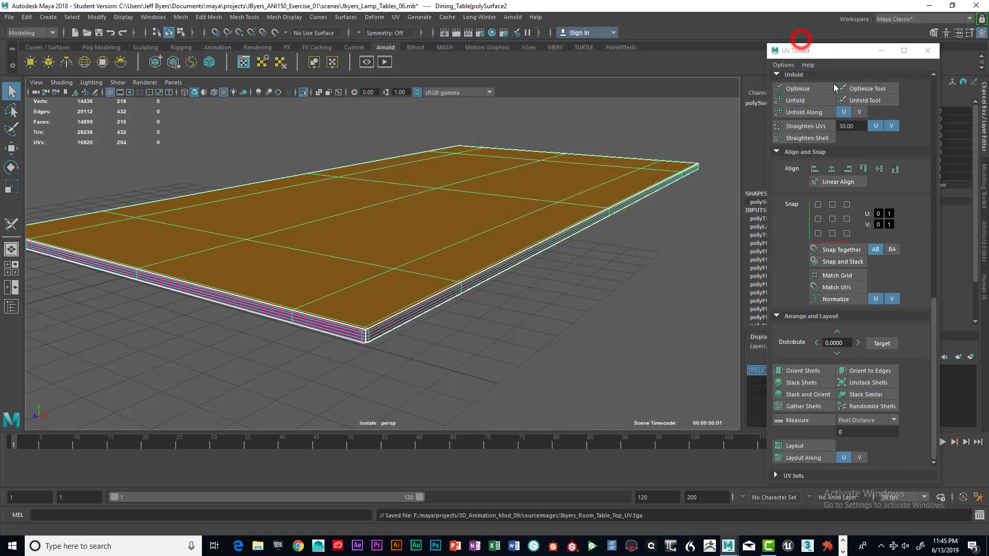
pyautogui.moveTo(799, 50); pyautogui.dragTo(693, 47)
pyautogui.click(791, 48)
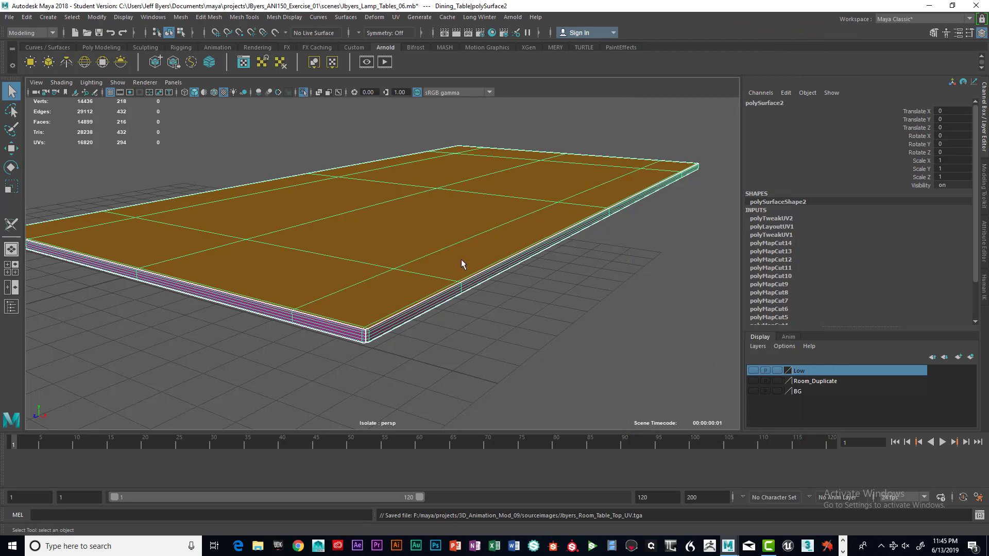
pyautogui.keyDown('alt'); pyautogui.moveTo(461, 259); pyautogui.dragTo(526, 264, button='middle'); pyautogui.keyUp('alt')
pyautogui.keyDown('alt'); pyautogui.moveTo(523, 251); pyautogui.dragTo(516, 264); pyautogui.keyUp('alt')
pyautogui.keyDown('alt'); pyautogui.moveTo(516, 264); pyautogui.dragTo(463, 264, button='middle'); pyautogui.keyUp('alt')
pyautogui.keyDown('alt'); pyautogui.moveTo(464, 264); pyautogui.dragTo(479, 267); pyautogui.keyUp('alt')
pyautogui.keyDown('alt'); pyautogui.moveTo(479, 266); pyautogui.dragTo(528, 262, button='middle'); pyautogui.keyUp('alt')
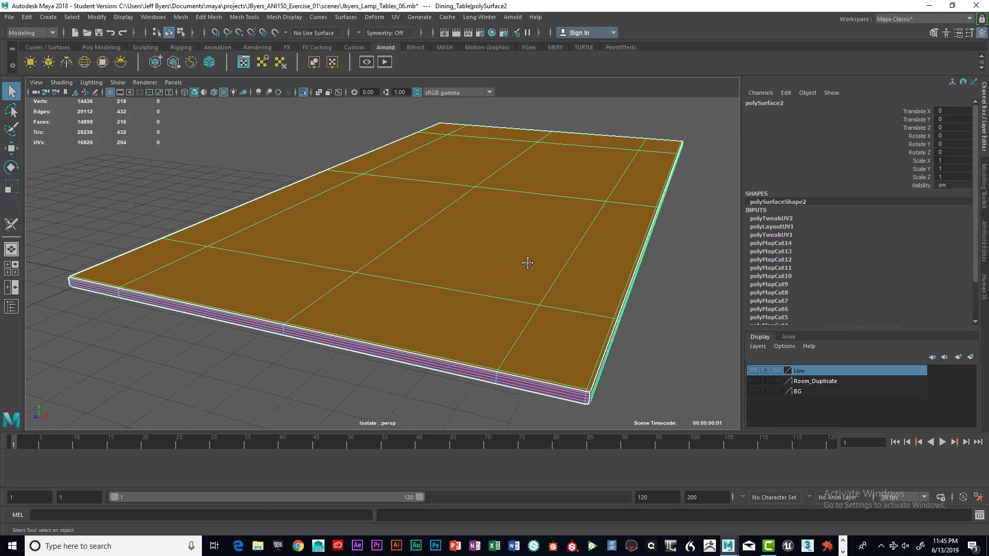